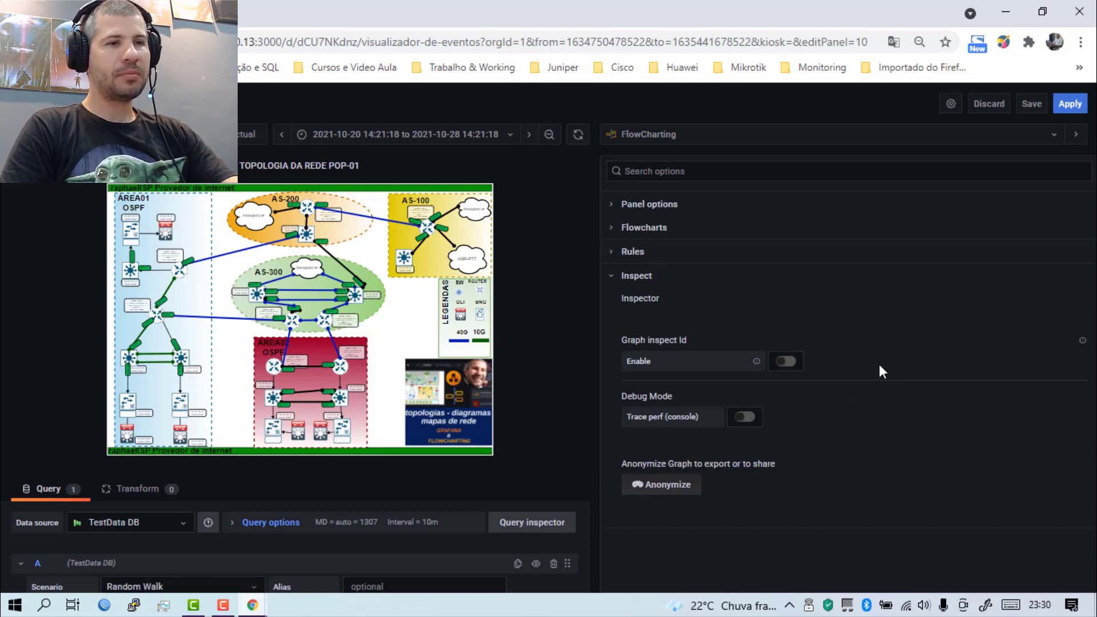
Enlarge the page and, with the on-page drawing tool, mark the Inspect heading, the Graph inspect Id setting and its toggle in red.
key(ctrl+plus)
key(ctrl+plus)
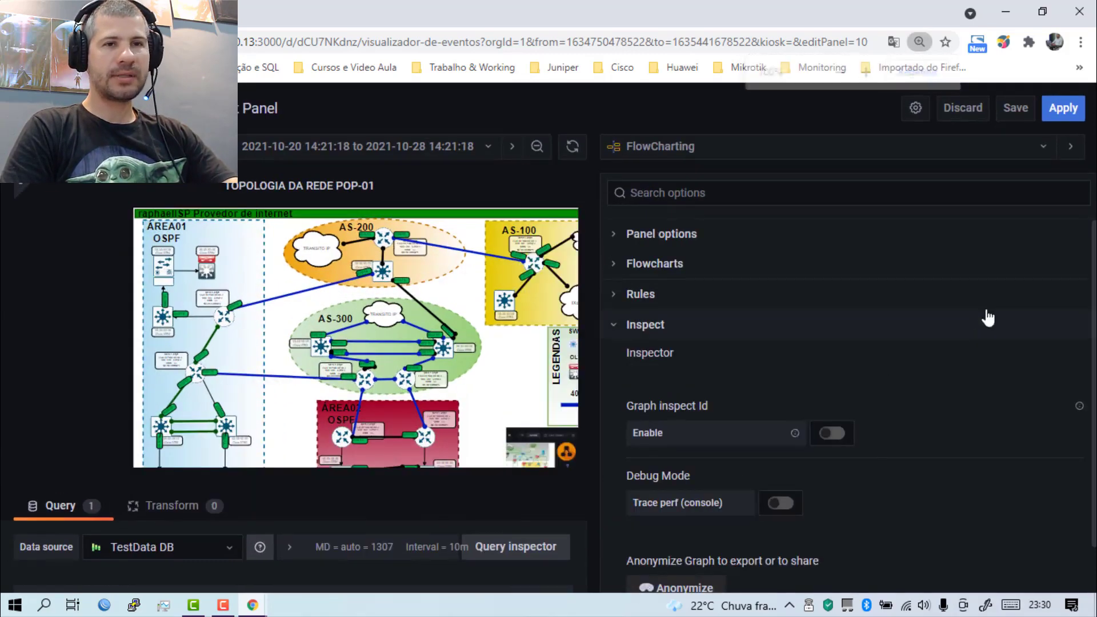
click(1001, 45)
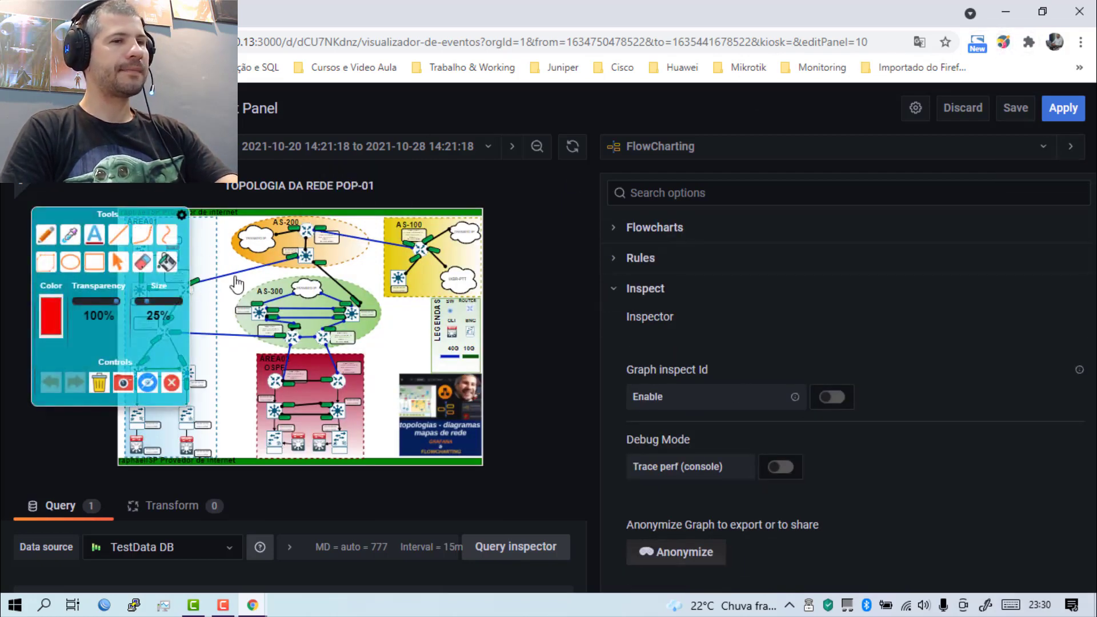
mouse_move(627, 350)
mouse_down()
mouse_move(826, 353)
mouse_move(900, 397)
mouse_move(609, 410)
mouse_move(624, 341)
mouse_up()
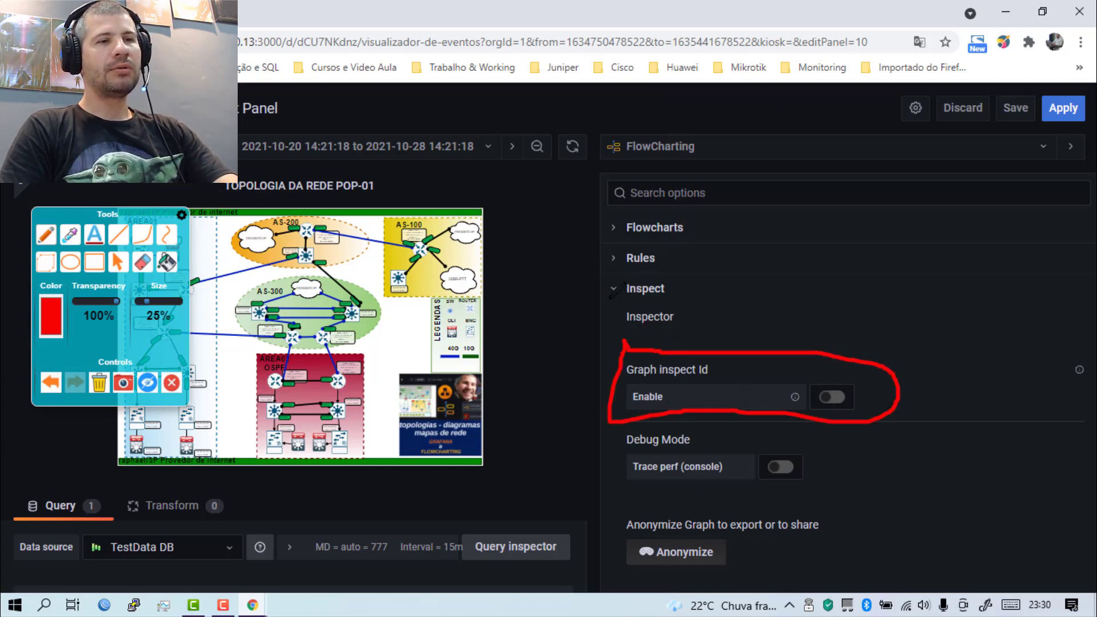
mouse_move(609, 301)
mouse_down()
mouse_move(673, 307)
mouse_move(662, 267)
mouse_move(617, 273)
mouse_up()
mouse_move(866, 279)
mouse_down()
mouse_move(823, 344)
mouse_move(853, 318)
mouse_move(832, 297)
mouse_up()
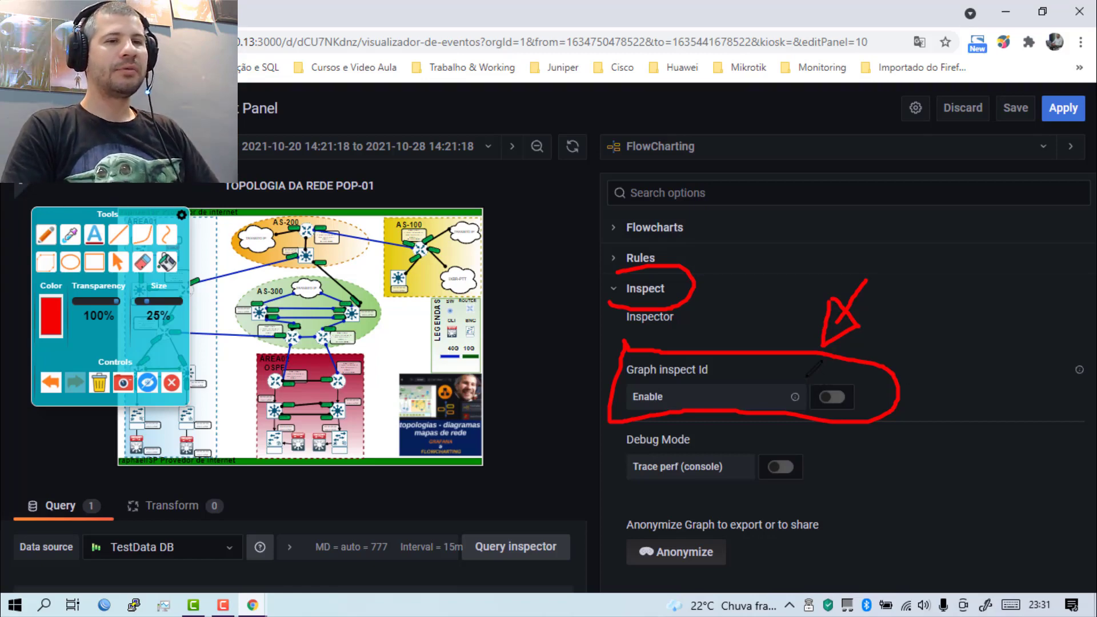
mouse_move(806, 375)
mouse_down()
mouse_move(808, 400)
mouse_move(835, 417)
mouse_move(858, 398)
mouse_move(839, 365)
mouse_move(800, 378)
mouse_up()
mouse_move(892, 345)
mouse_down()
mouse_move(882, 355)
mouse_move(899, 360)
mouse_move(883, 341)
mouse_up()
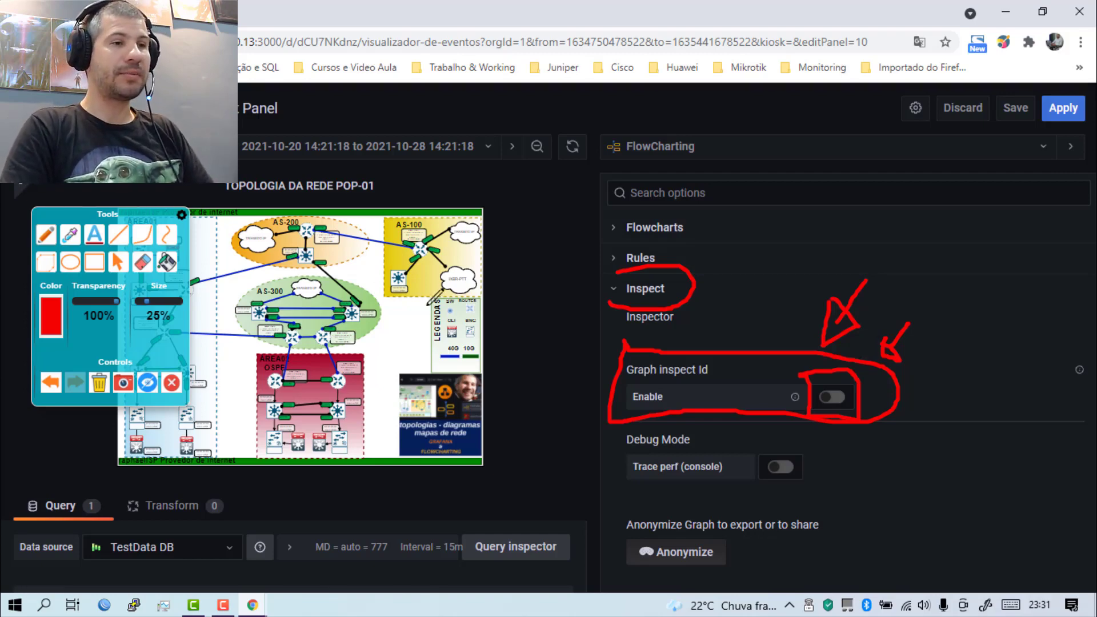
Mark the clouds and routers in AS-100, AS-200 and AS-300 of the topology in red, and clear all drawings.
mouse_move(429, 272)
mouse_down()
mouse_move(465, 299)
mouse_move(481, 279)
mouse_move(479, 254)
mouse_move(432, 268)
mouse_up()
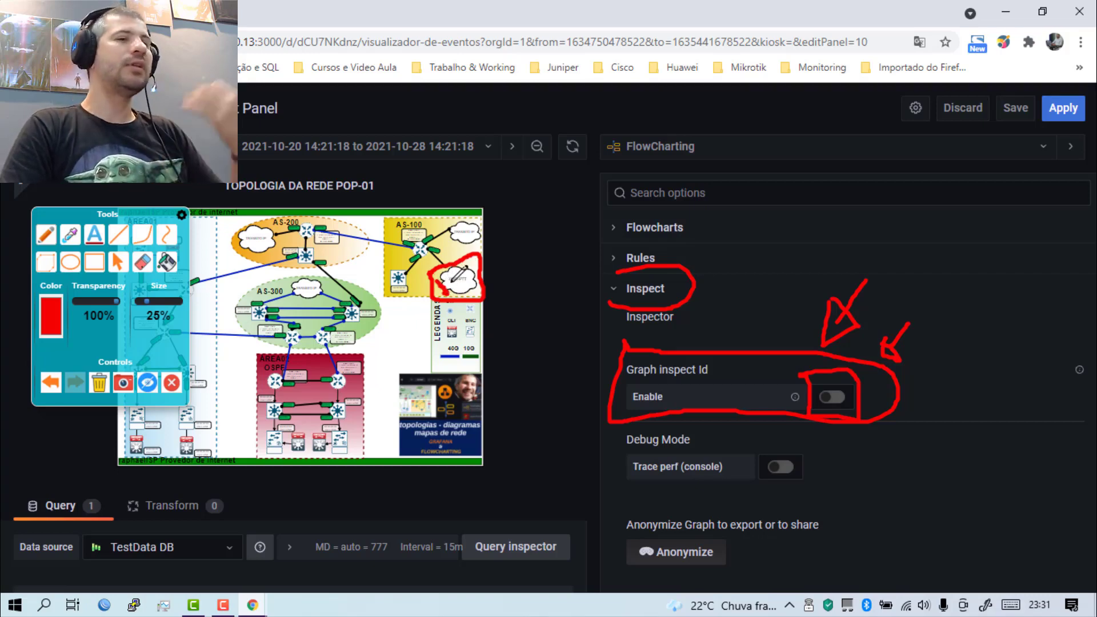
mouse_move(450, 219)
mouse_down()
mouse_move(450, 251)
mouse_move(501, 229)
mouse_move(457, 209)
mouse_move(451, 234)
mouse_move(409, 257)
mouse_move(445, 224)
mouse_up()
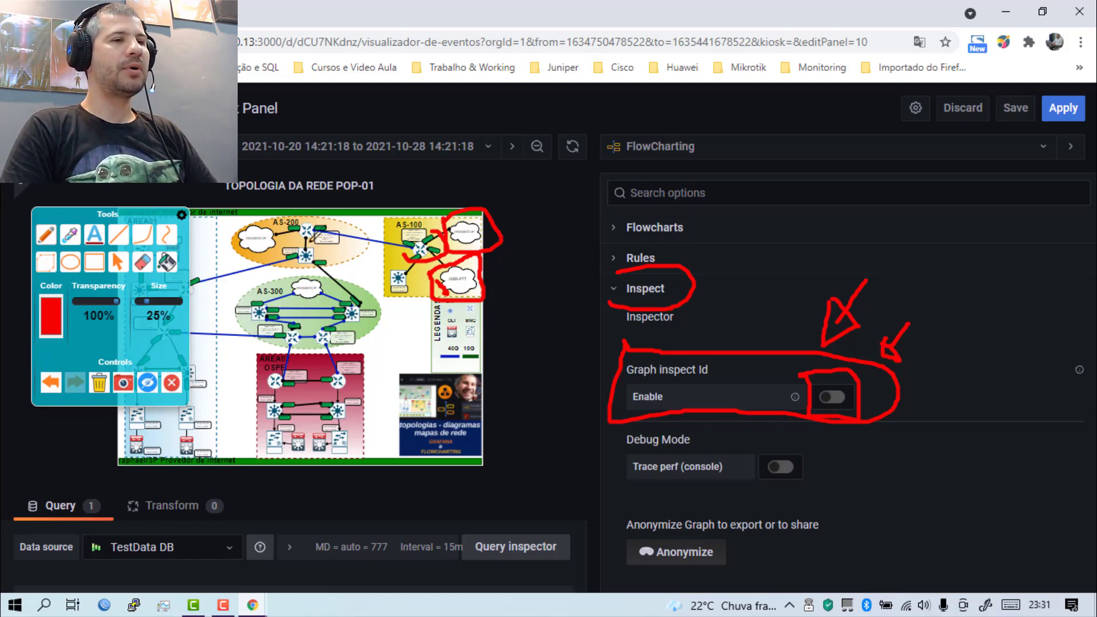
mouse_move(312, 224)
mouse_down()
mouse_move(305, 242)
mouse_move(250, 258)
mouse_move(271, 256)
mouse_up()
mouse_move(285, 298)
mouse_down()
mouse_move(340, 293)
mouse_move(364, 319)
mouse_move(374, 314)
mouse_up()
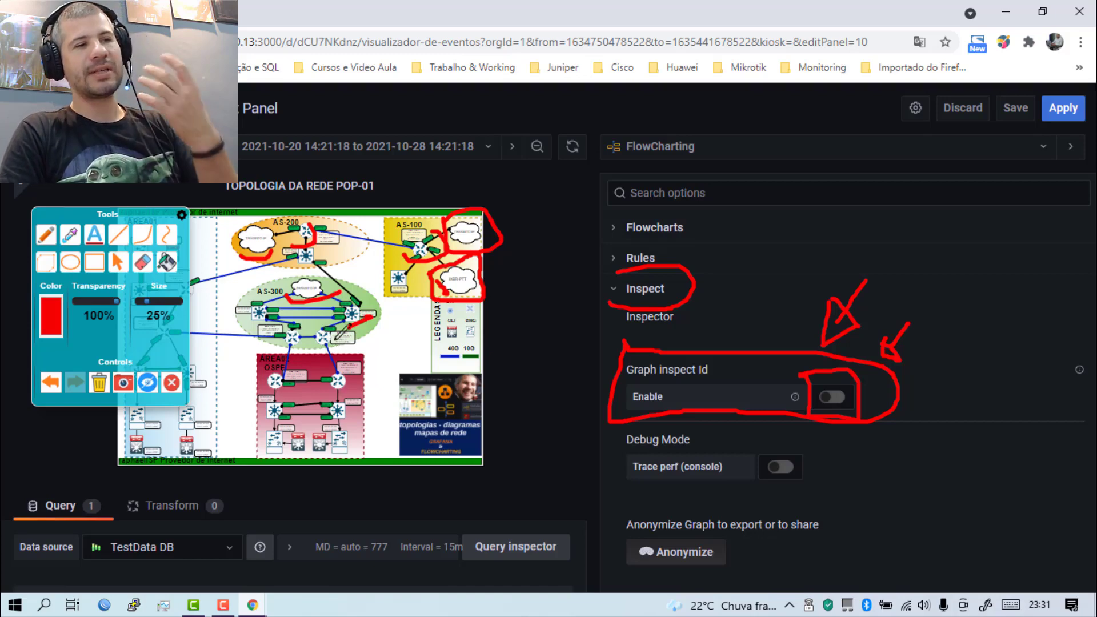
drag(278, 284, 253, 287)
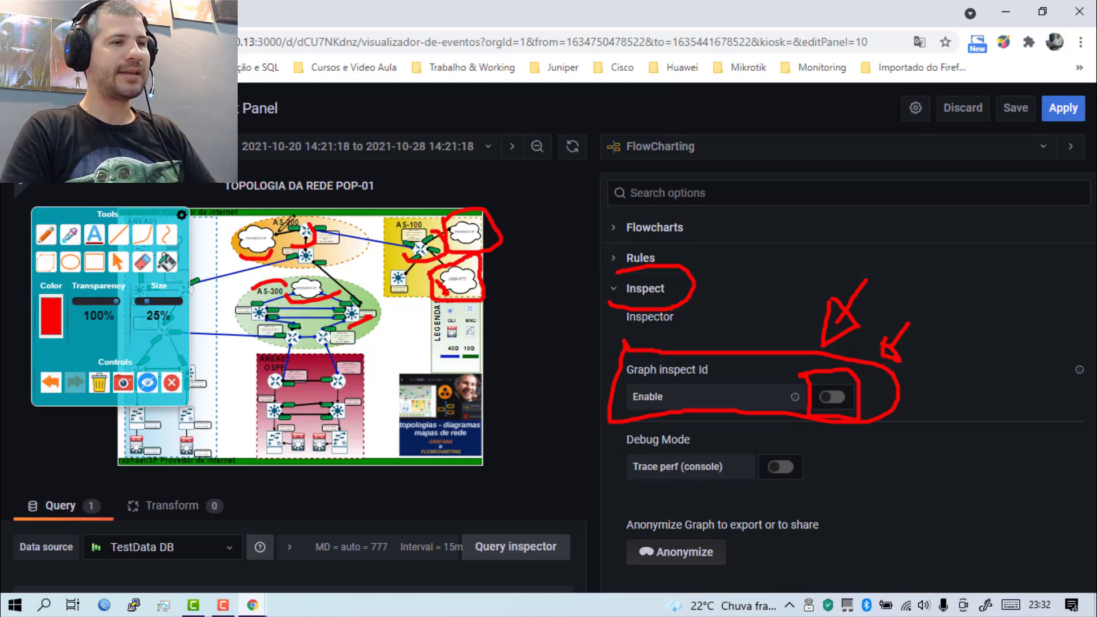
drag(273, 216, 270, 234)
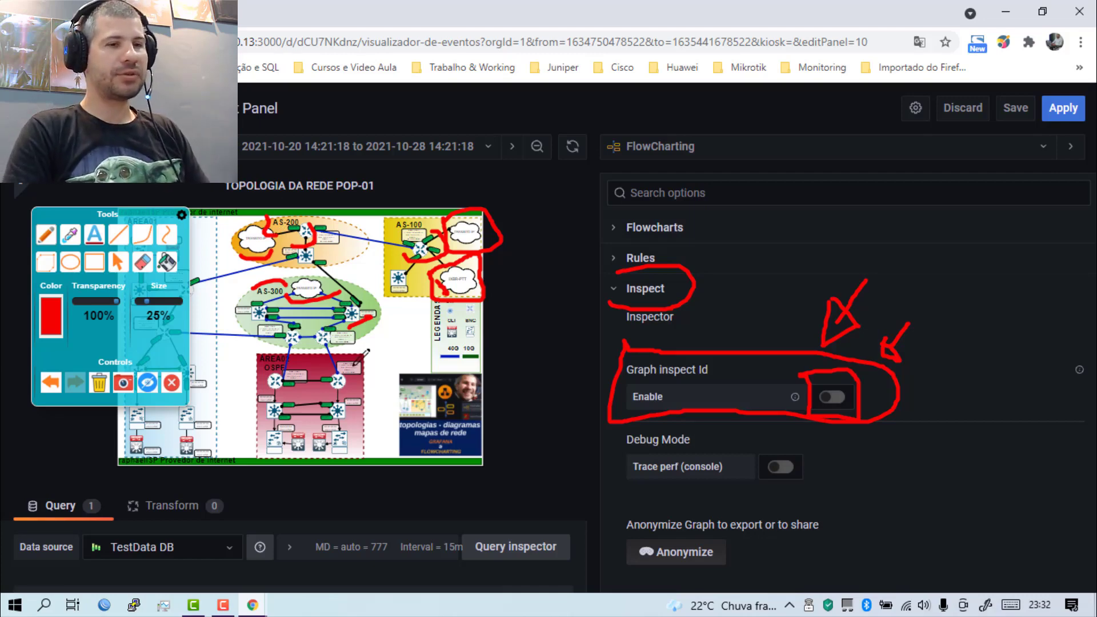
click(100, 383)
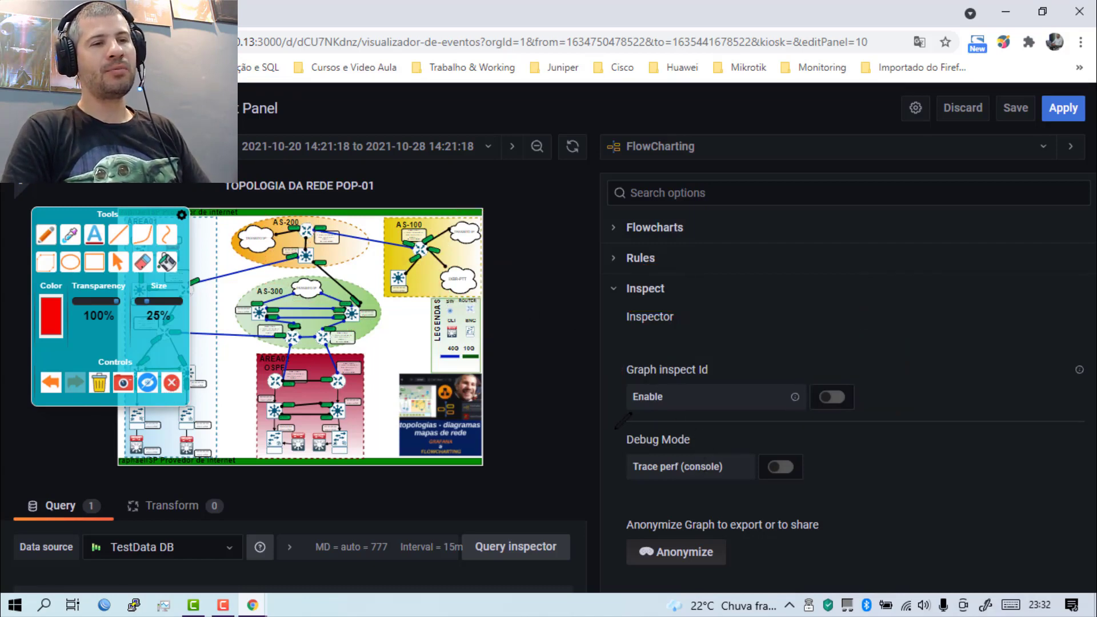
Outline the Debug Mode setting in red and mark its label and its Trace perf (console) toggle.
mouse_move(615, 427)
mouse_down()
mouse_move(742, 420)
mouse_move(800, 431)
mouse_move(837, 469)
mouse_move(647, 496)
mouse_move(606, 469)
mouse_move(622, 428)
mouse_up()
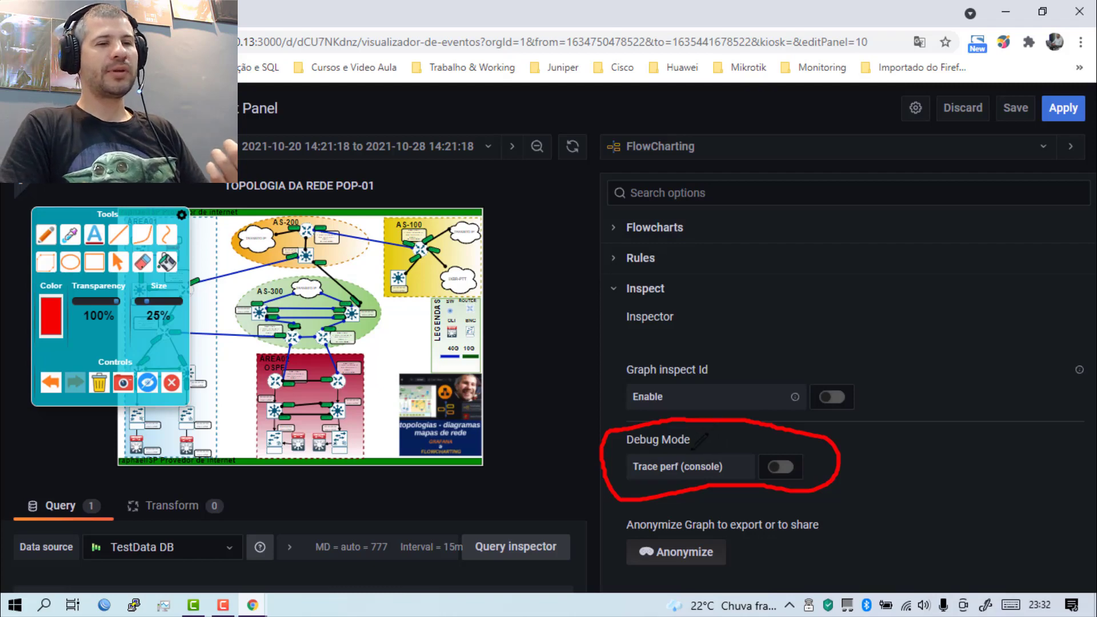
mouse_move(695, 451)
mouse_down()
mouse_move(696, 429)
mouse_move(660, 425)
mouse_up()
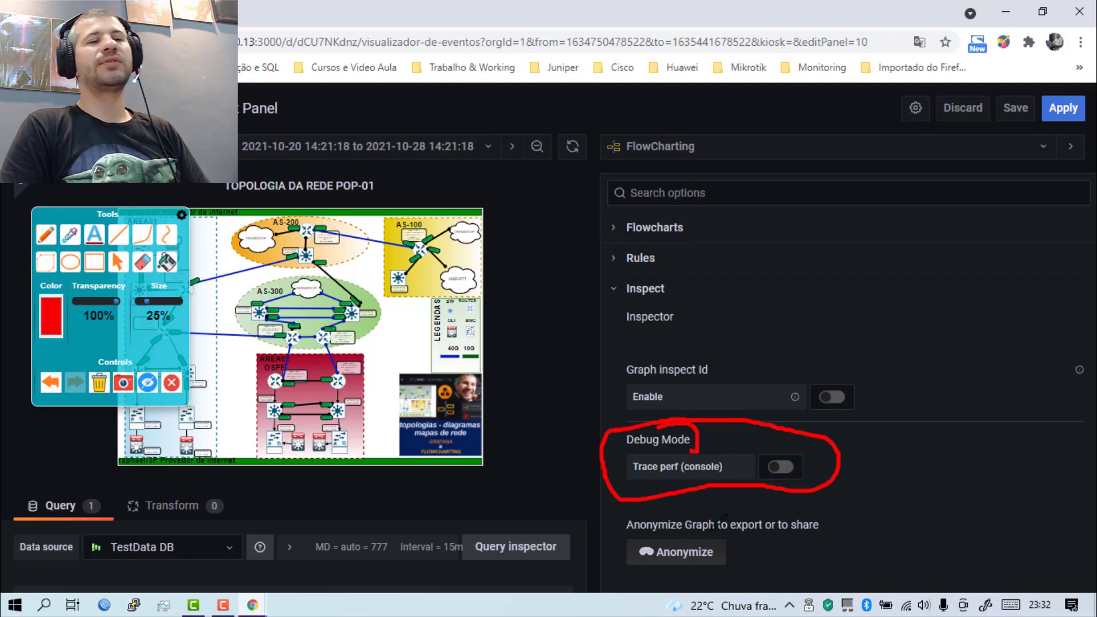
drag(754, 439, 795, 452)
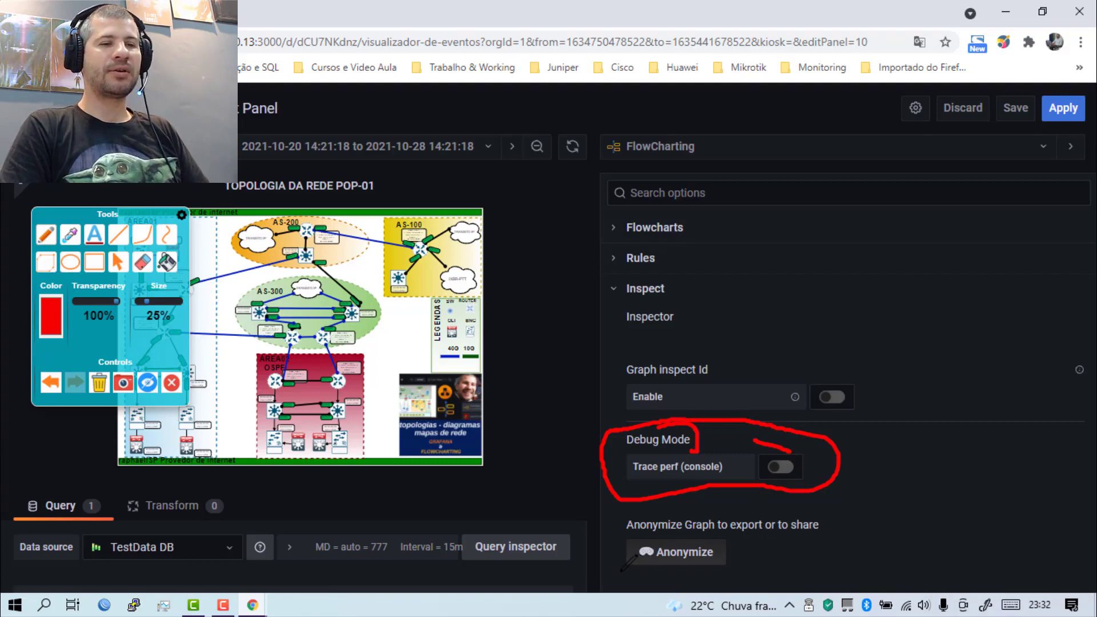
Outline the Anonymize option, add arrows pointing to it and to Debug Mode, then clear the drawings and close the drawing tool.
mouse_move(621, 570)
mouse_down()
mouse_move(734, 576)
mouse_move(736, 549)
mouse_move(838, 529)
mouse_move(822, 496)
mouse_move(629, 516)
mouse_move(618, 571)
mouse_up()
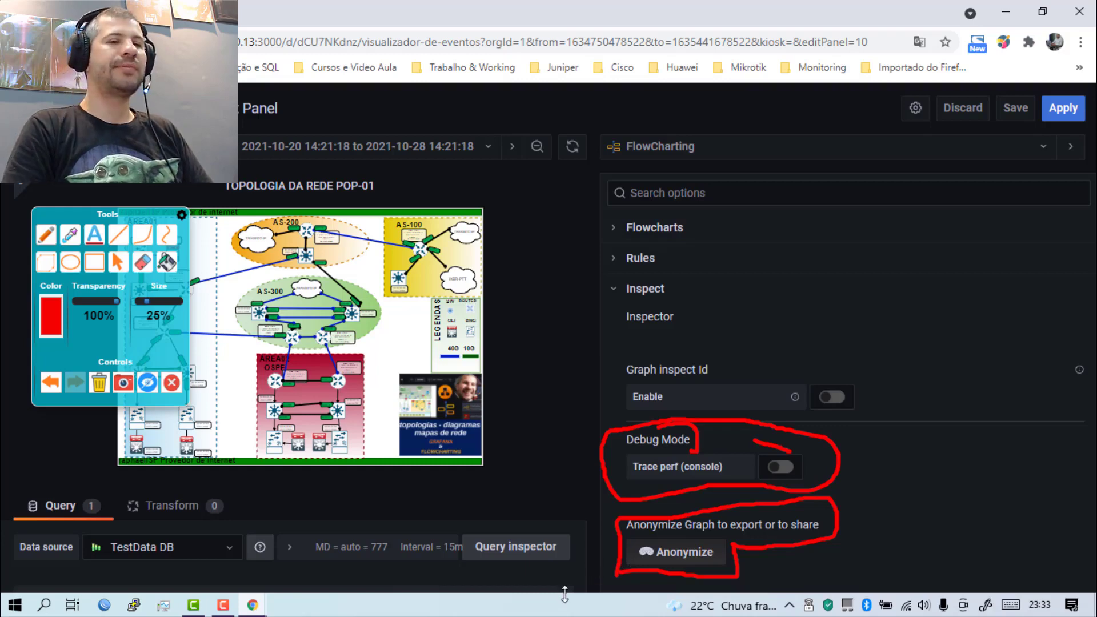
mouse_move(960, 523)
mouse_down()
mouse_move(885, 529)
mouse_move(885, 543)
mouse_up()
drag(895, 505, 885, 551)
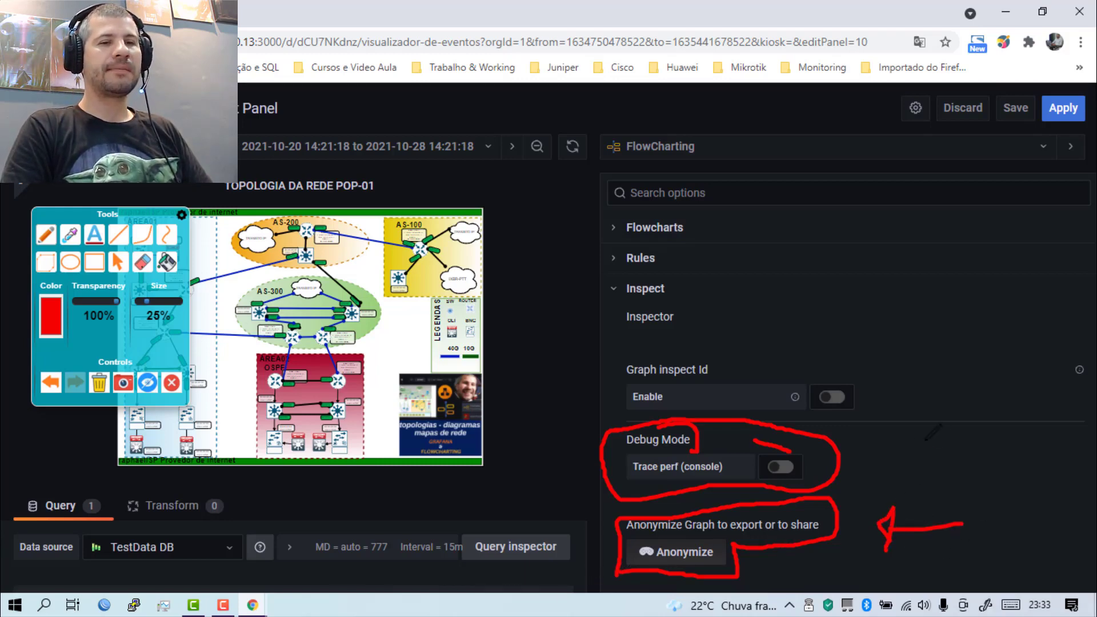
mouse_move(934, 441)
mouse_down()
mouse_move(880, 440)
mouse_move(865, 444)
mouse_move(874, 457)
mouse_up()
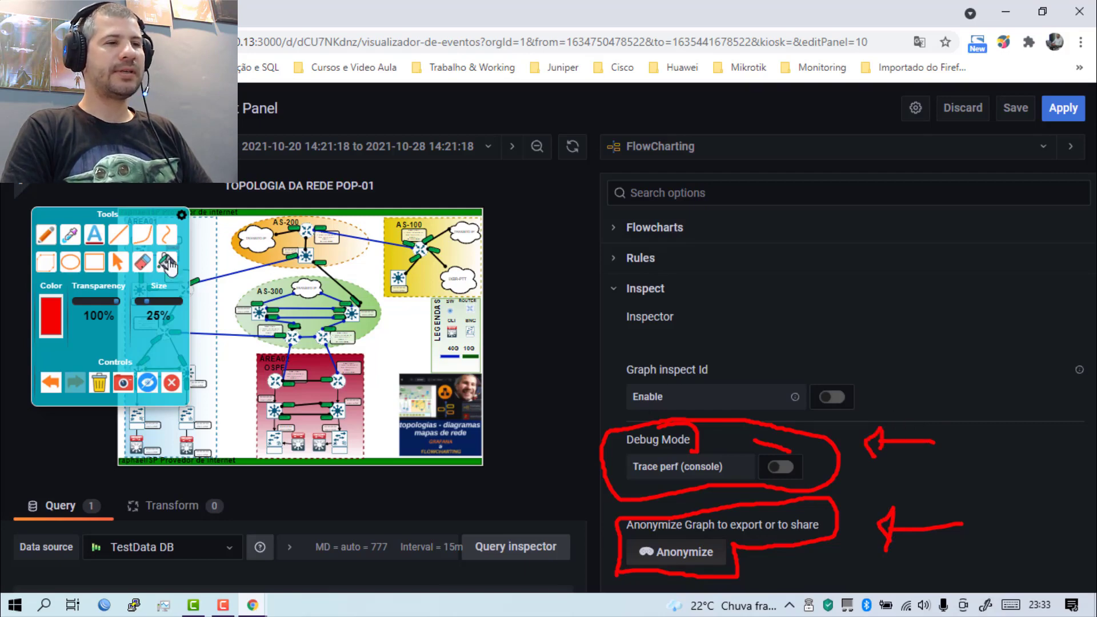
click(99, 382)
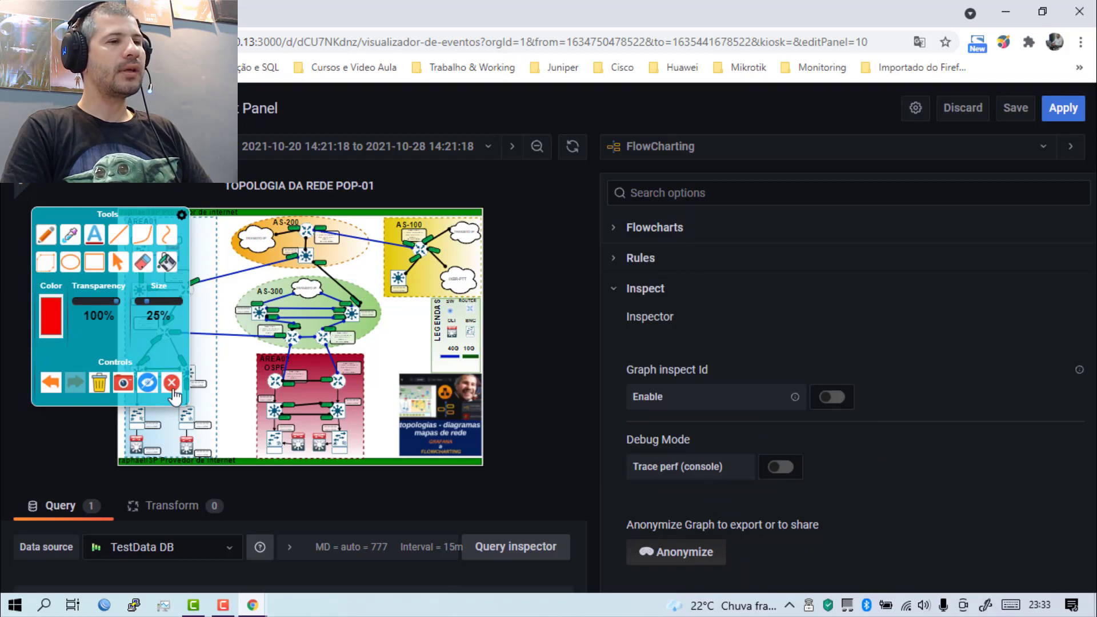
click(172, 389)
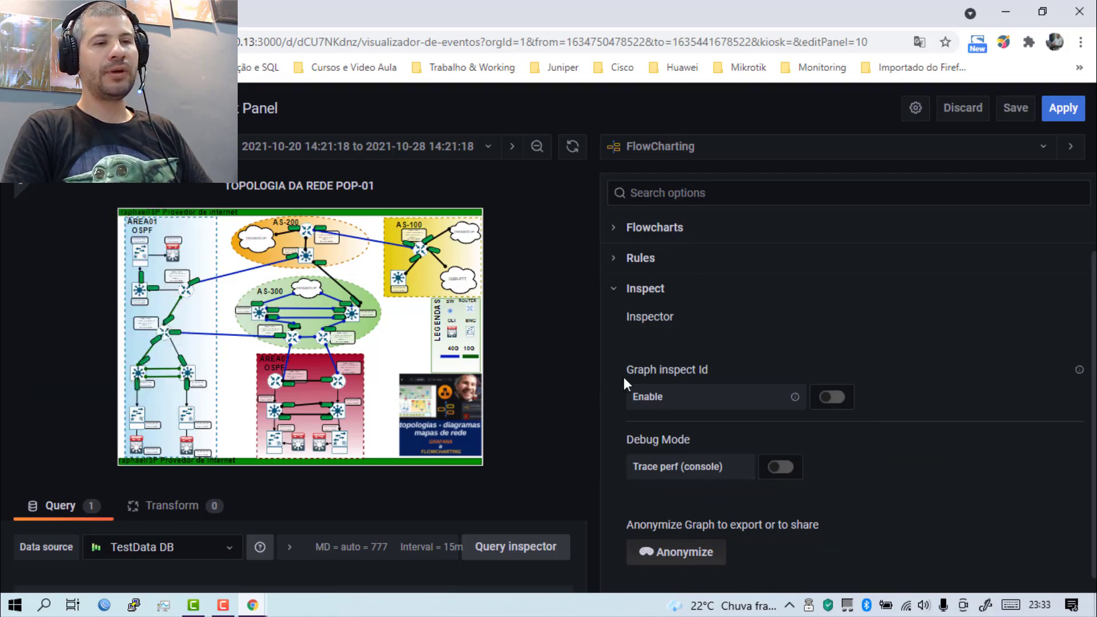
Enable the Graph inspect Id option to list the diagram's elements by ID.
drag(625, 370, 709, 370)
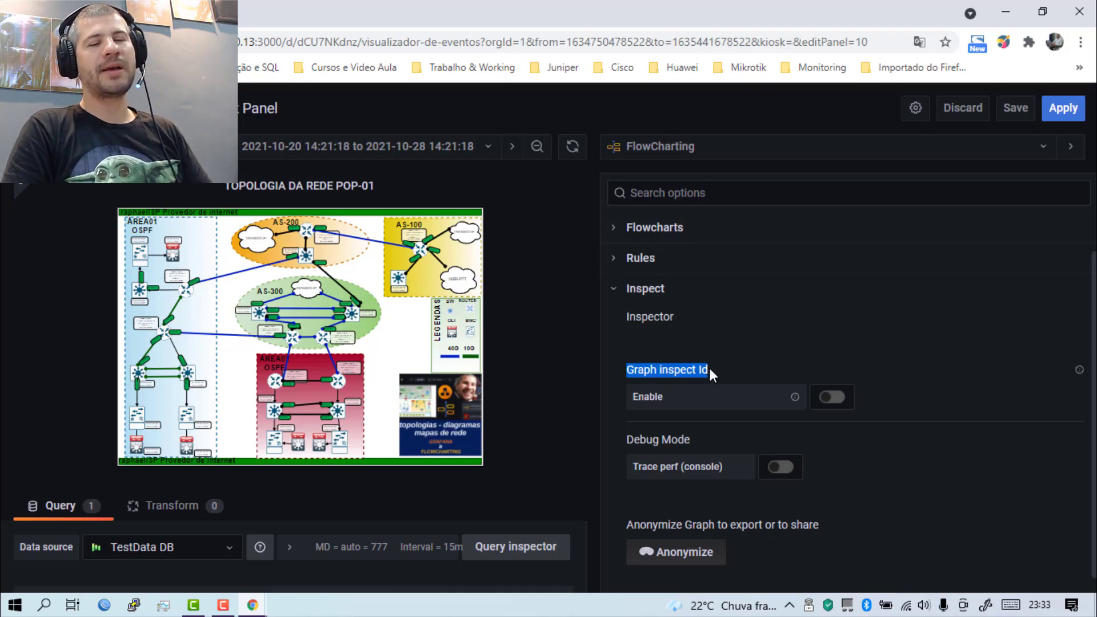
click(828, 398)
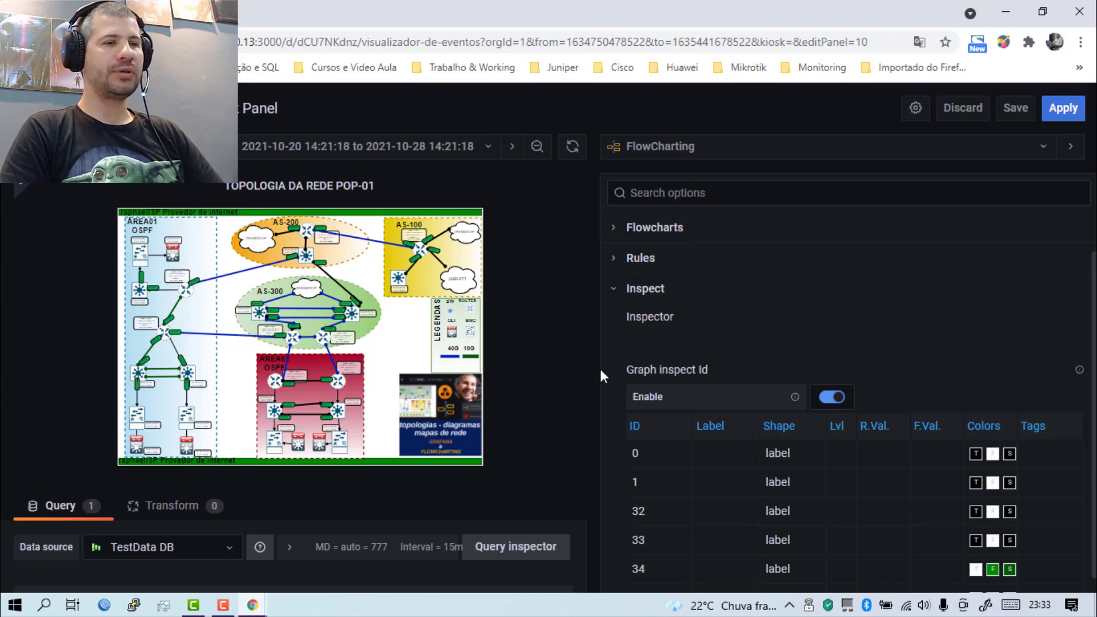
scroll(671, 423, down, 1)
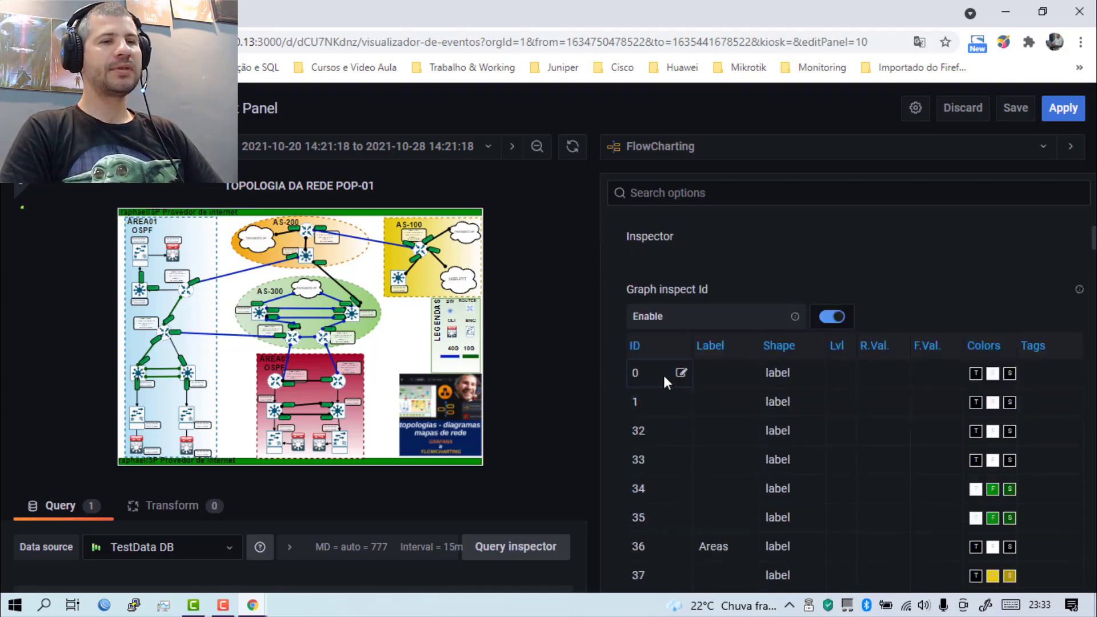
scroll(659, 416, down, 1)
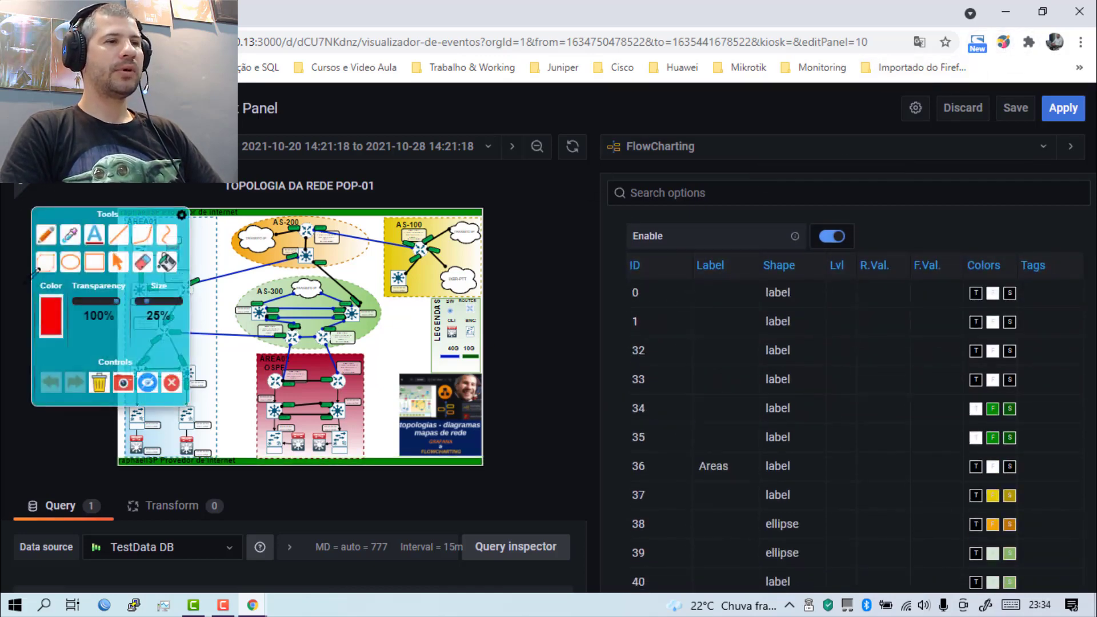
Move the drawing tool away from the topology, outline the whole diagram in red and mark the red device icon in ÁREA01.
mouse_move(78, 217)
mouse_down()
mouse_move(782, 183)
mouse_move(921, 105)
mouse_move(972, 54)
mouse_up()
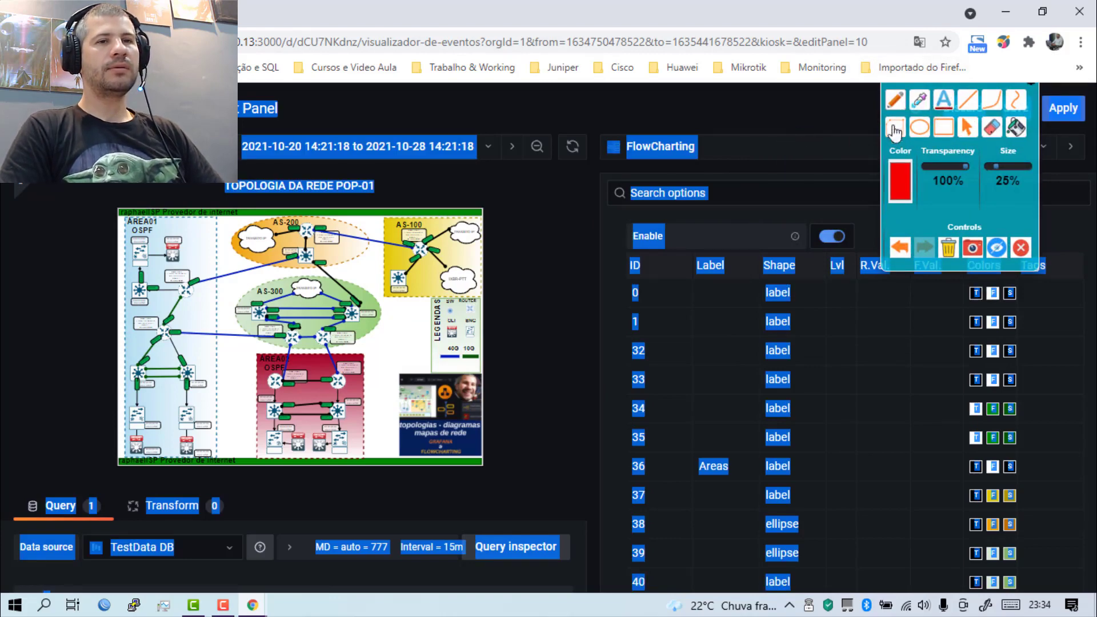
click(775, 130)
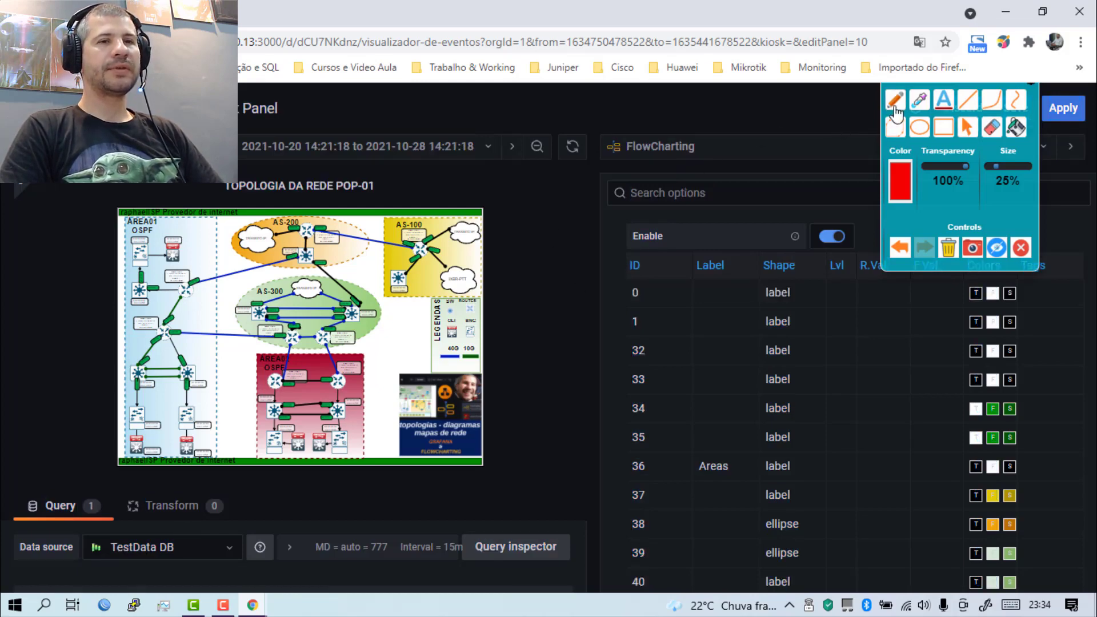
mouse_move(484, 190)
mouse_down()
mouse_move(503, 260)
mouse_move(512, 455)
mouse_move(360, 497)
mouse_move(192, 480)
mouse_move(64, 425)
mouse_move(73, 247)
mouse_move(88, 219)
mouse_up()
mouse_move(191, 247)
mouse_down()
mouse_move(196, 267)
mouse_move(203, 246)
mouse_up()
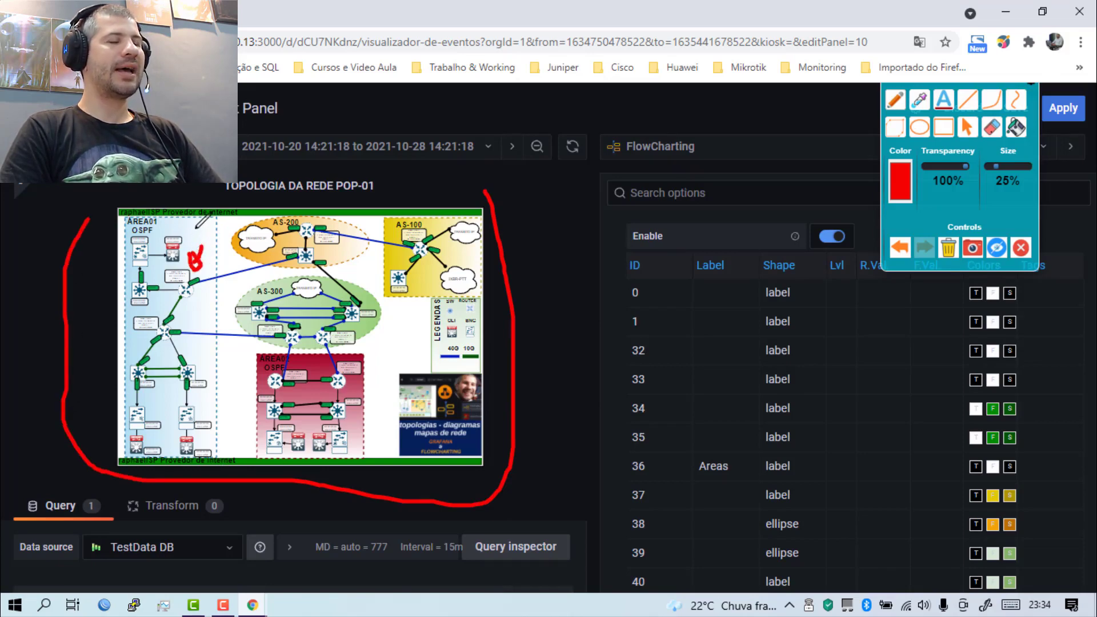
mouse_move(188, 231)
mouse_down()
mouse_move(195, 245)
mouse_move(190, 231)
mouse_up()
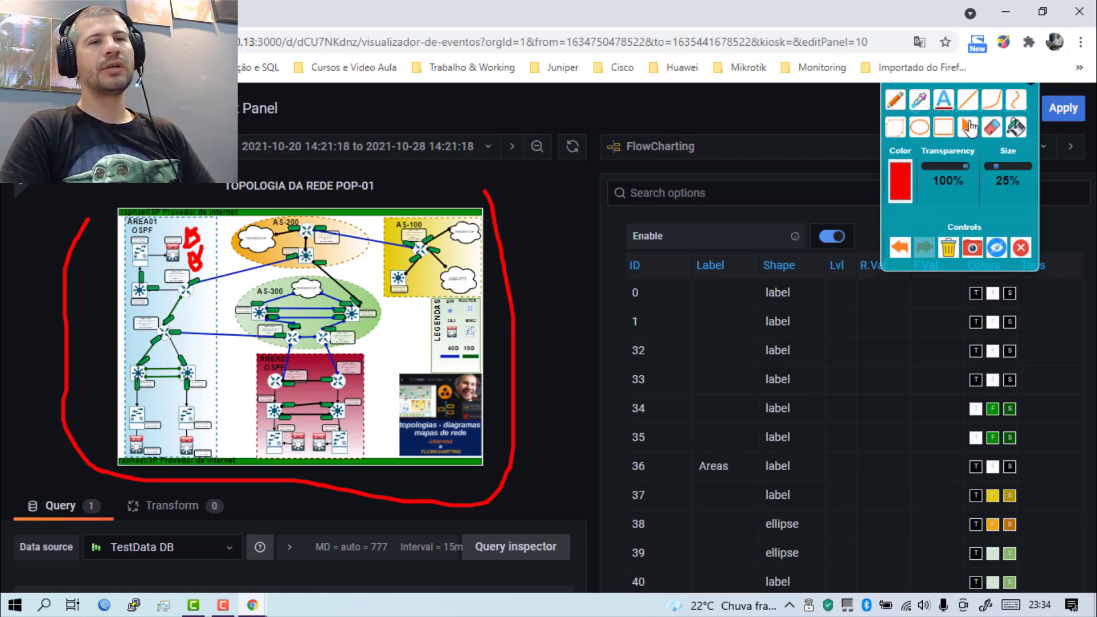
Examine the areas, AS labels and legend entries in the element list and locate each one on the topology.
click(963, 135)
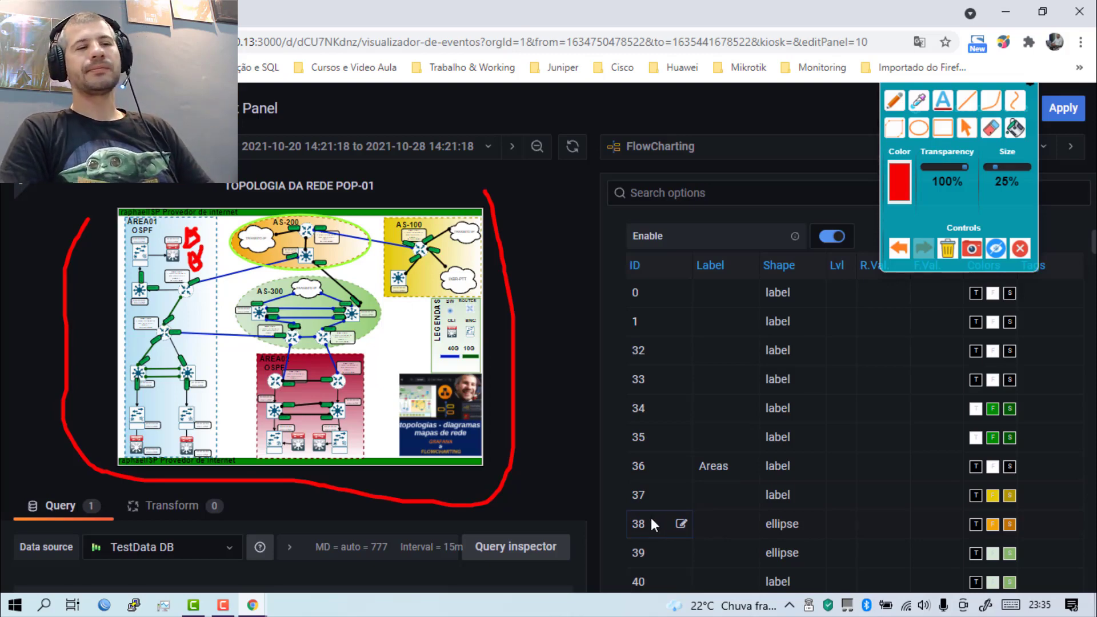
scroll(663, 481, down, 3)
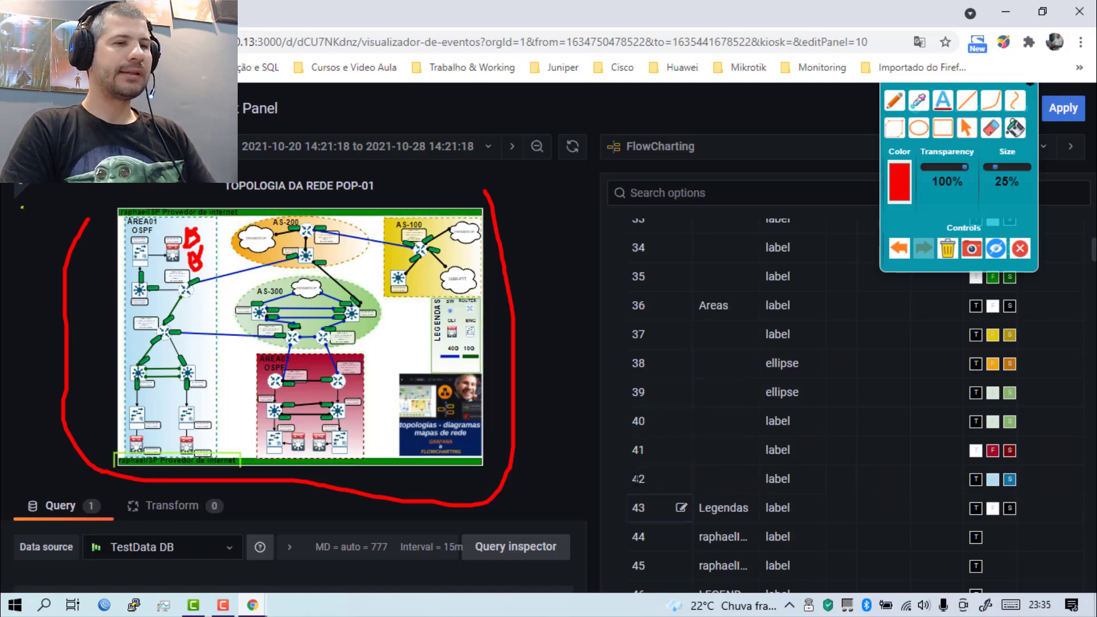
scroll(648, 468, down, 1)
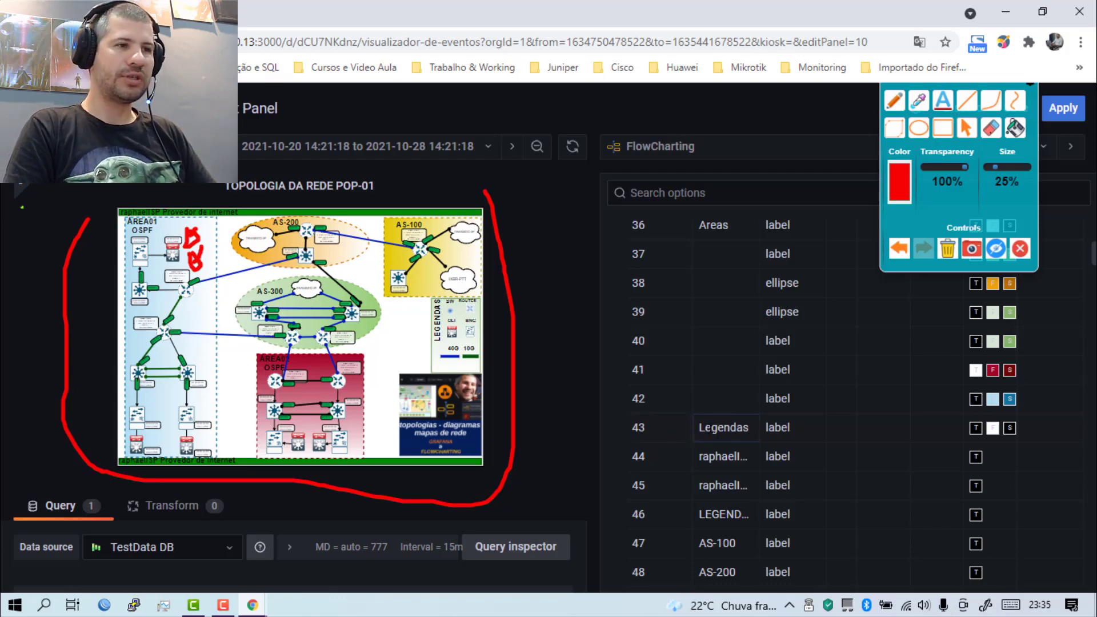
scroll(677, 437, down, 3)
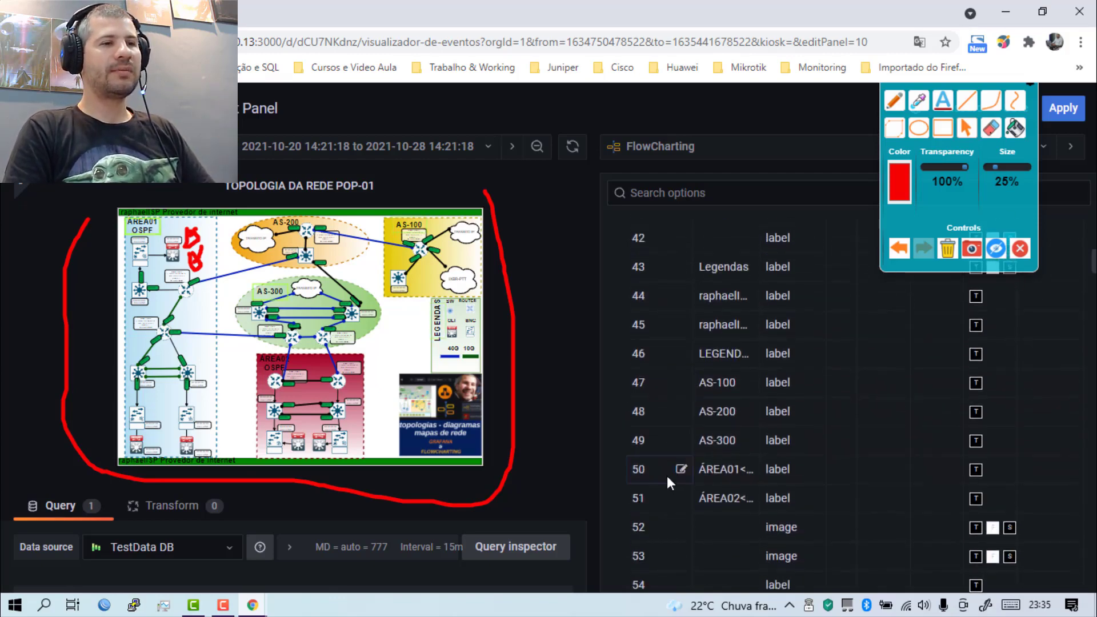
scroll(663, 529, down, 3)
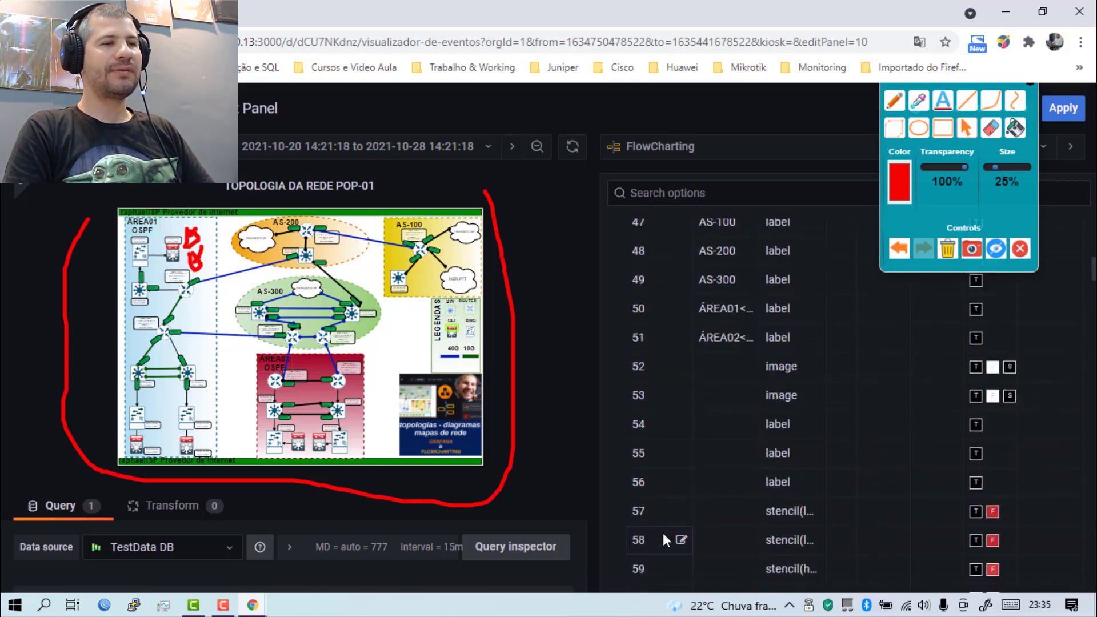
scroll(663, 536, down, 9)
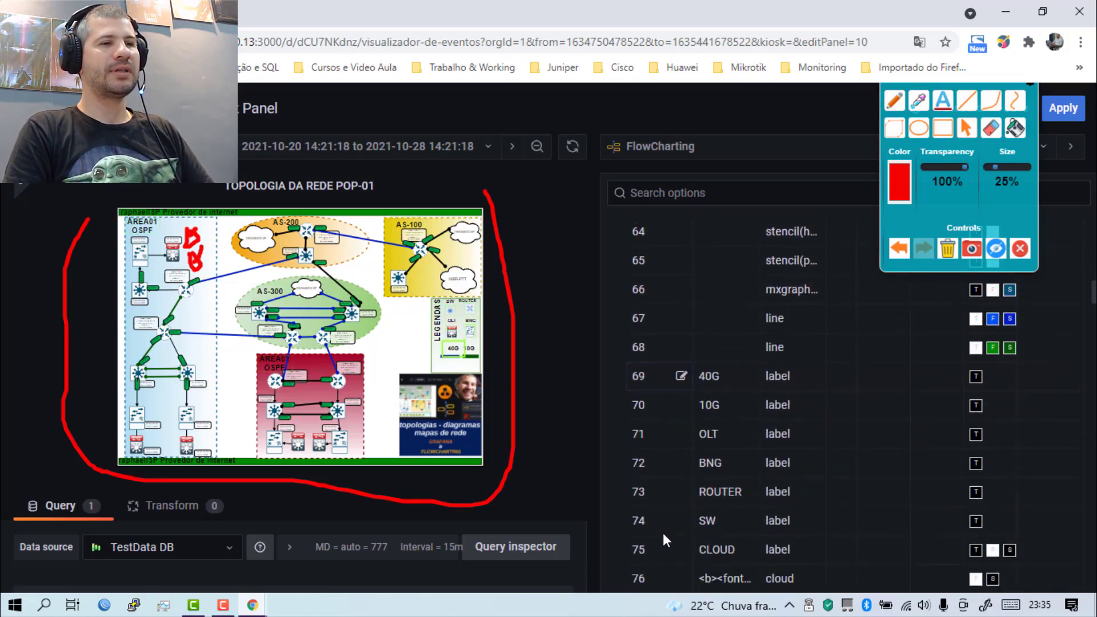
scroll(663, 532, down, 2)
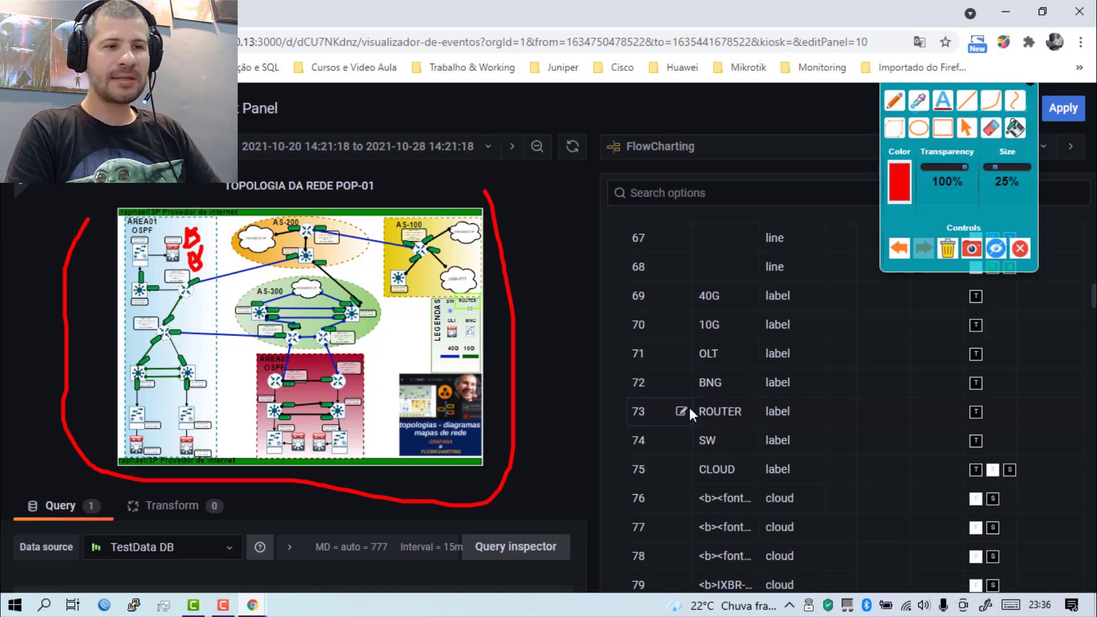
Examine the list's routers, Gi/0/10 ports, OLT stencils and connectors by ID and locate them on the topology.
scroll(689, 434, down, 7)
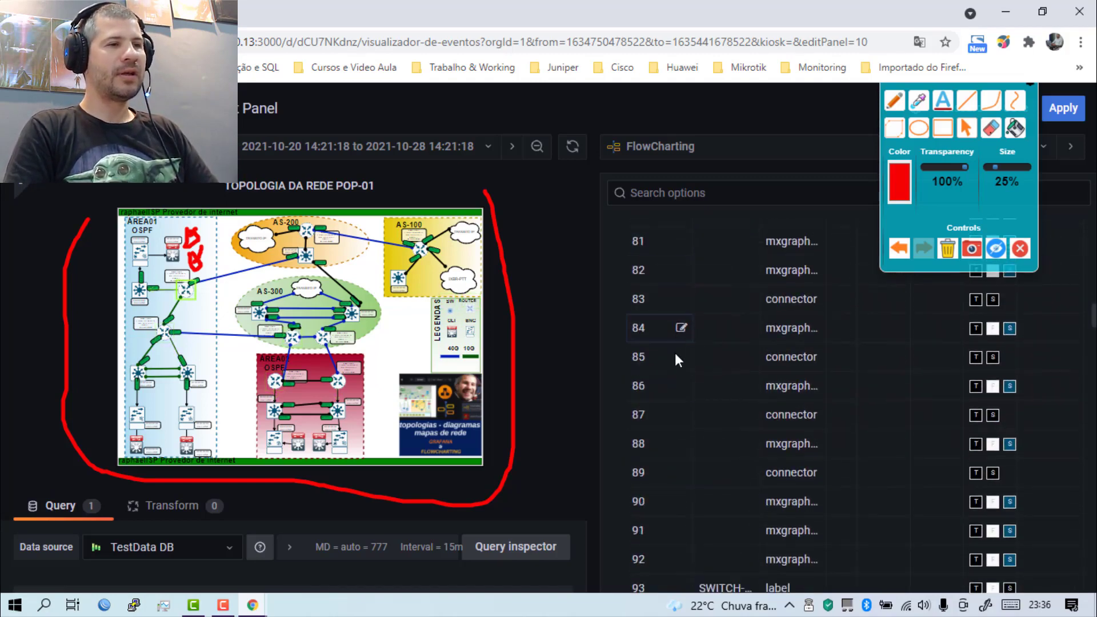
scroll(660, 444, down, 3)
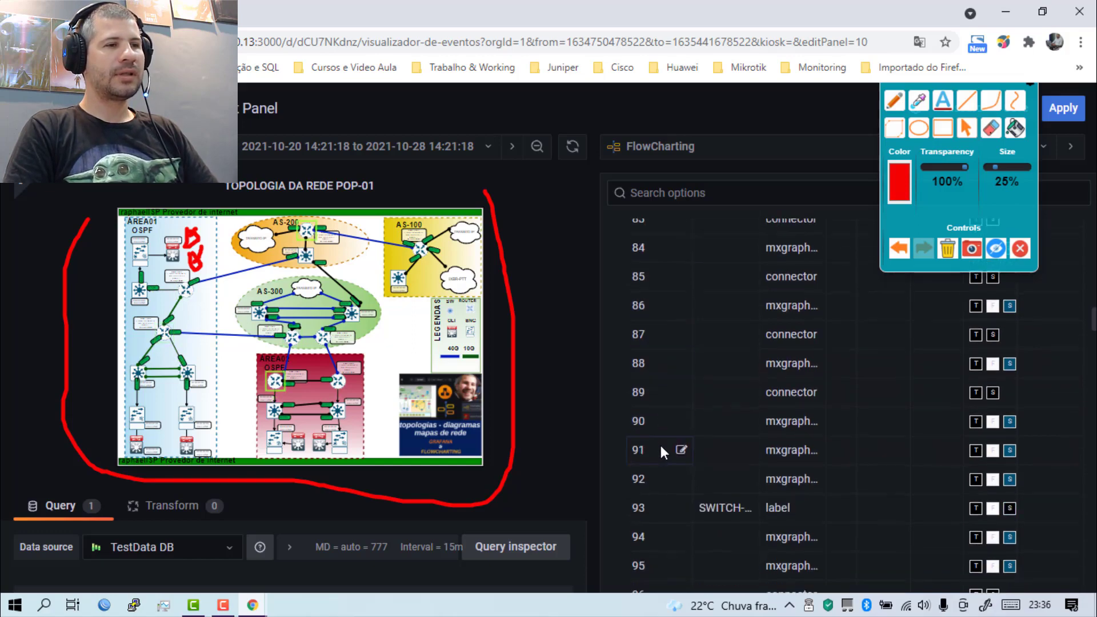
scroll(666, 492, down, 6)
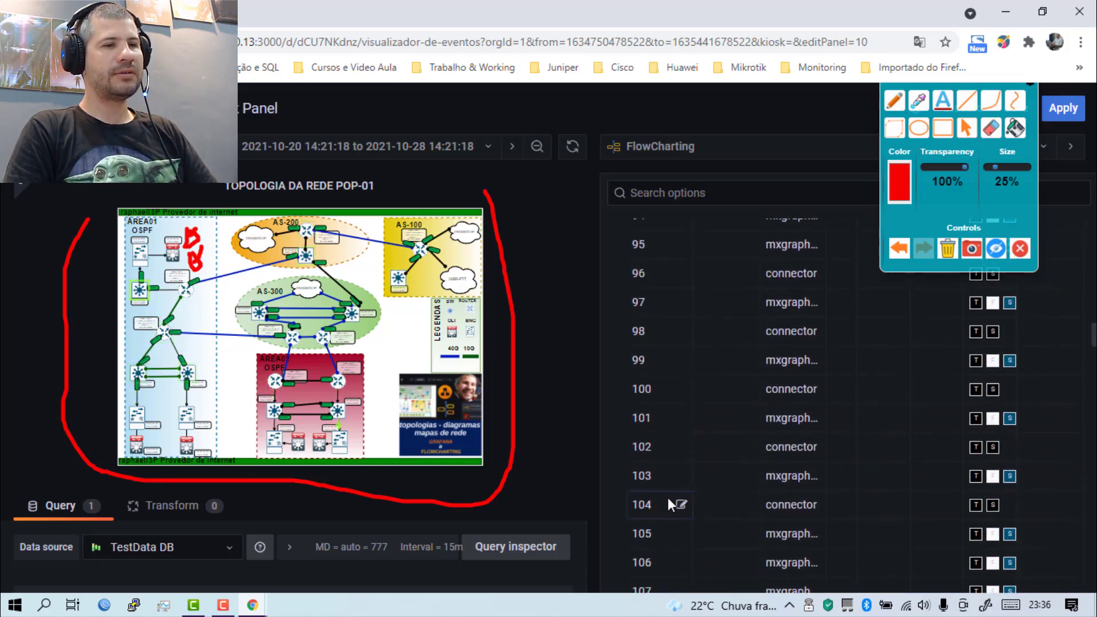
scroll(667, 496, down, 3)
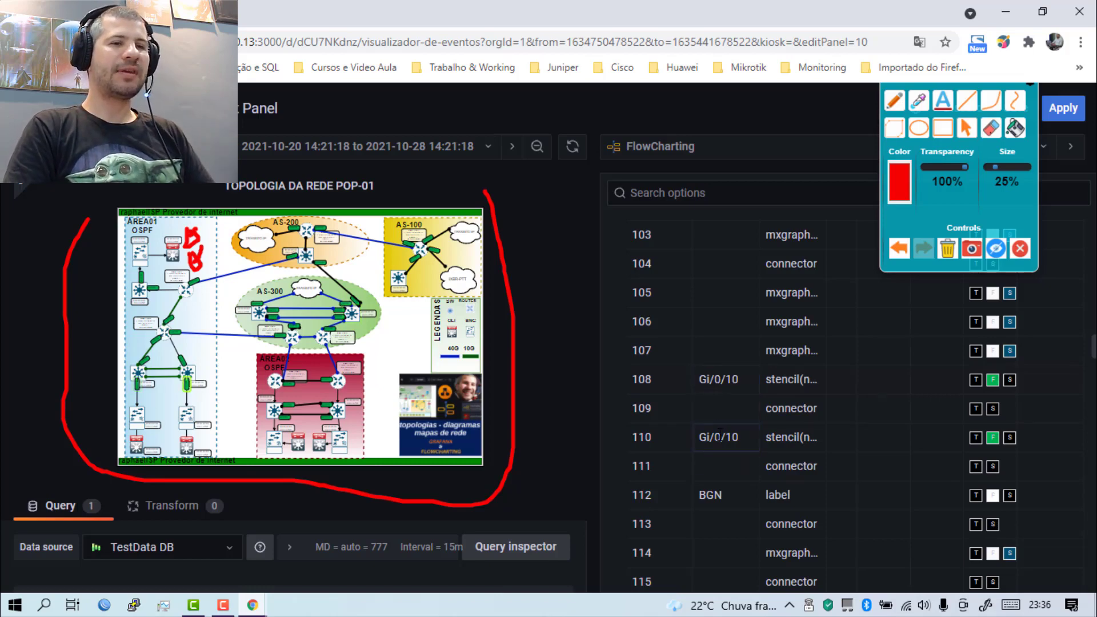
scroll(718, 444, down, 3)
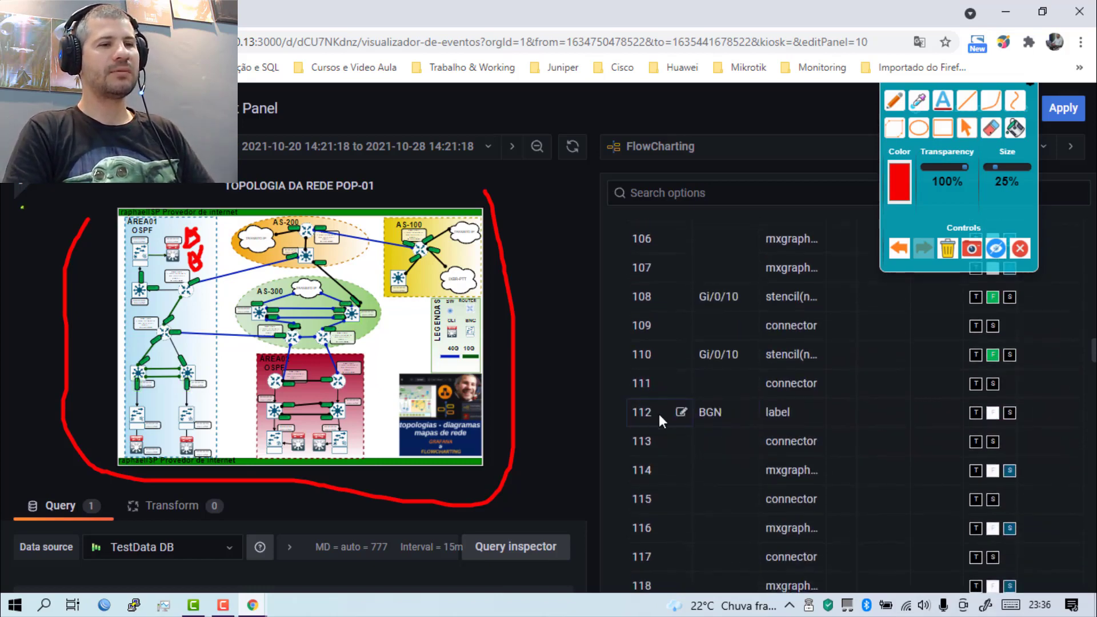
scroll(659, 414, down, 5)
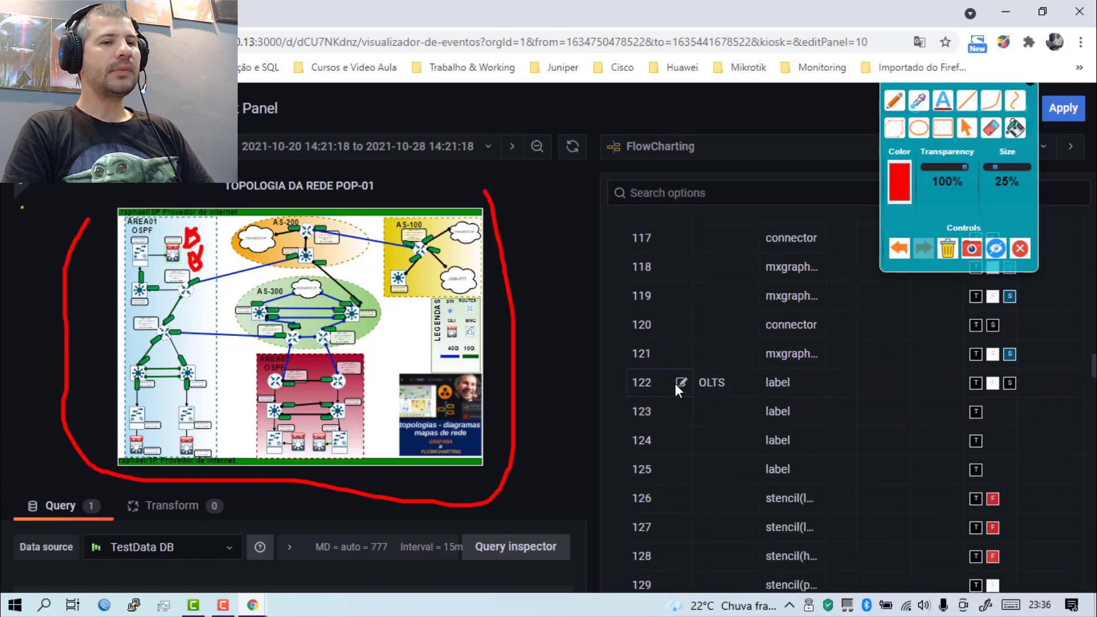
scroll(673, 388, down, 4)
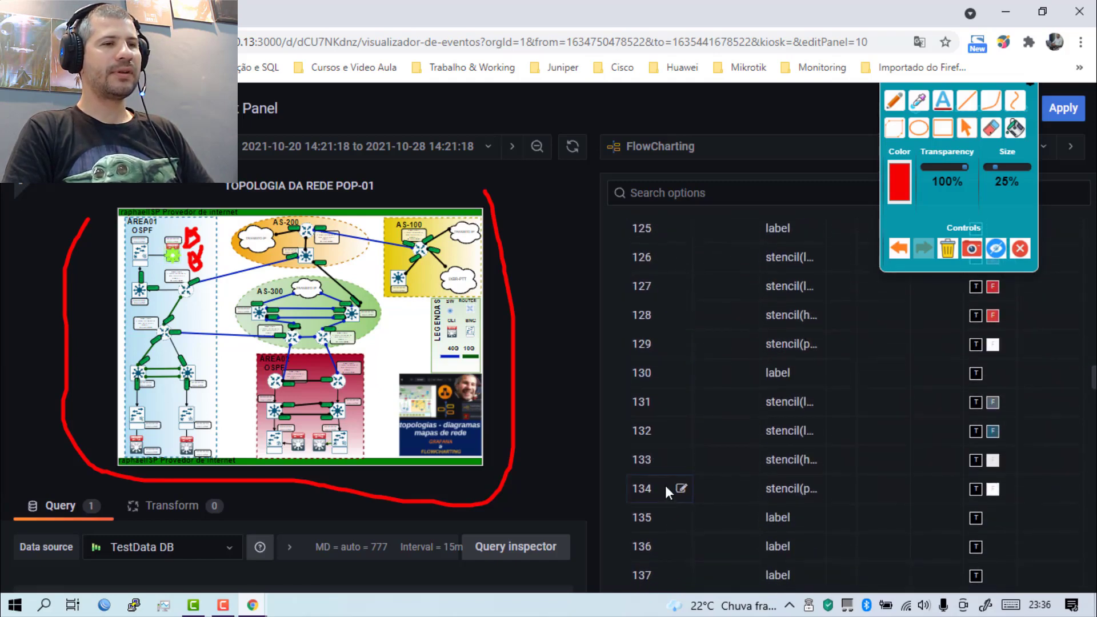
scroll(664, 485, down, 9)
scroll(665, 440, down, 10)
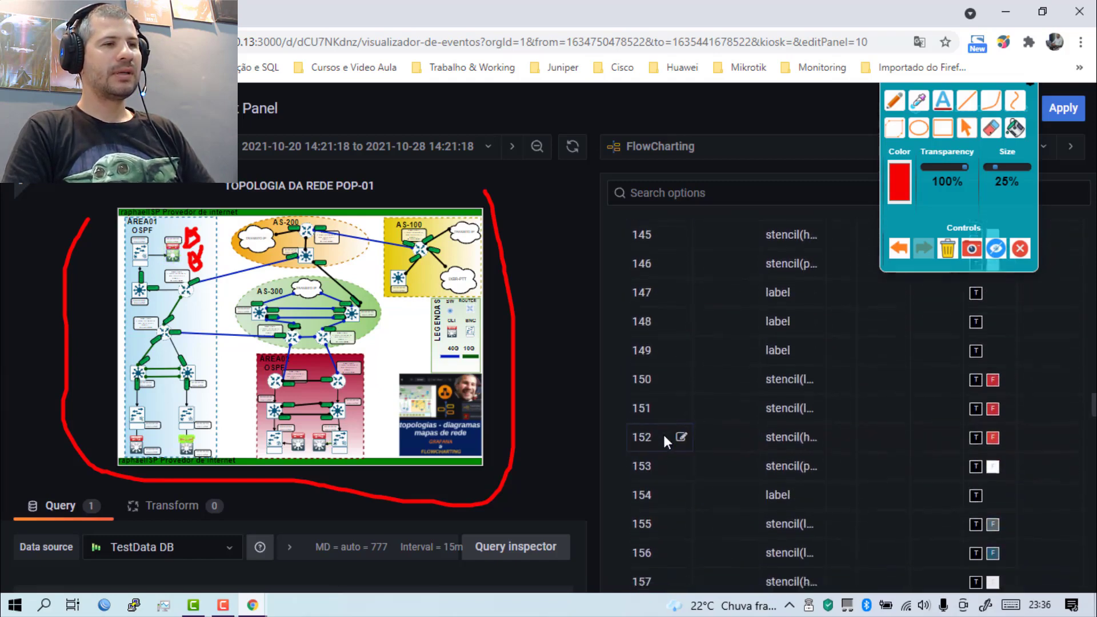
scroll(663, 441, down, 5)
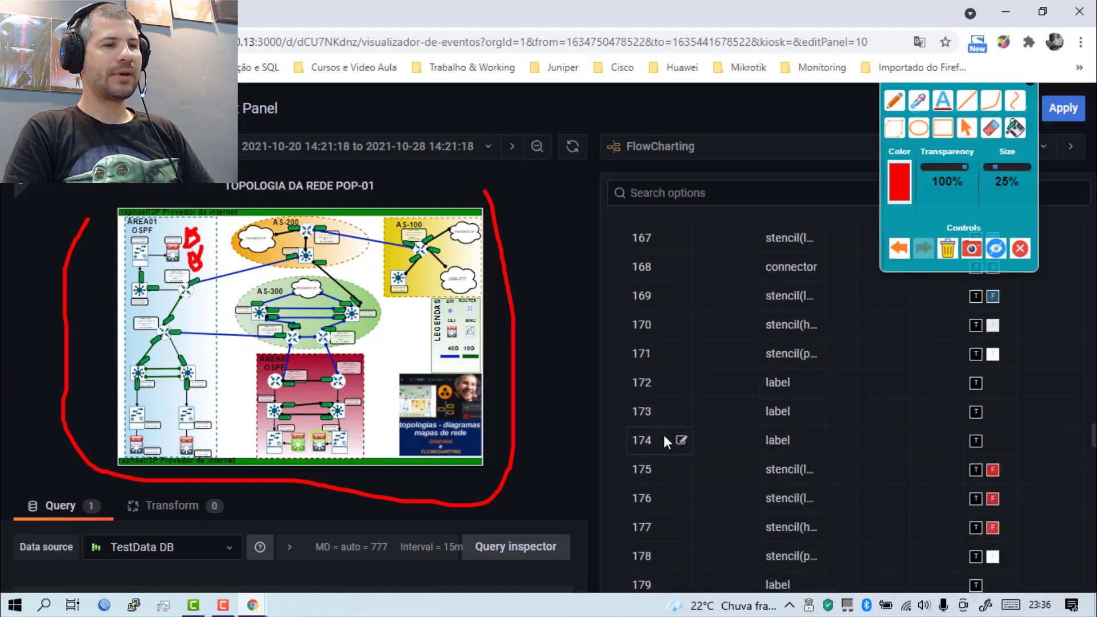
scroll(662, 433, down, 7)
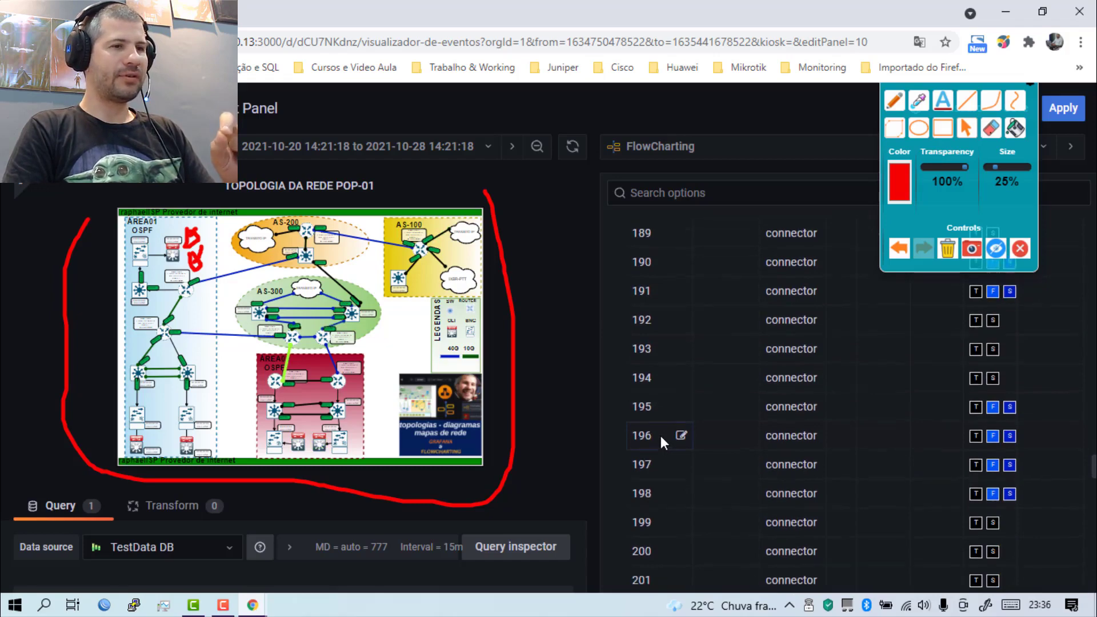
scroll(660, 436, up, 3)
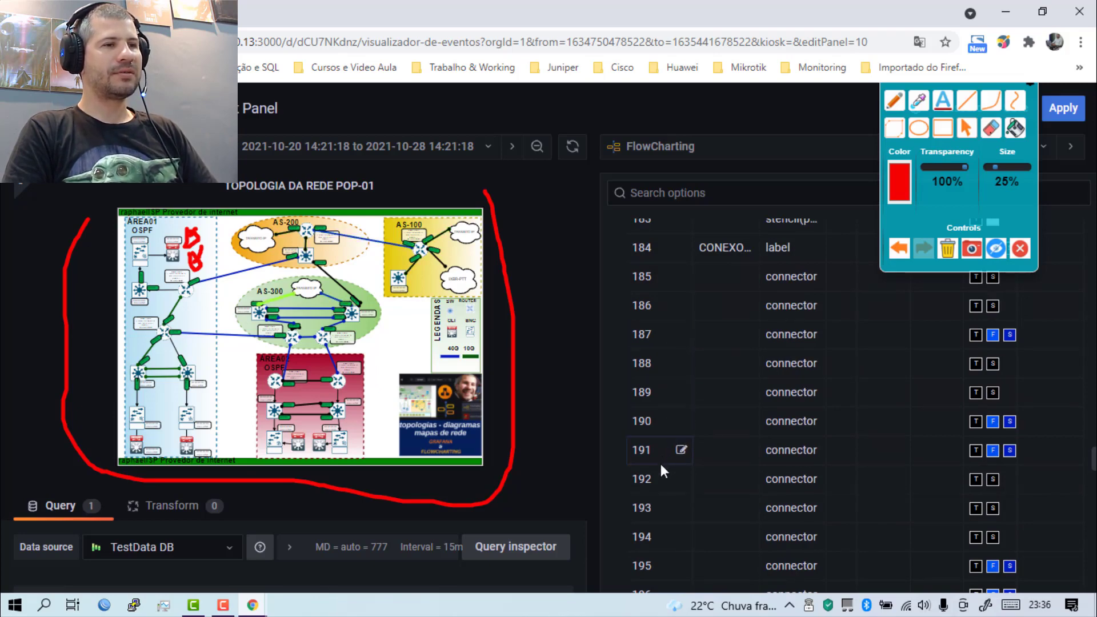
Mark the links from AS-200 to AS-100 and AS-300 with freehand red strokes, then leave drawing mode.
click(892, 102)
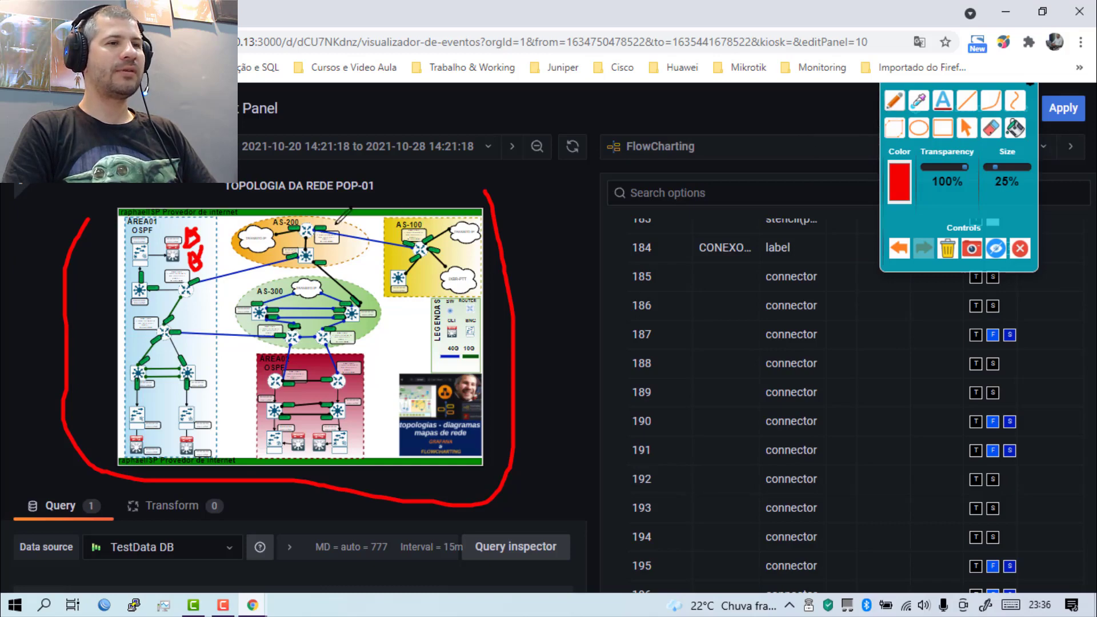
mouse_move(336, 224)
mouse_down()
mouse_move(378, 244)
mouse_move(380, 257)
mouse_move(353, 277)
mouse_up()
drag(358, 272, 369, 277)
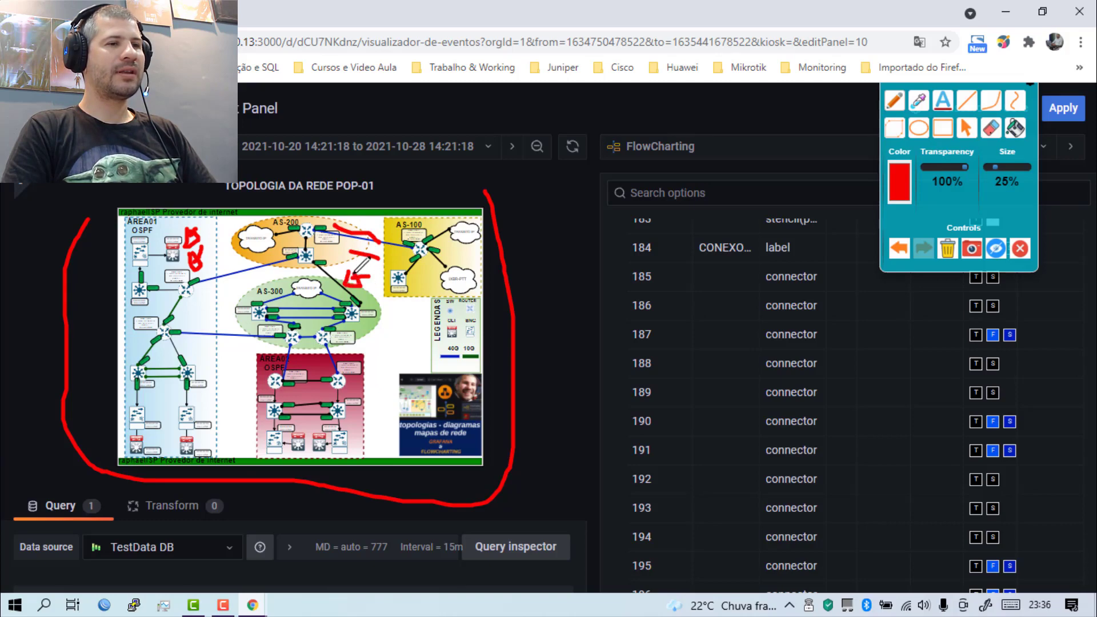
click(964, 135)
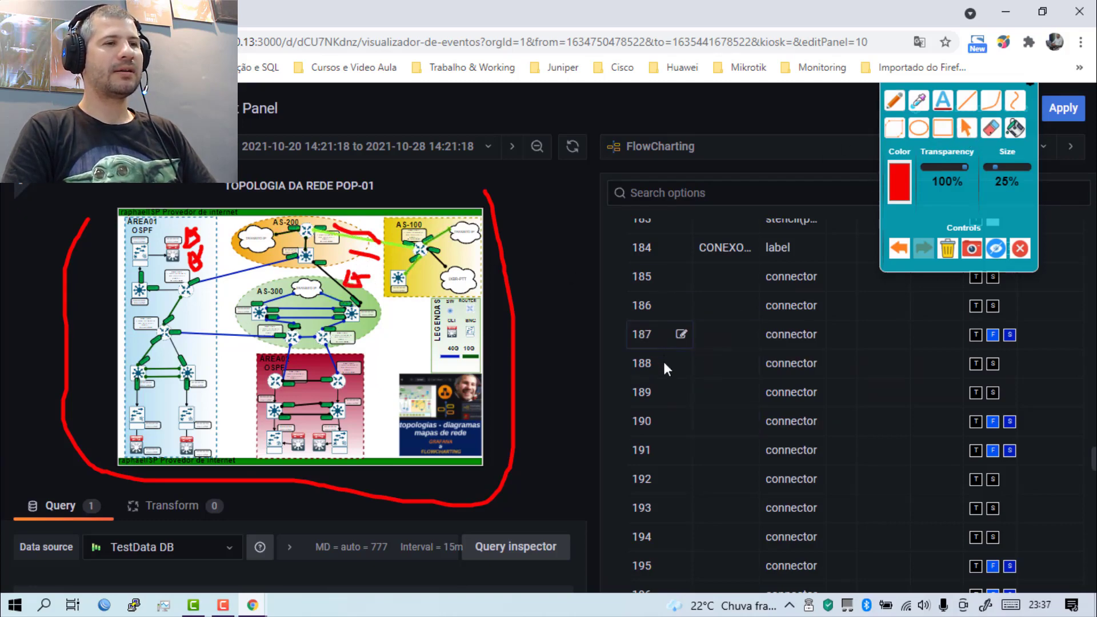
Examine the connectors with IDs 187 to 206 and locate their links on the topology.
scroll(661, 448, down, 1)
scroll(662, 456, down, 2)
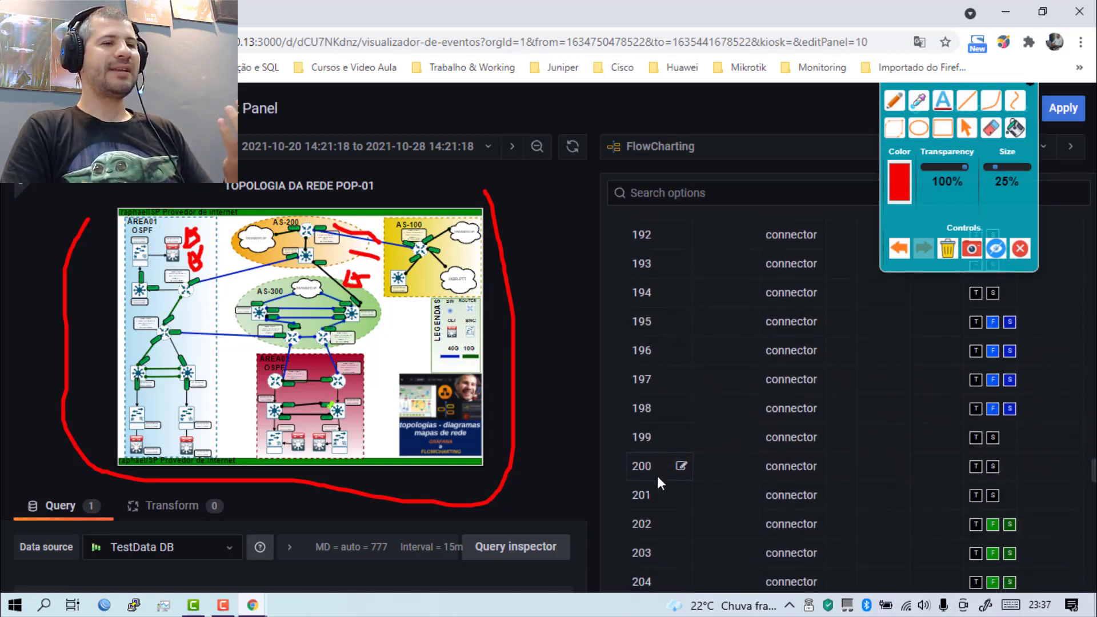
scroll(657, 475, down, 2)
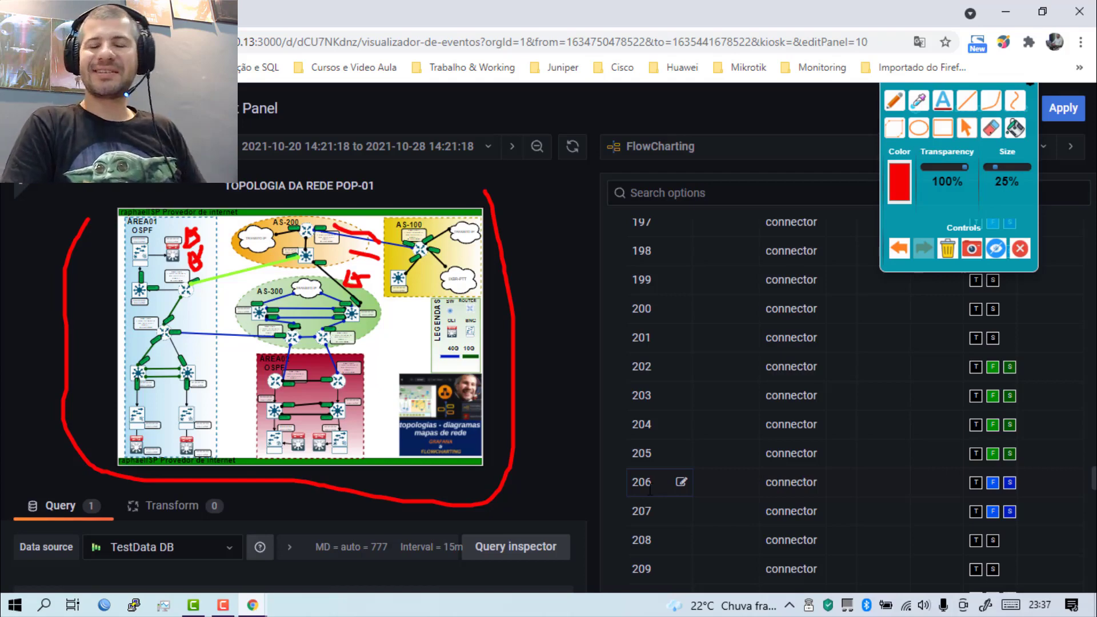
Outline the ID column header of the Graph inspect Id table in red.
scroll(694, 506, up, 20)
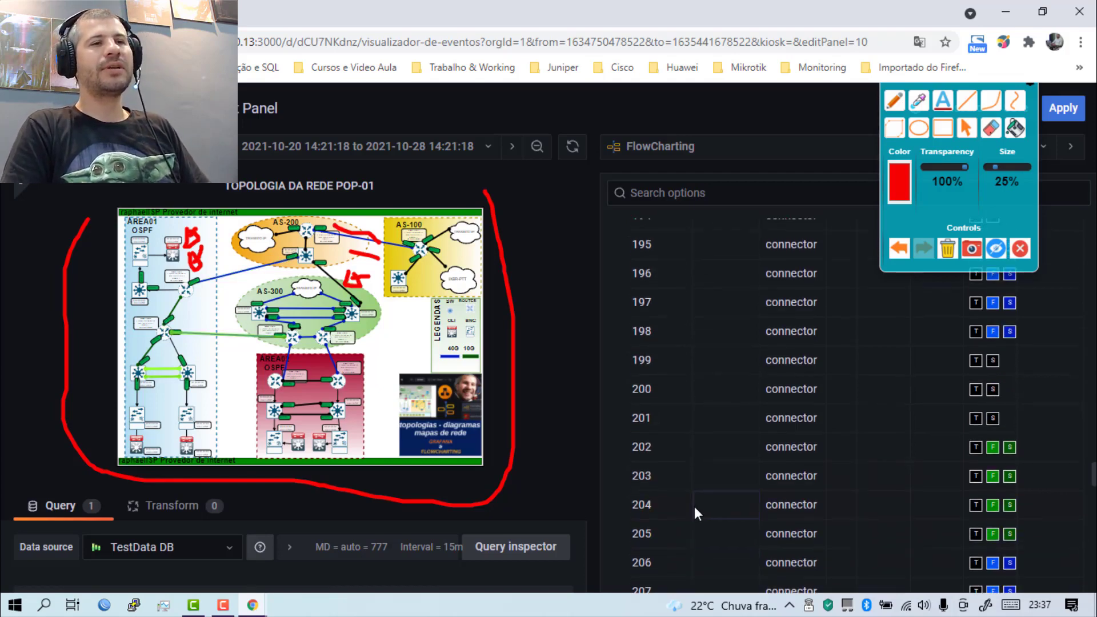
scroll(693, 506, up, 20)
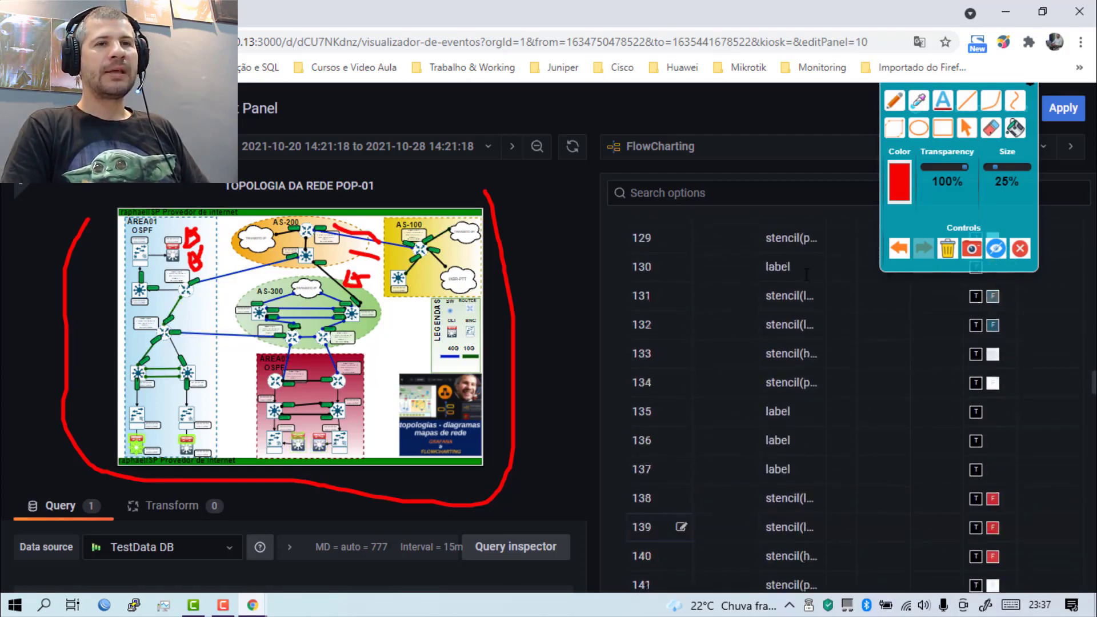
scroll(650, 450, up, 20)
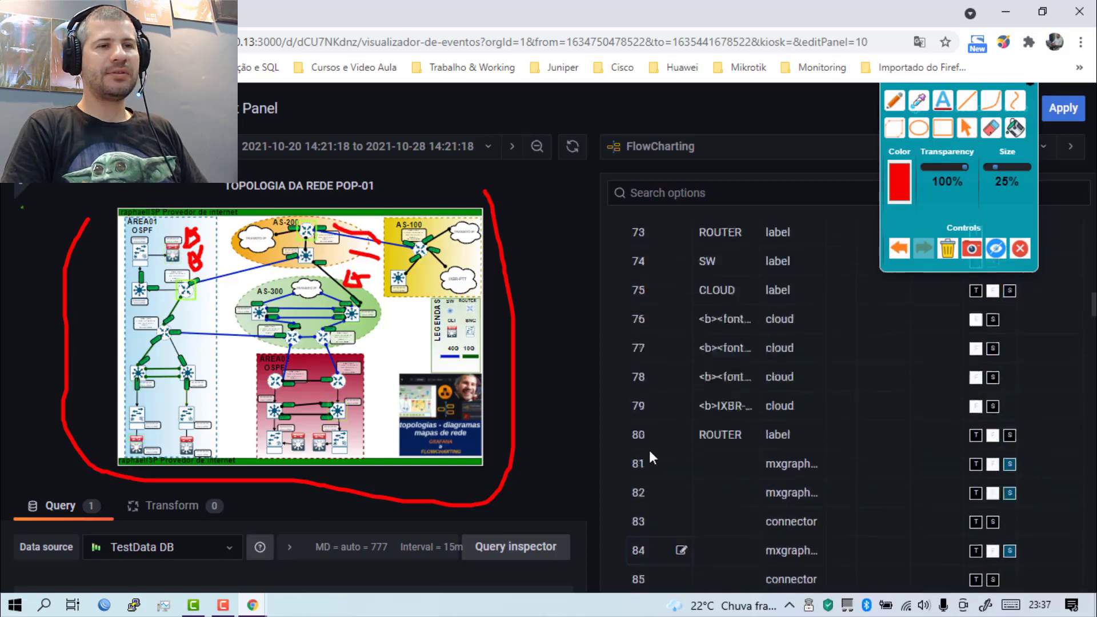
scroll(648, 450, up, 15)
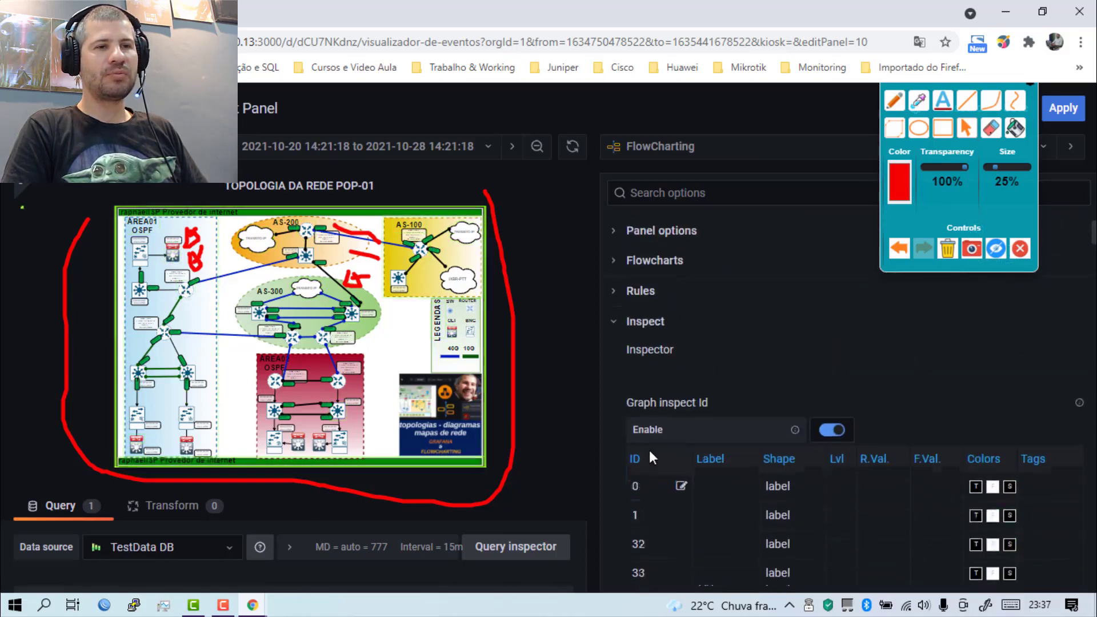
scroll(657, 434, down, 2)
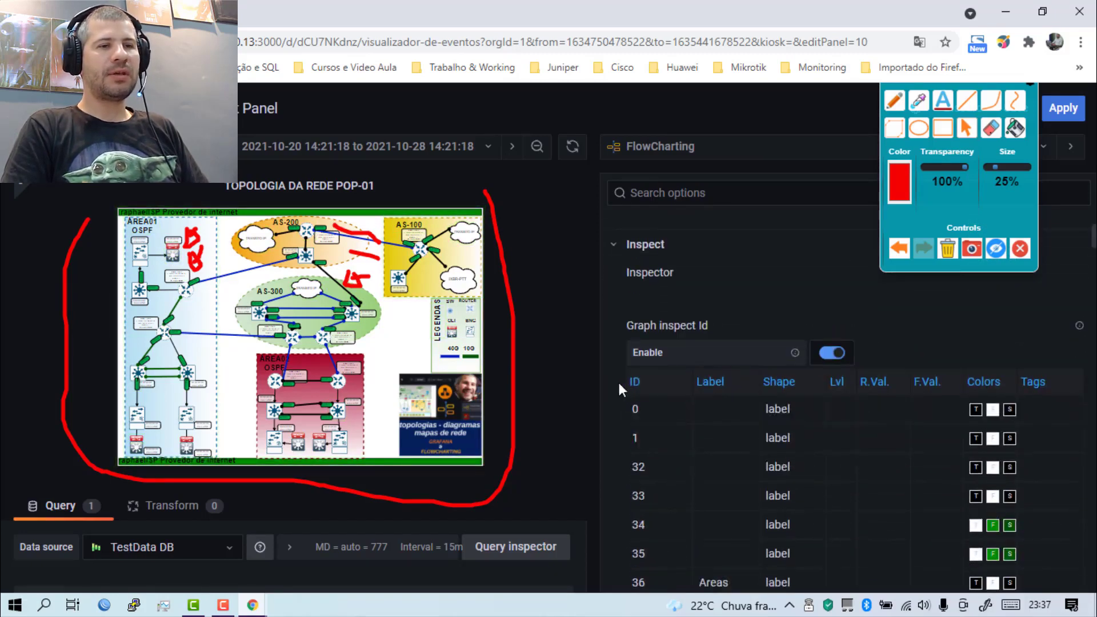
click(895, 107)
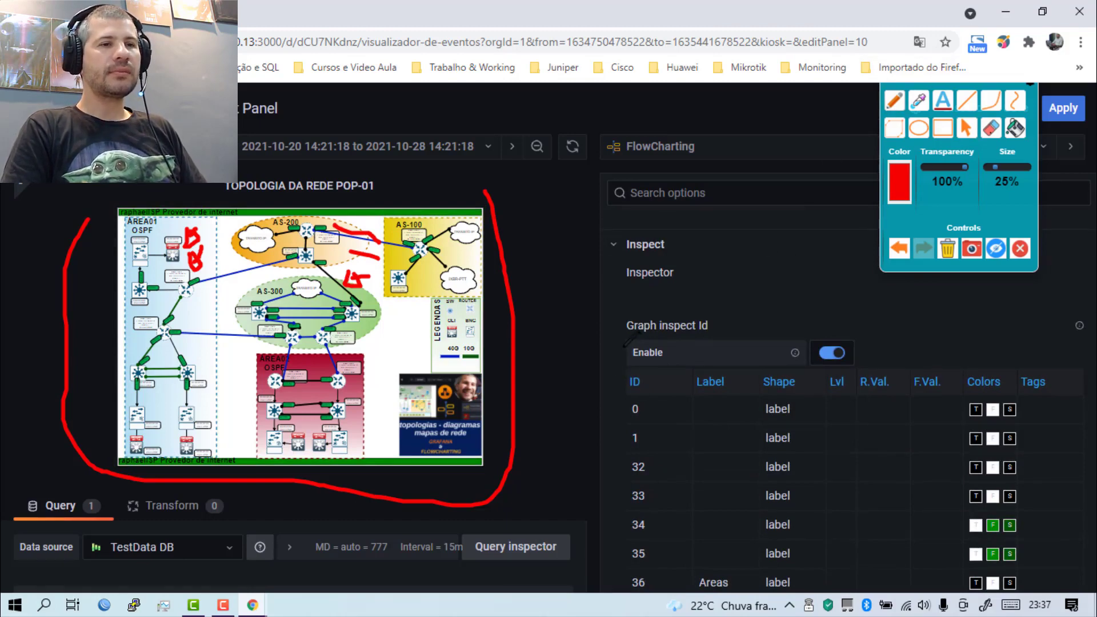
mouse_move(617, 364)
mouse_down()
mouse_move(636, 358)
mouse_move(666, 381)
mouse_move(610, 391)
mouse_move(603, 363)
mouse_up()
click(900, 191)
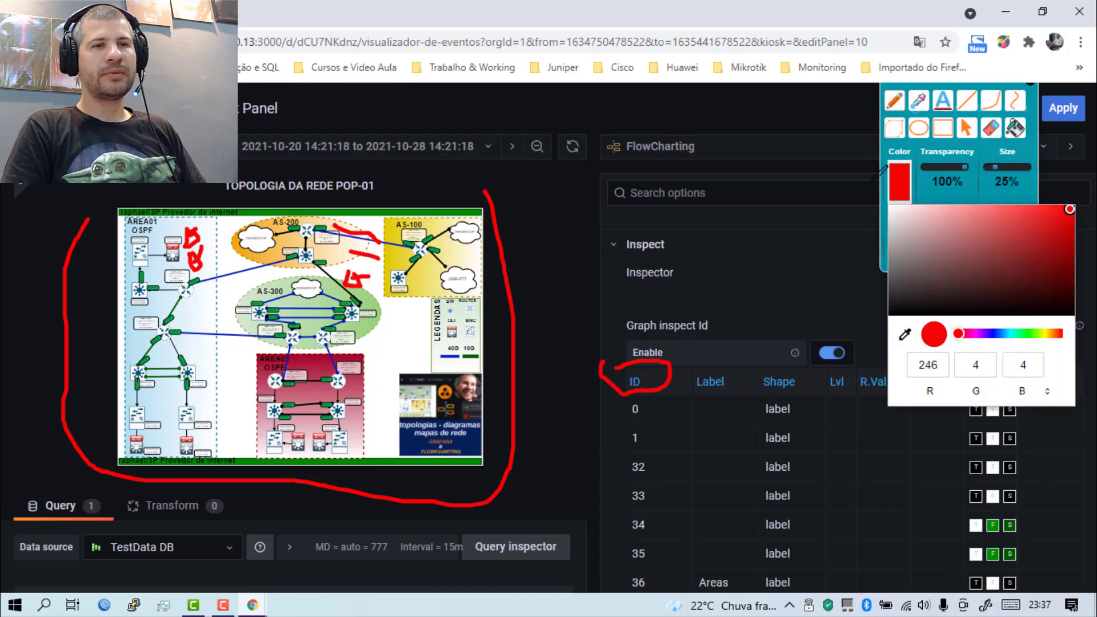
click(898, 186)
click(898, 186)
click(898, 185)
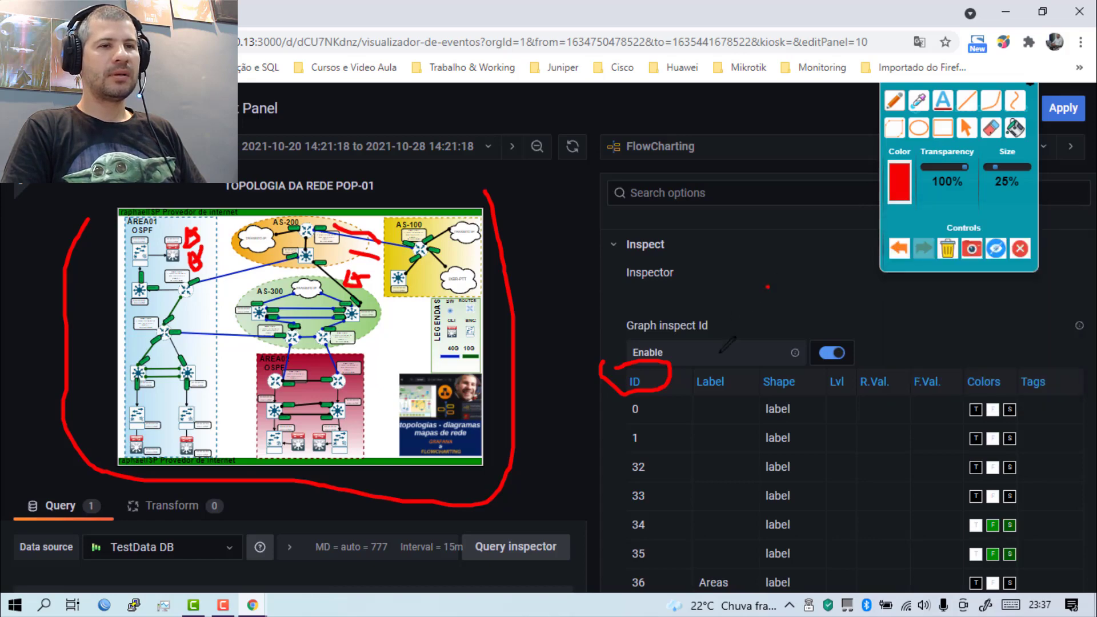
Outline the Label column header in red and mark the AS-300 and 40G labels in the topology as examples.
mouse_move(704, 388)
mouse_down()
mouse_move(692, 398)
mouse_move(752, 393)
mouse_move(707, 372)
mouse_up()
drag(250, 292, 283, 286)
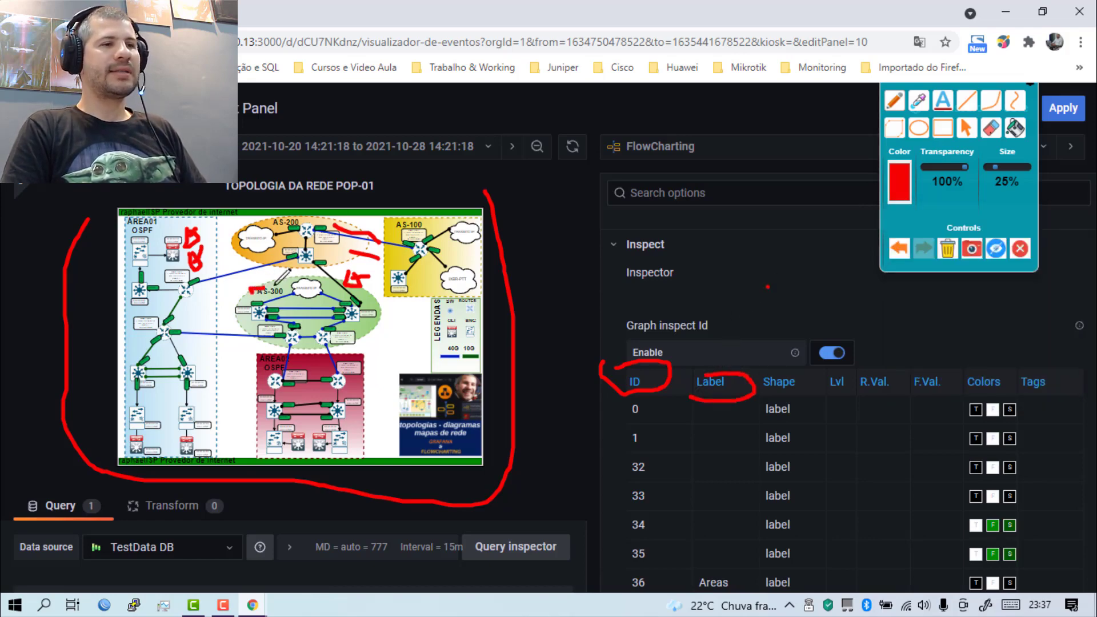
drag(442, 341, 434, 345)
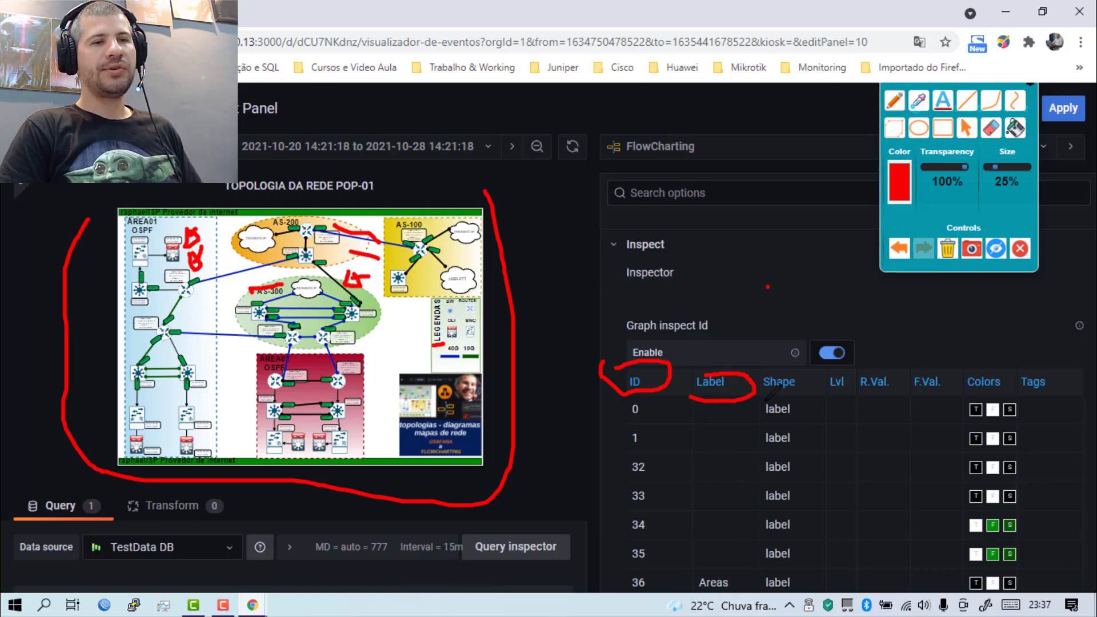
Mark the Shape column header in red and outline the T, F and S color boxes of element 0.
mouse_move(761, 401)
mouse_down()
mouse_move(791, 397)
mouse_move(806, 380)
mouse_move(797, 377)
mouse_up()
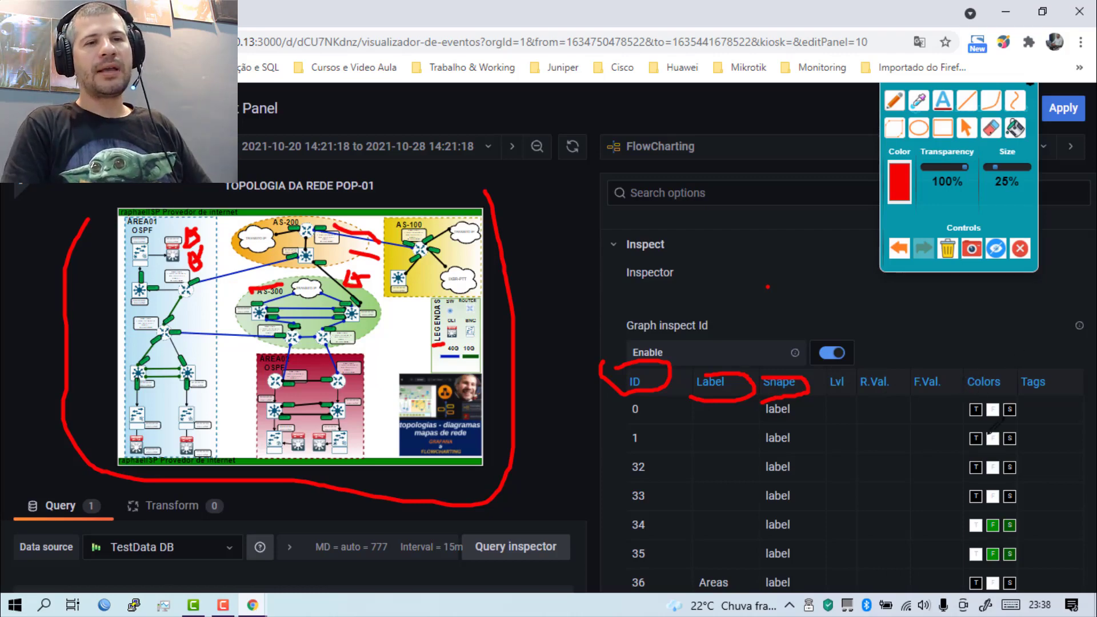
mouse_move(966, 425)
mouse_down()
mouse_move(1021, 424)
mouse_move(1027, 407)
mouse_move(988, 399)
mouse_up()
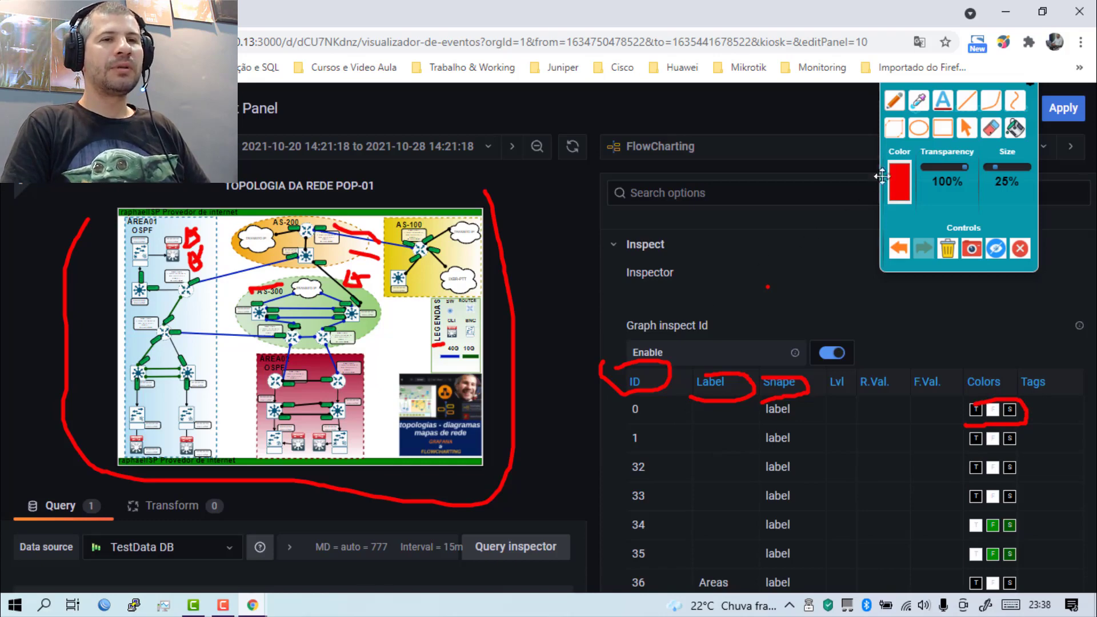
Examine the Lvl column of the Graph inspect Id table and check it against the elements down to ID 75.
click(966, 127)
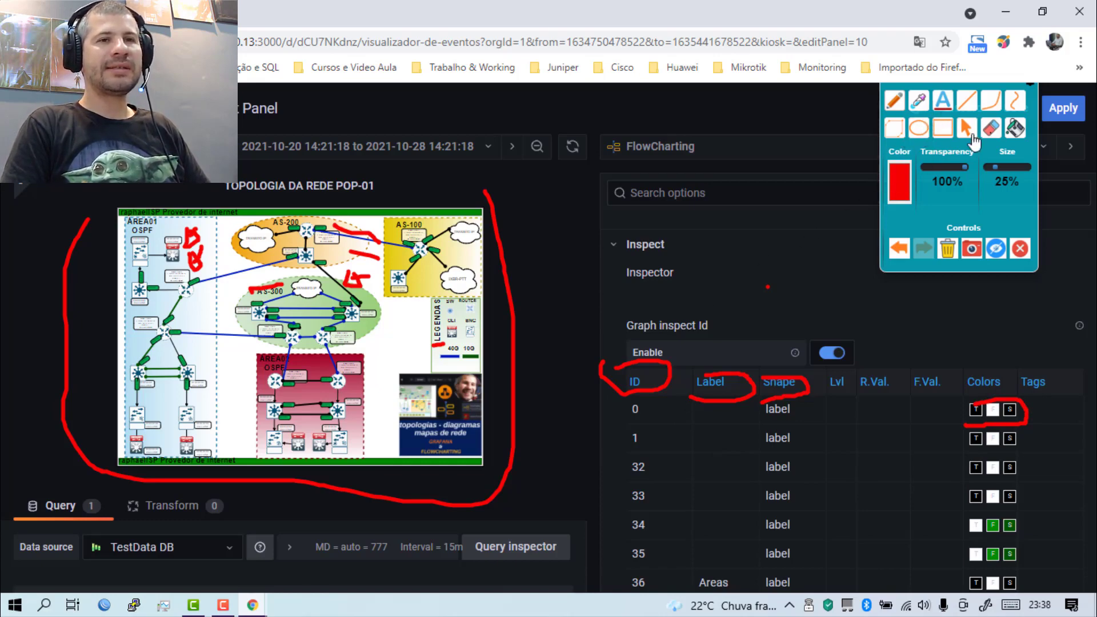
scroll(822, 474, down, 4)
scroll(825, 487, down, 11)
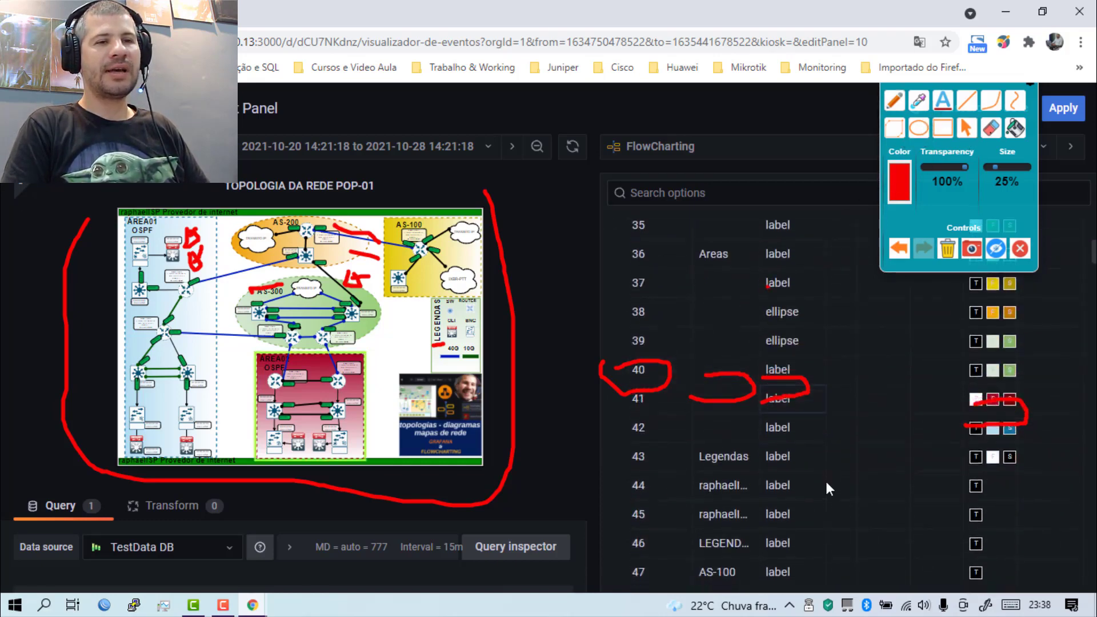
scroll(830, 484, up, 5)
scroll(827, 477, up, 10)
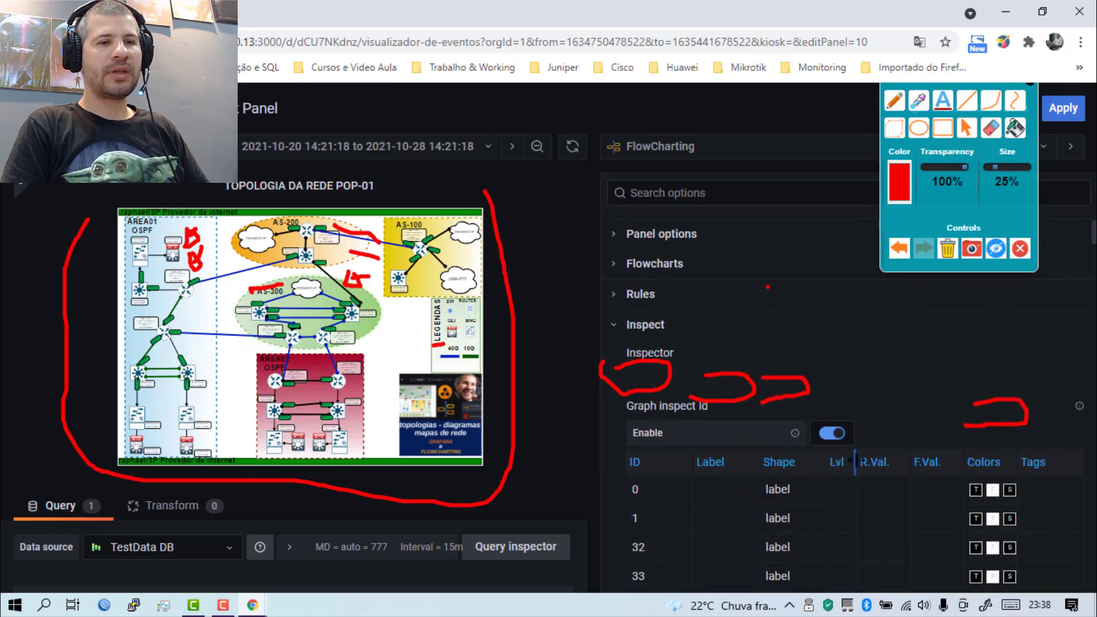
mouse_move(855, 462)
mouse_down()
mouse_move(876, 464)
mouse_move(849, 460)
mouse_up()
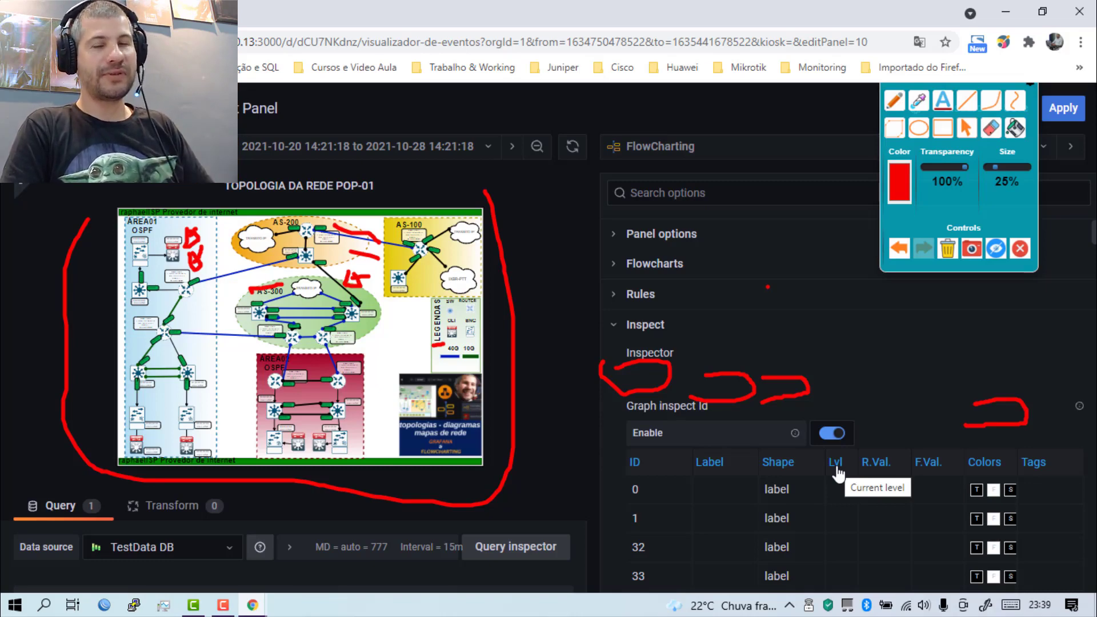
scroll(842, 512, down, 10)
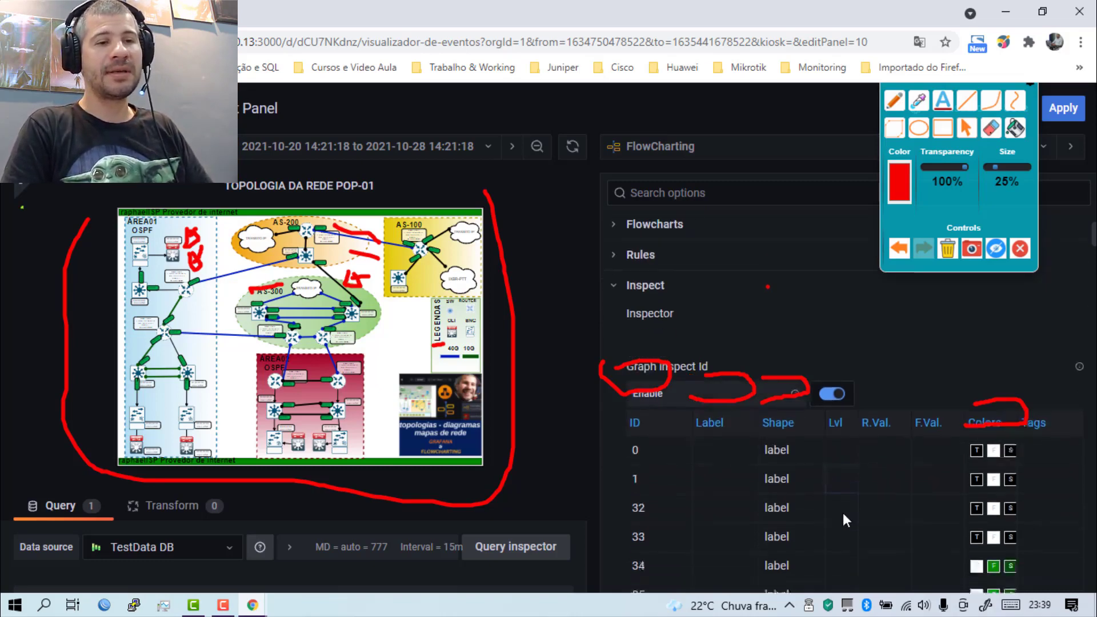
scroll(842, 512, down, 5)
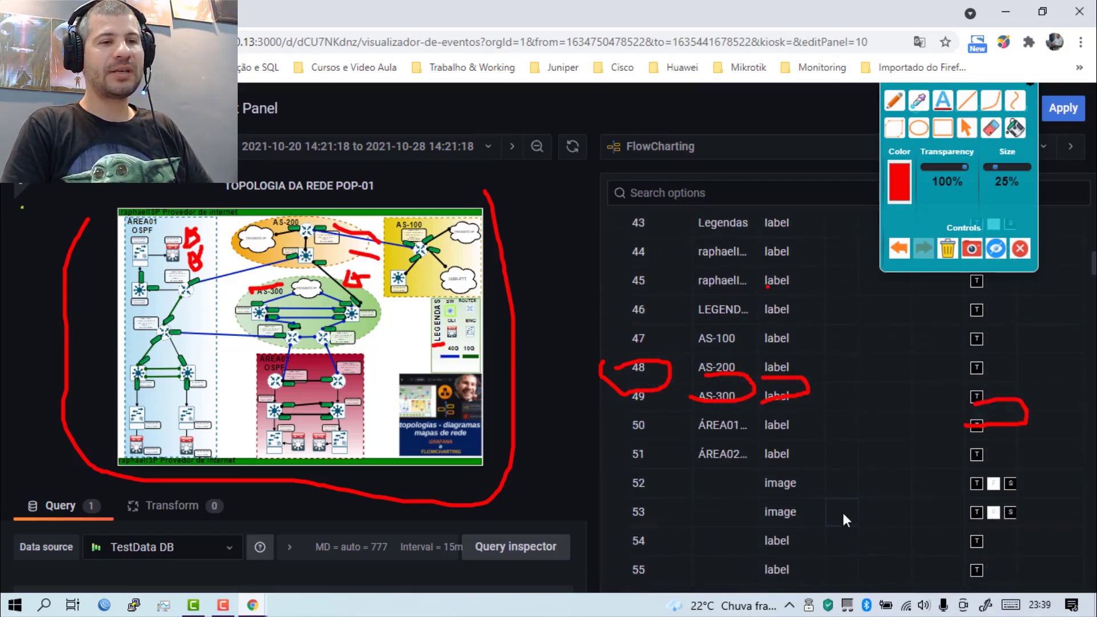
scroll(842, 512, down, 2)
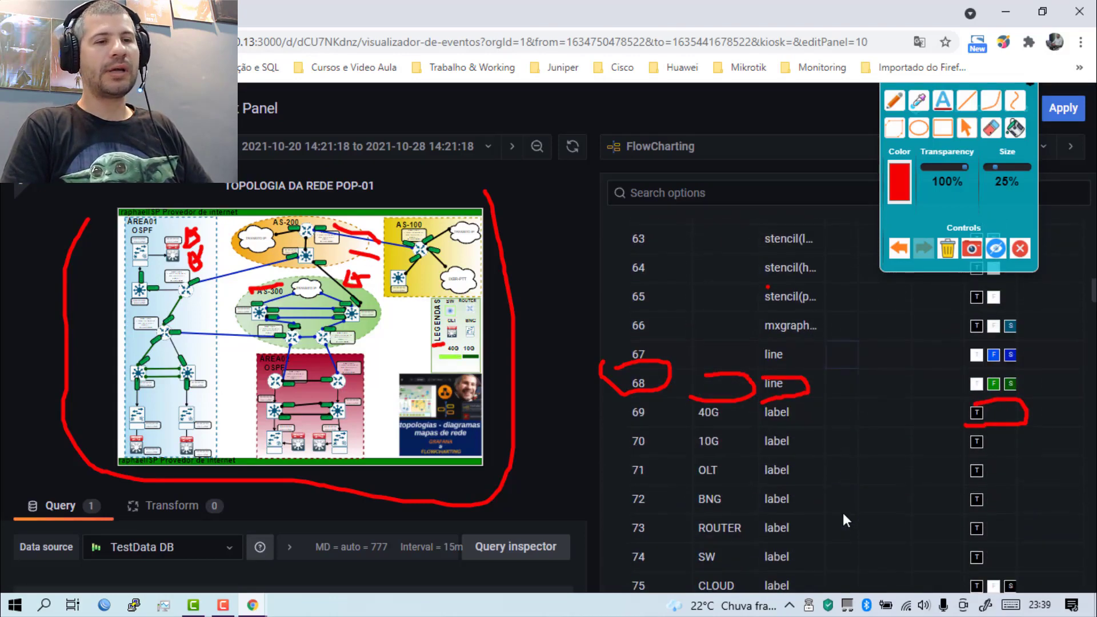
Clear all red annotations drawn over the topology and the Graph inspect Id table.
click(947, 247)
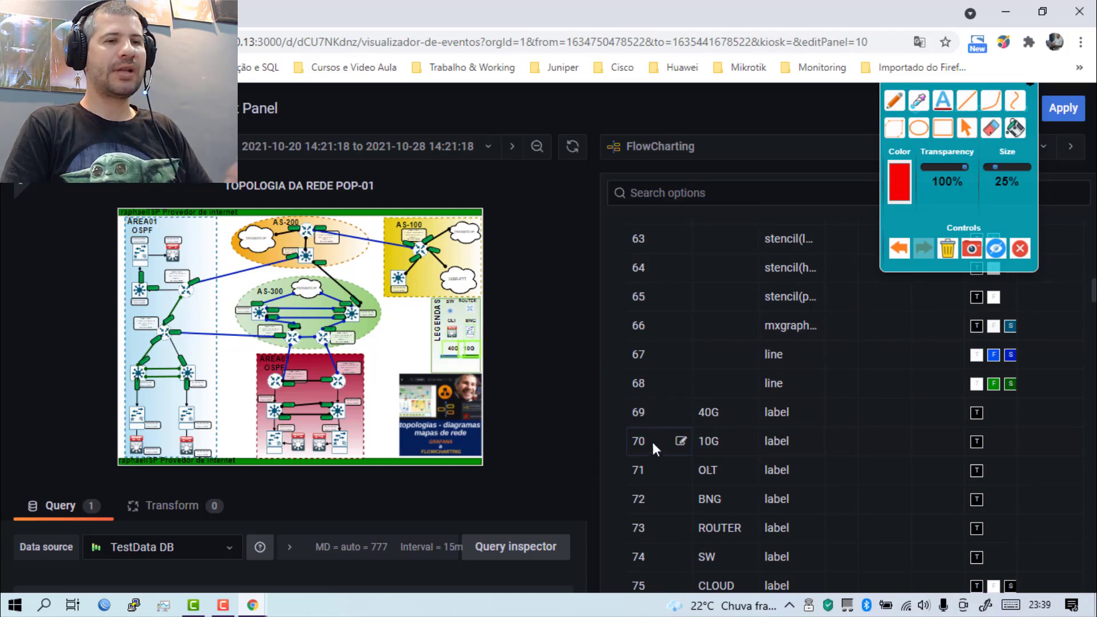
scroll(647, 417, up, 3)
scroll(649, 415, up, 10)
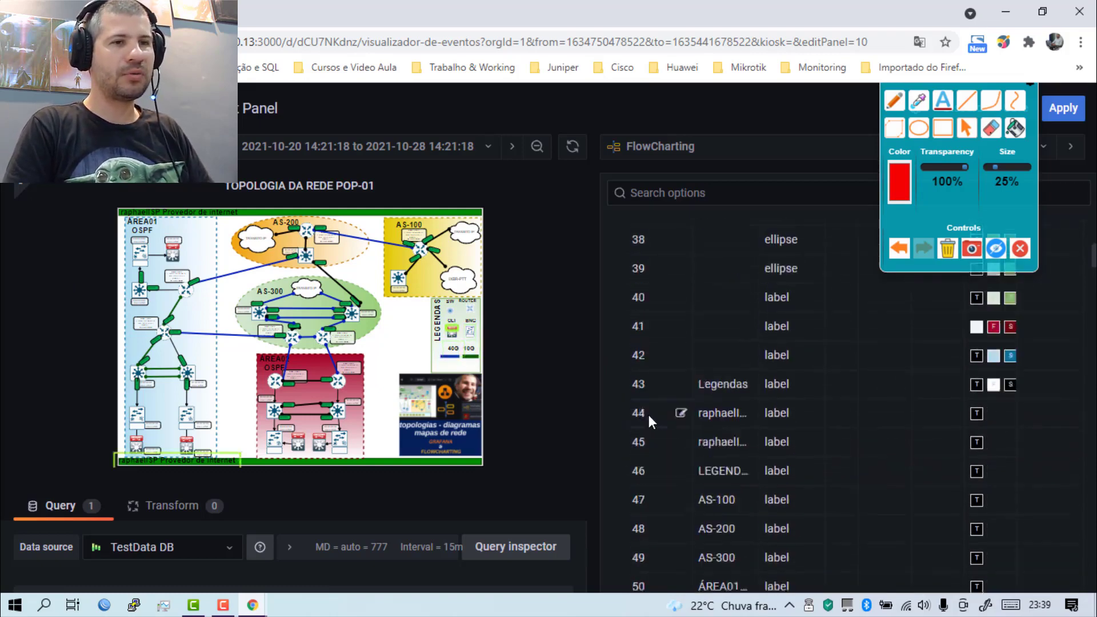
scroll(656, 484, down, 2)
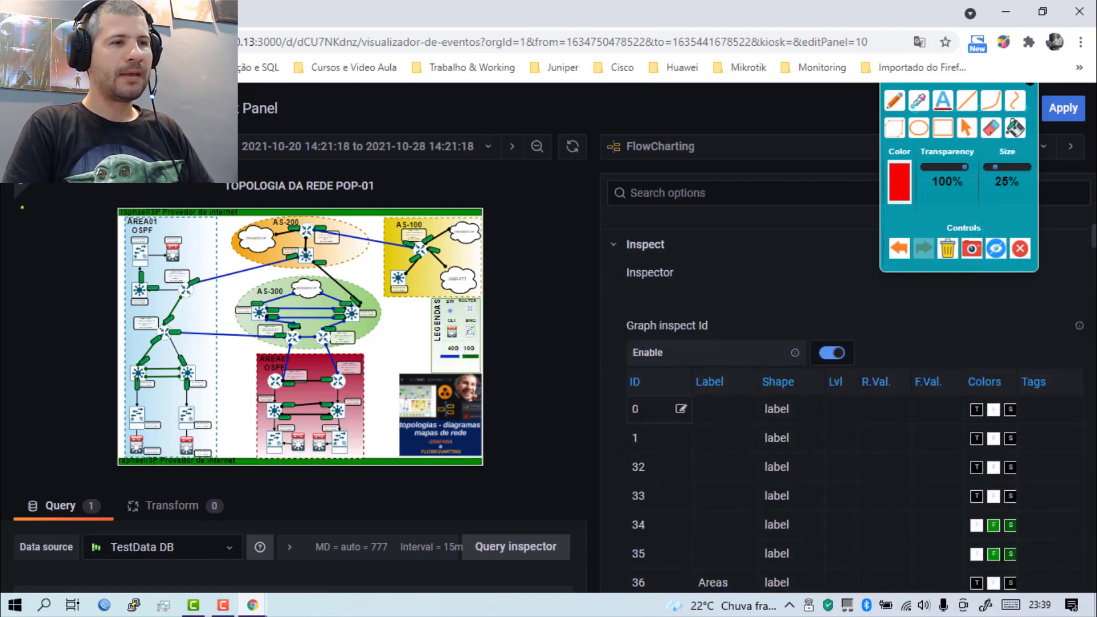
Change the ID of element 33, the frame around the whole topology, to Background.
click(682, 497)
drag(653, 497, 601, 493)
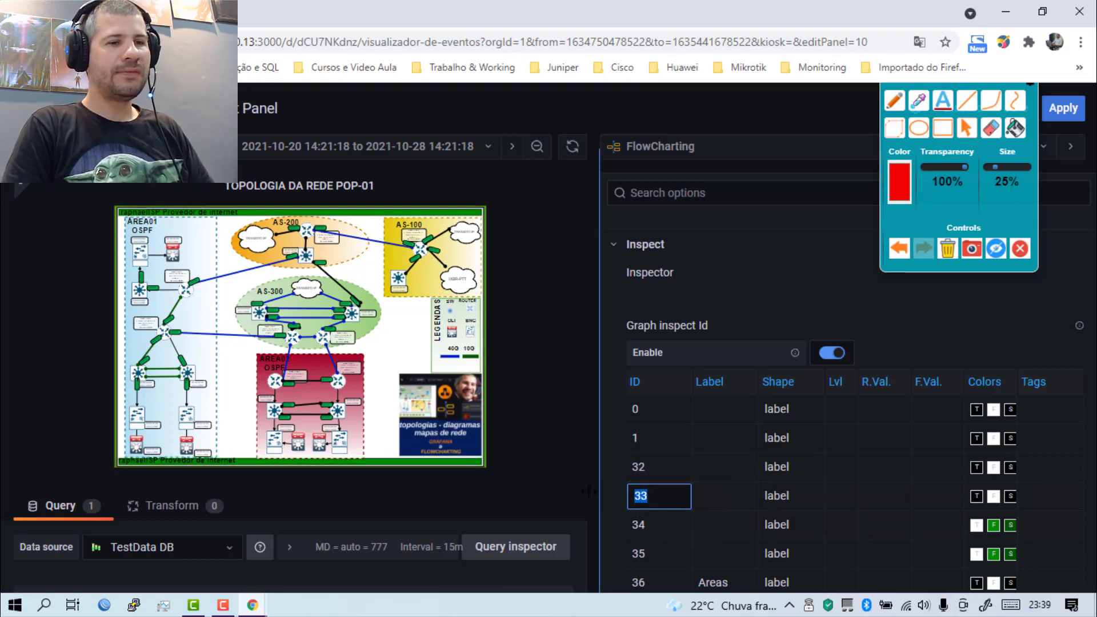
text(Ba)
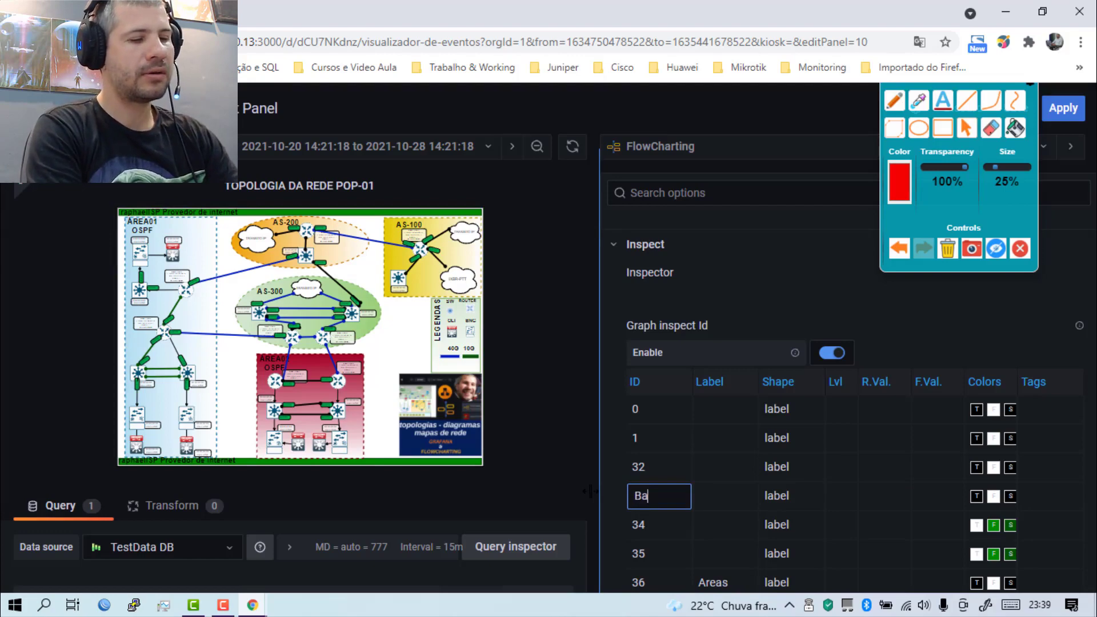
text(ckground)
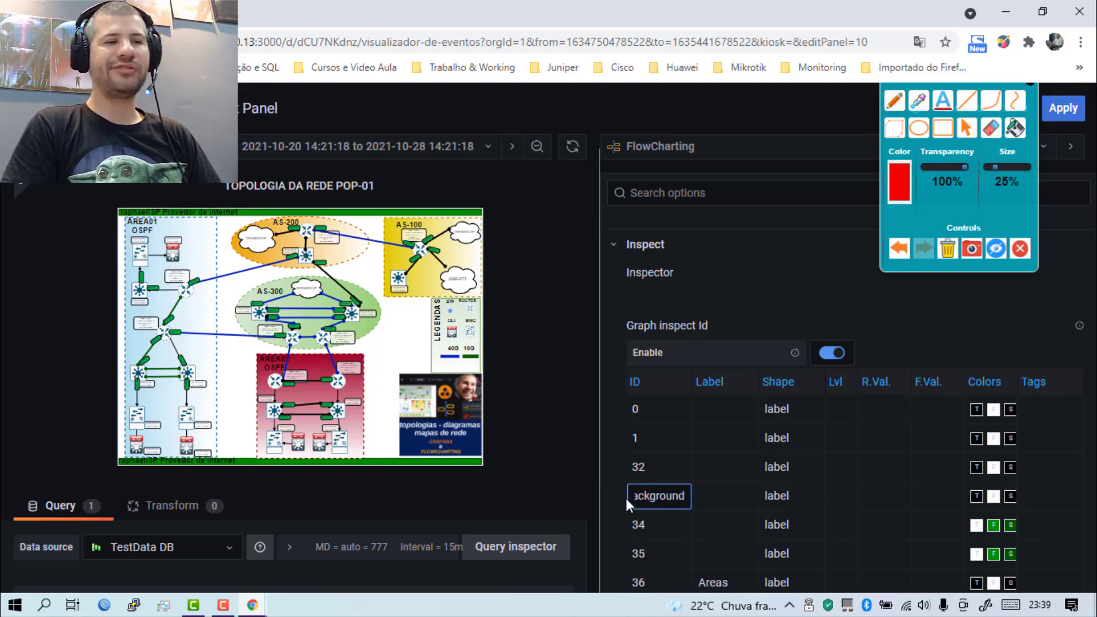
key(Return)
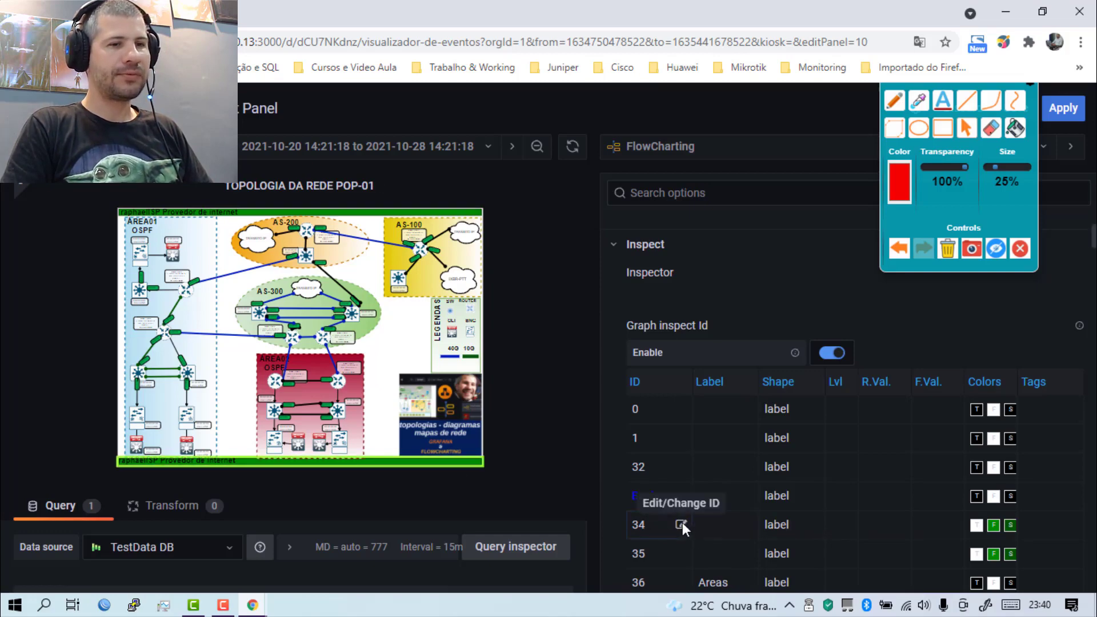
Change the ID of element 34 to Rodape and the ID of element 35 to cabecalho.
click(680, 524)
text(Rodape)
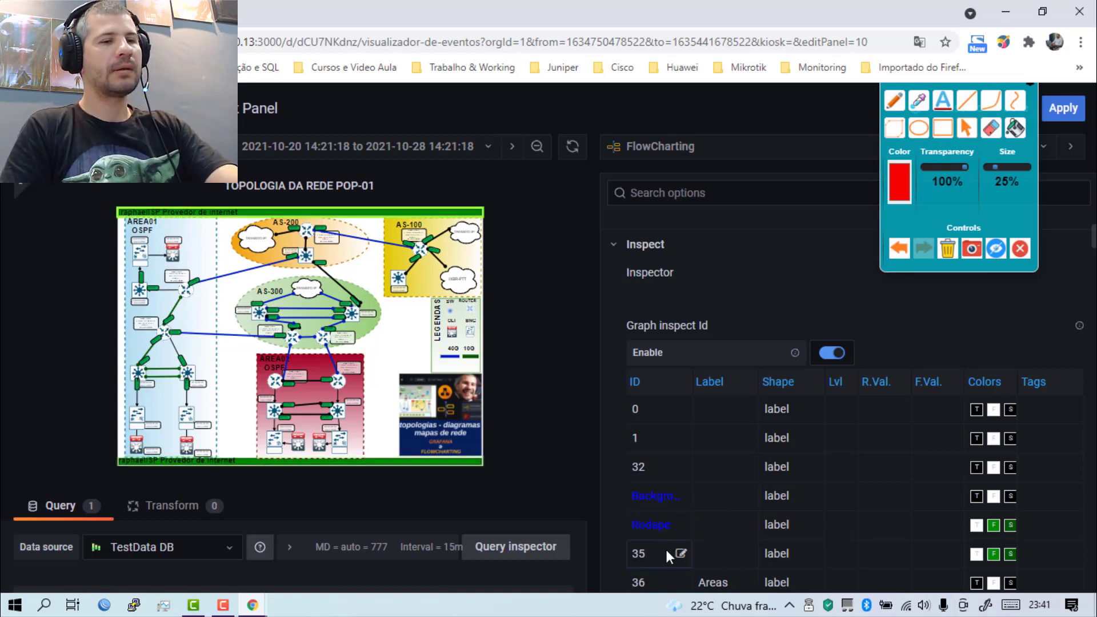
click(679, 553)
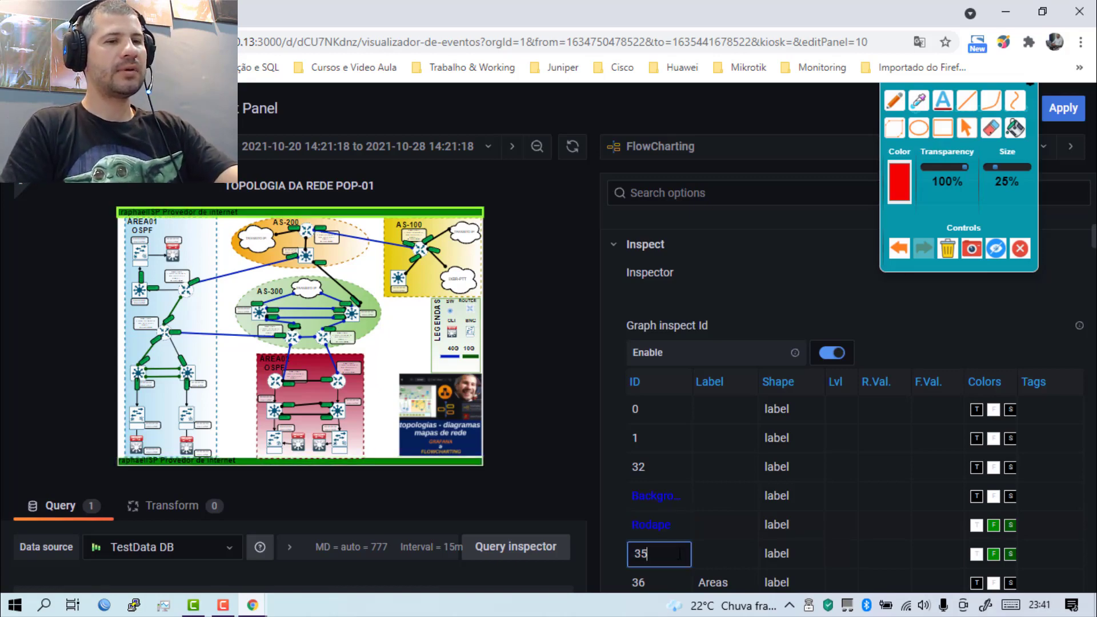
text(cabe)
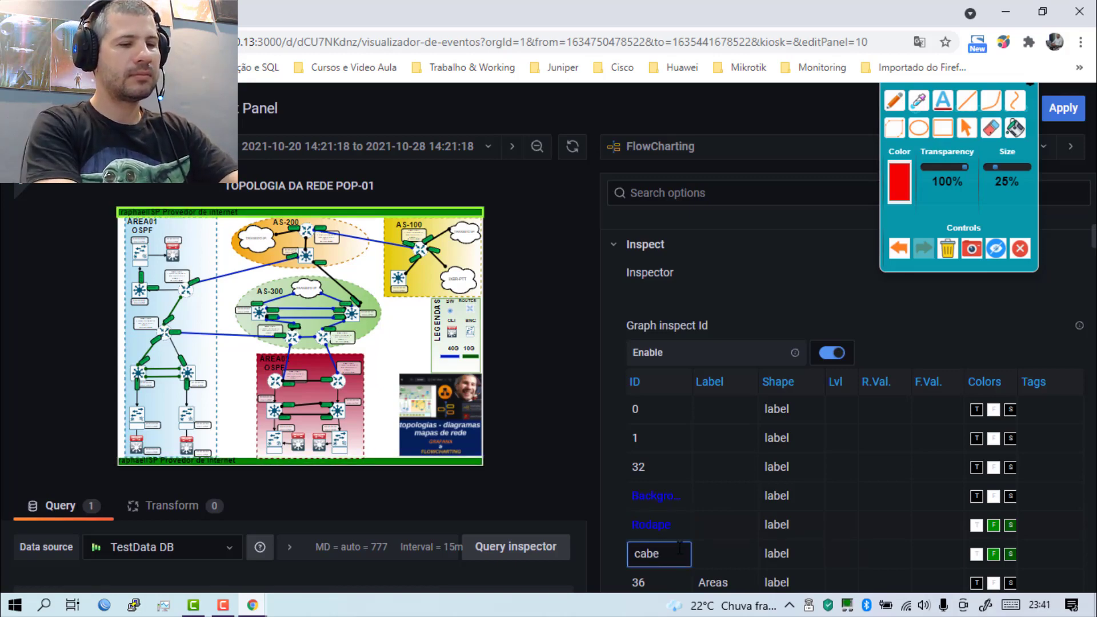
text(calho)
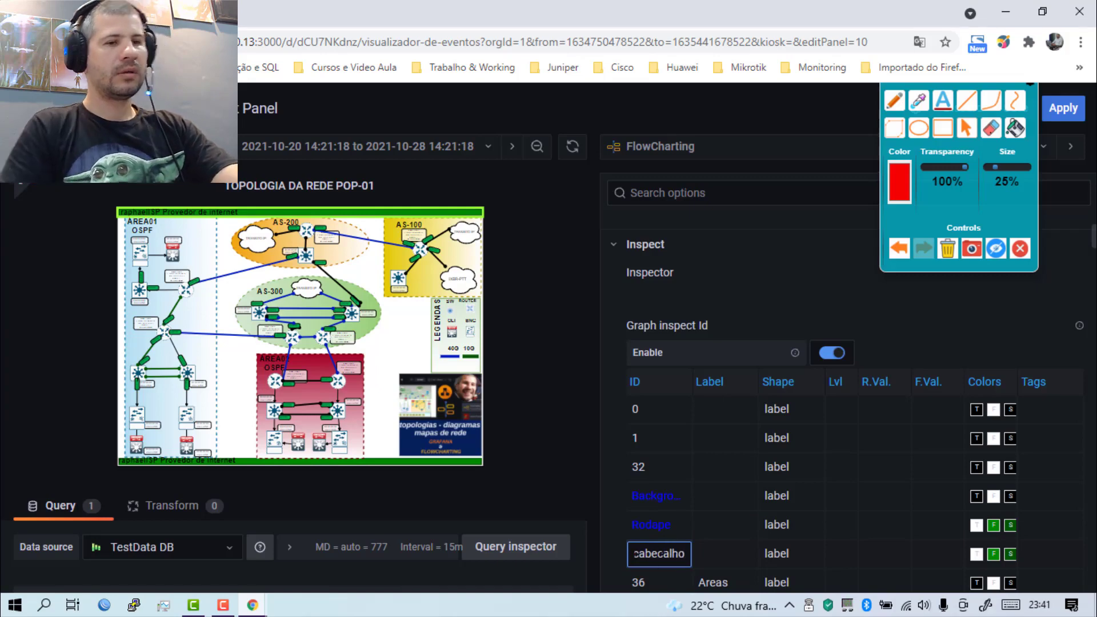
key(Return)
Change the ID of element 37, the yellow AS-100 area, to Area-AS100.
scroll(716, 540, down, 3)
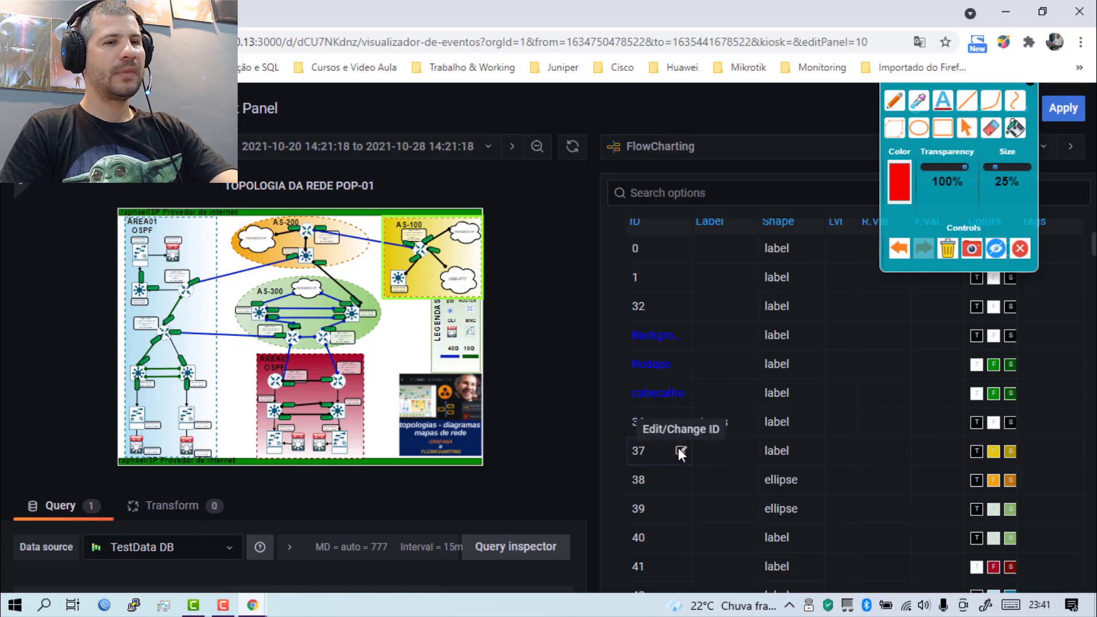
click(680, 451)
key(ctrl+a)
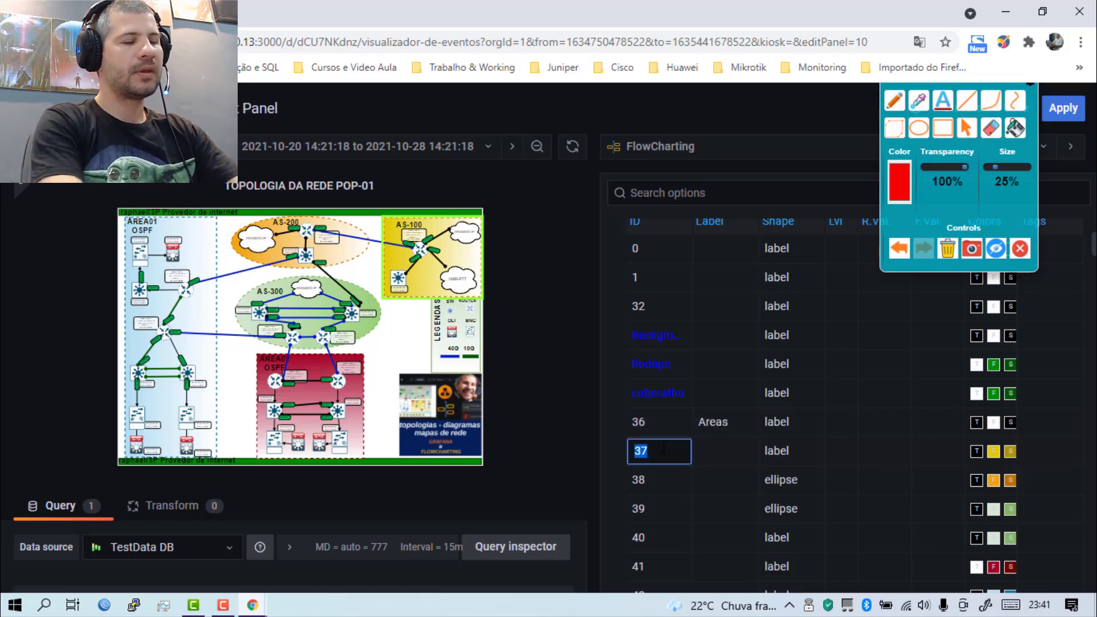
text(Area)
text(-AS100)
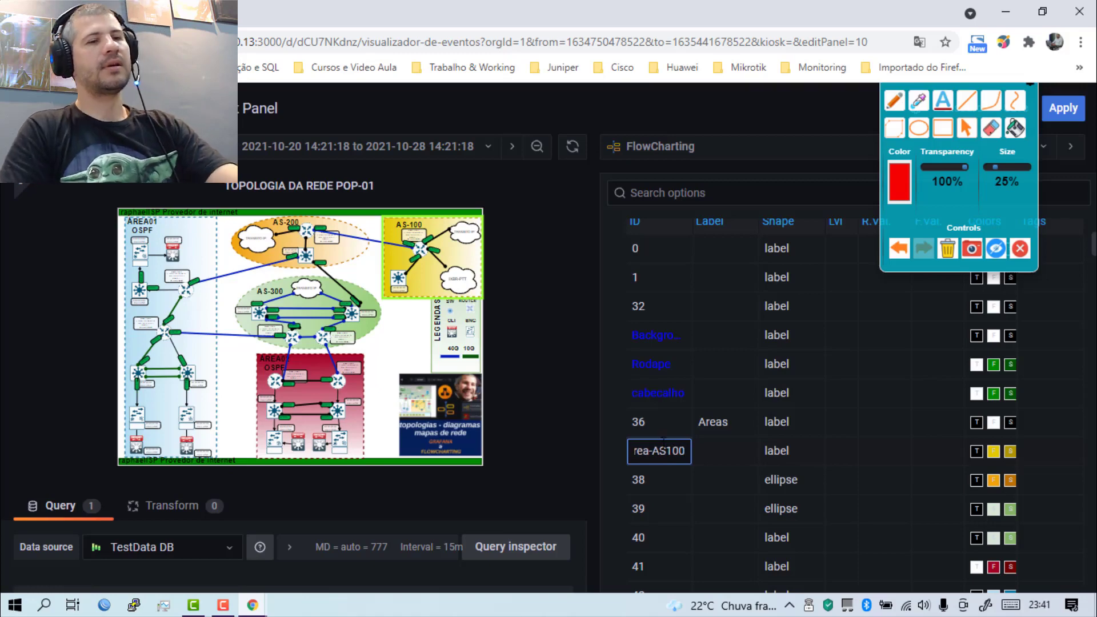
click(730, 438)
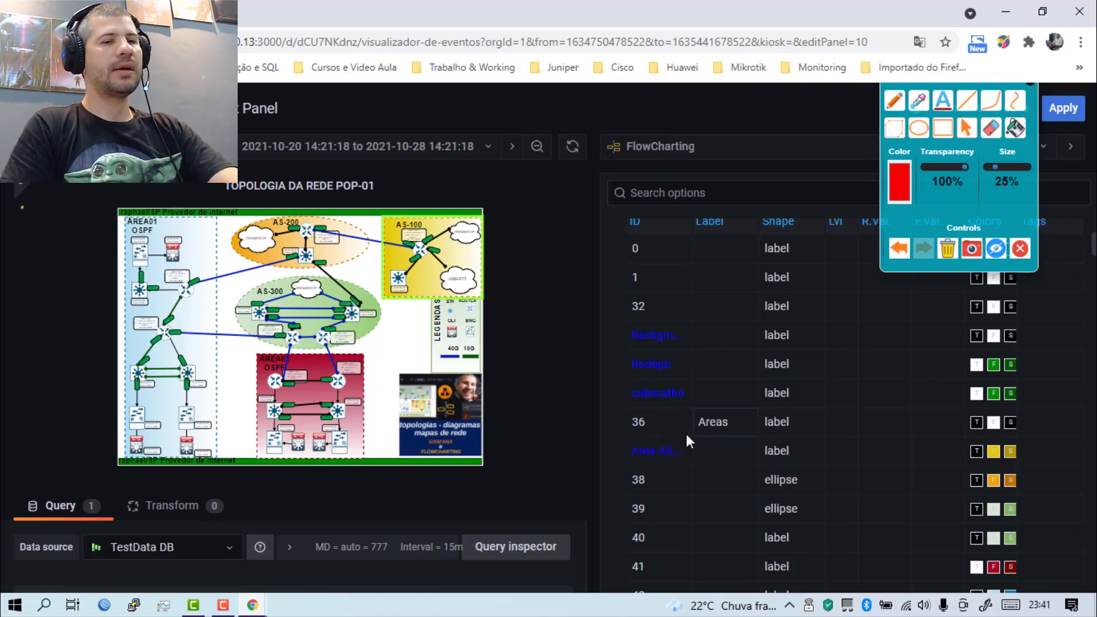
Change the ID of element 38, the orange AS-200 ellipse, to Area-AS200.
click(652, 479)
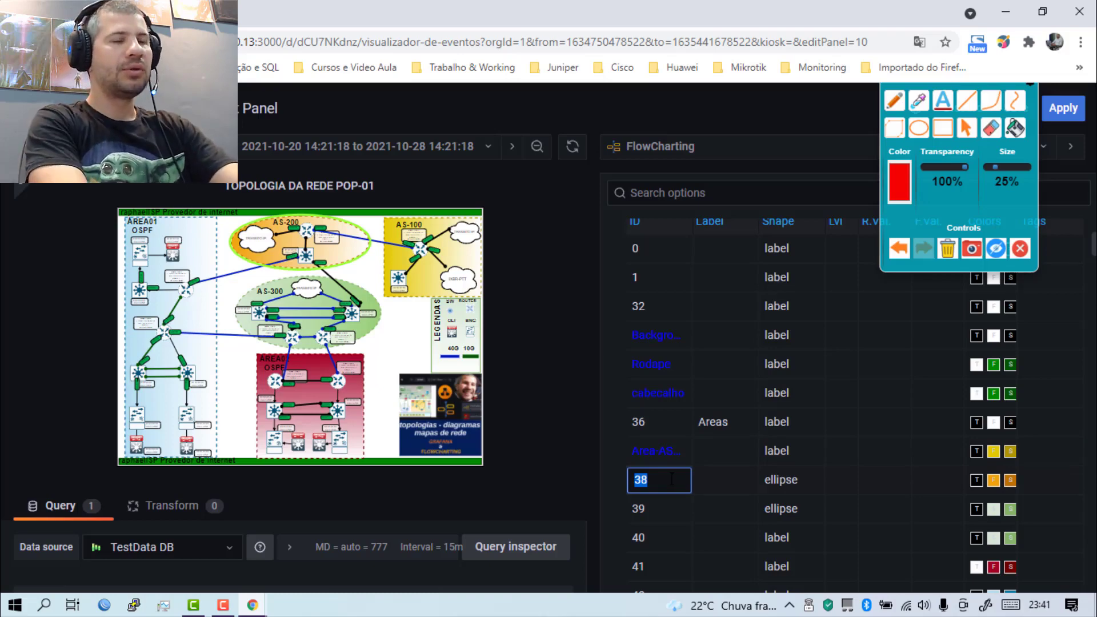
text(A)
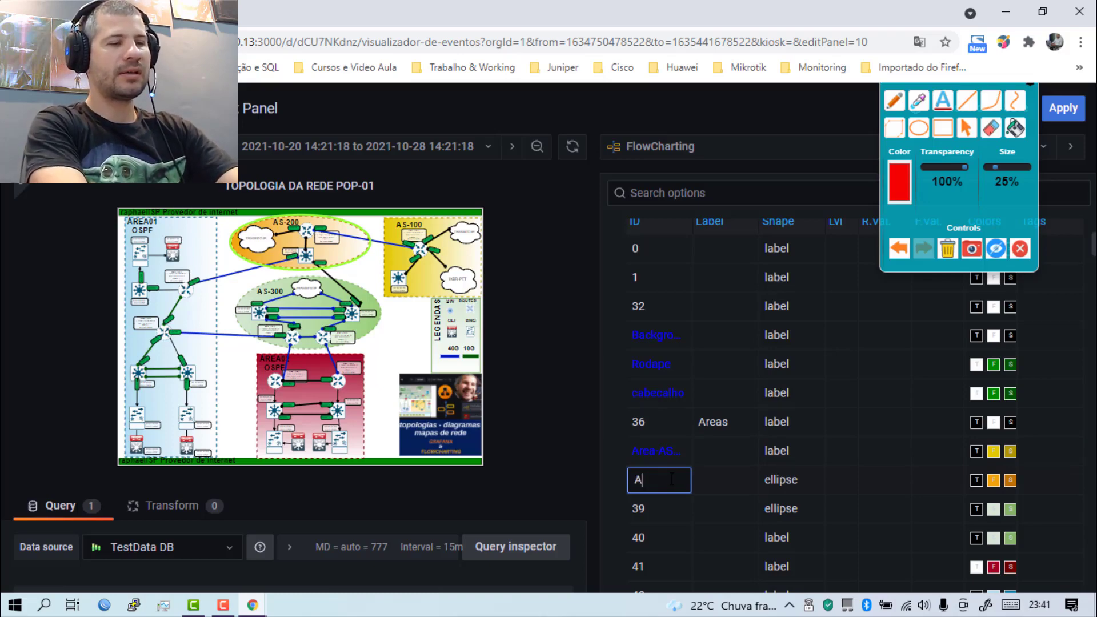
text(rea-AS200)
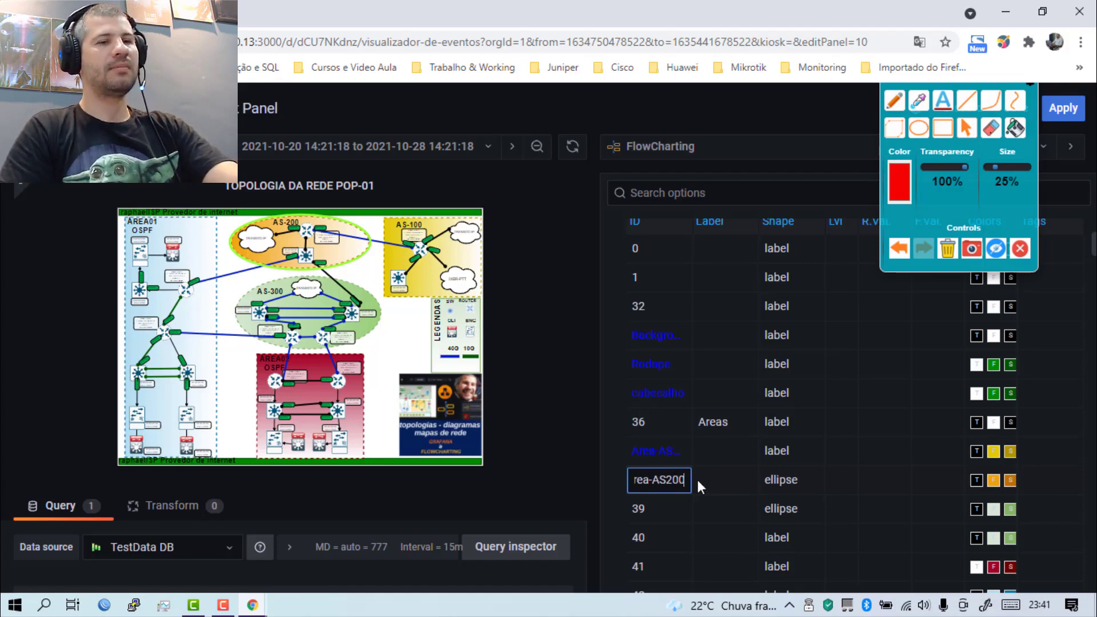
key(Return)
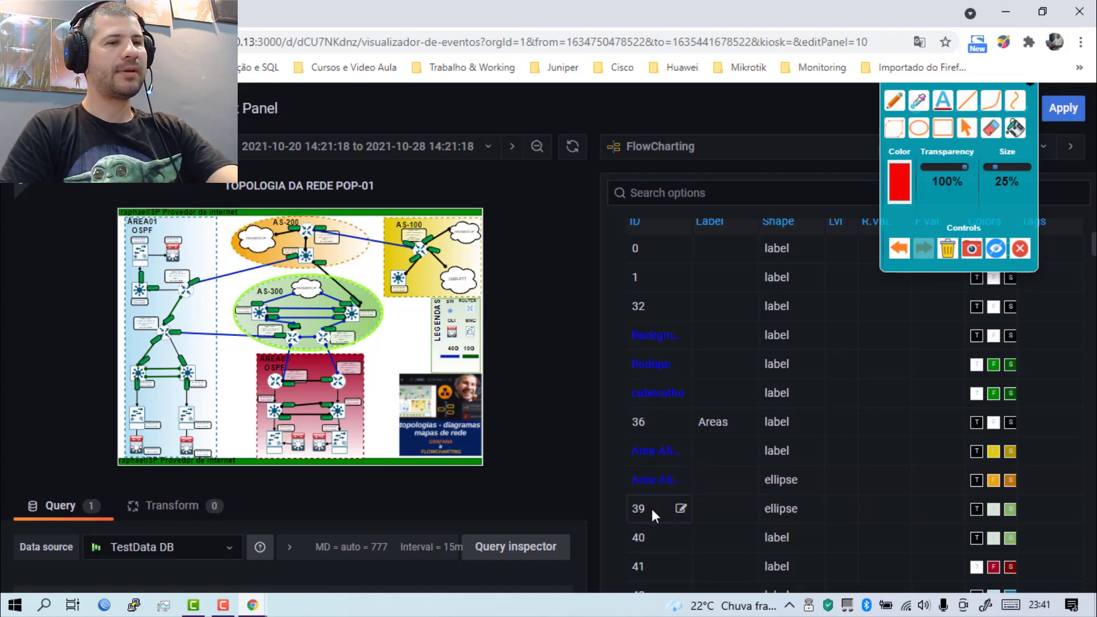
Change the ID of element 39, the green AS-300 ellipse, to Area-AS300.
click(651, 508)
double_click(652, 509)
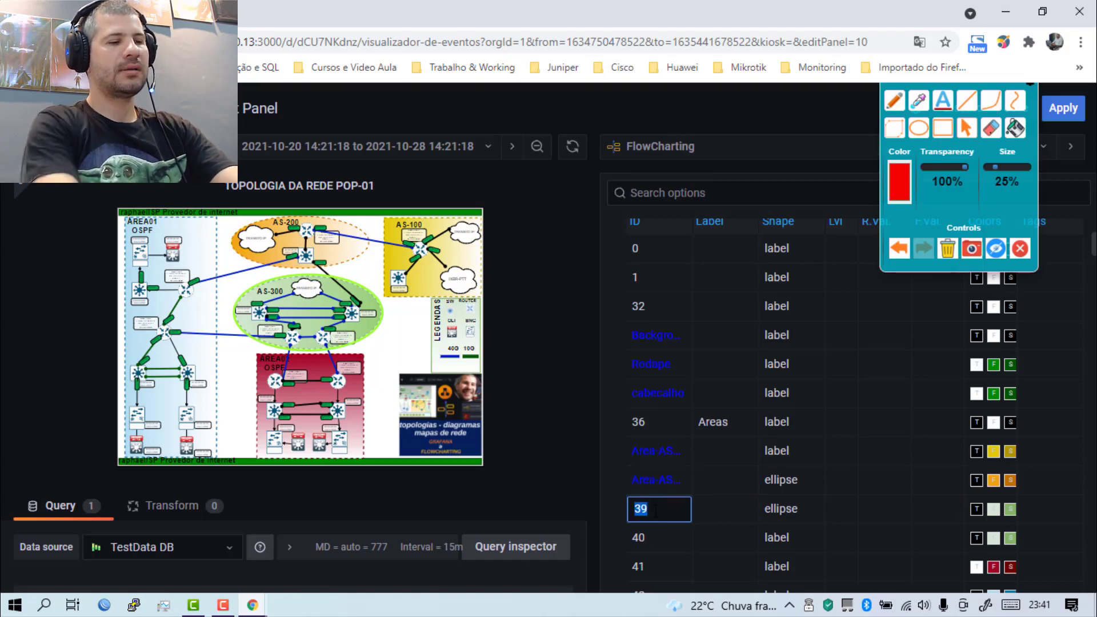
text(Area)
text(-AS300)
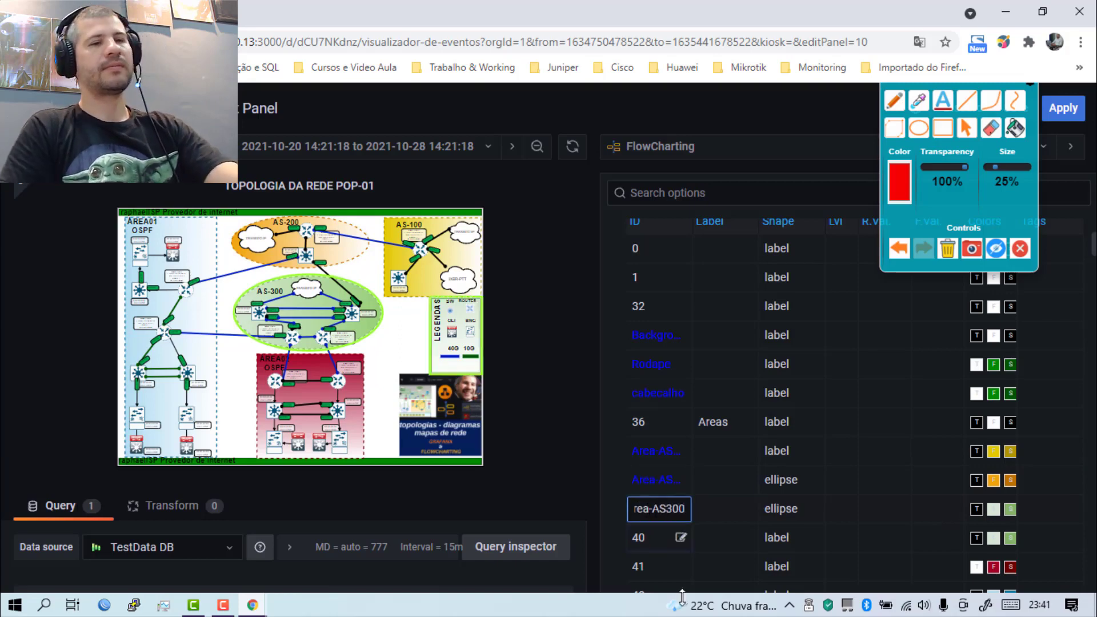
click(717, 509)
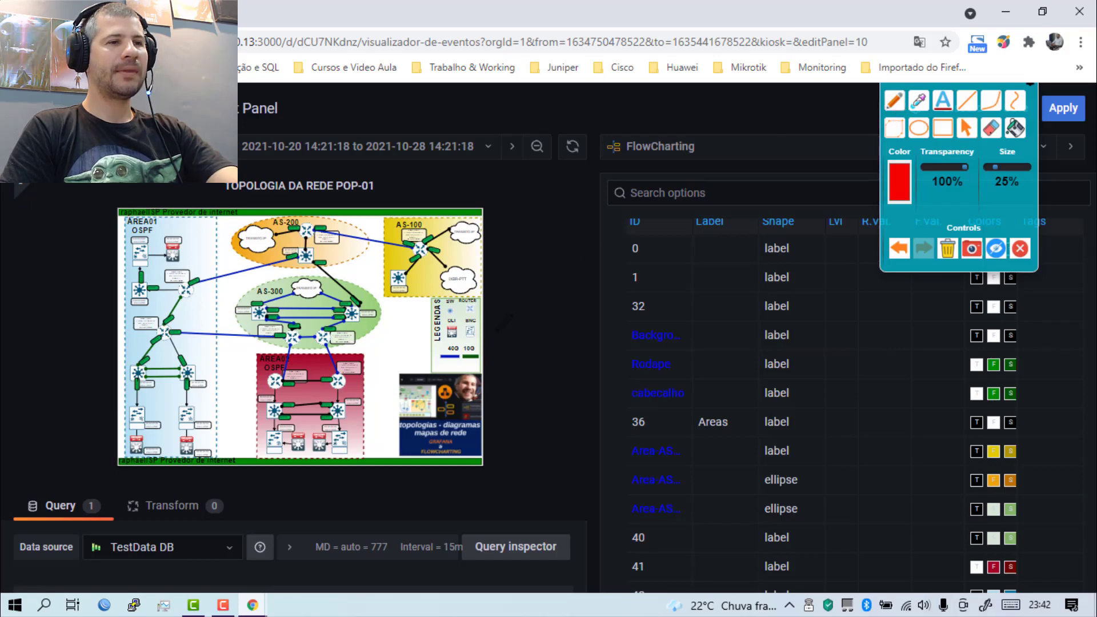
Circle the topology's legend box in red and change the ID of its element 40 to Legendas.
mouse_move(472, 287)
mouse_down()
mouse_move(500, 289)
mouse_move(502, 370)
mouse_move(443, 382)
mouse_move(396, 337)
mouse_move(421, 288)
mouse_up()
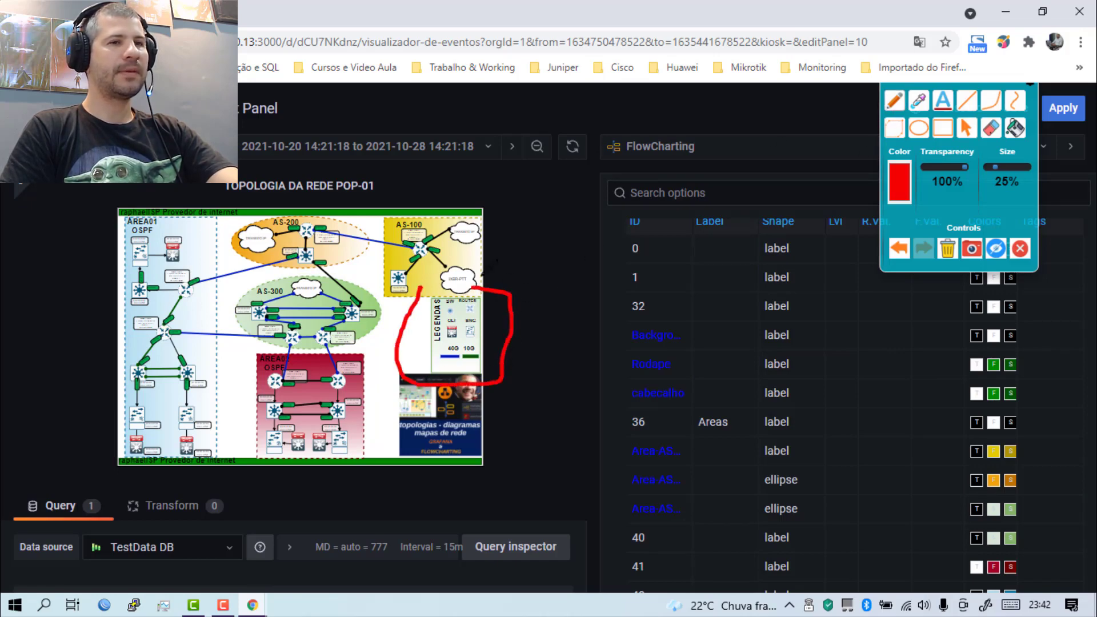
click(967, 131)
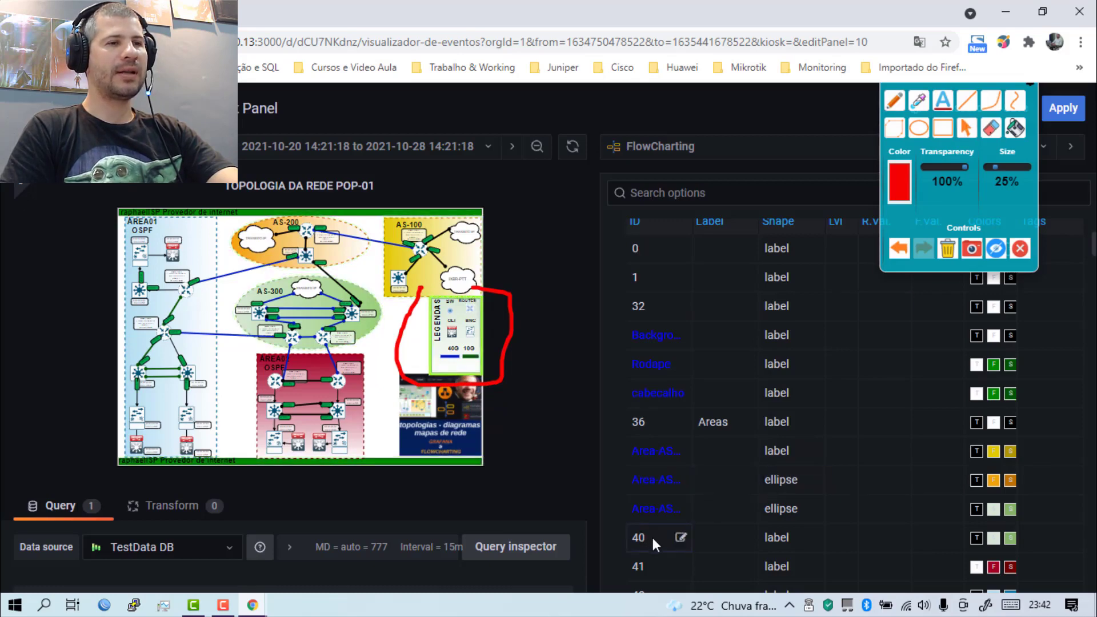
click(681, 537)
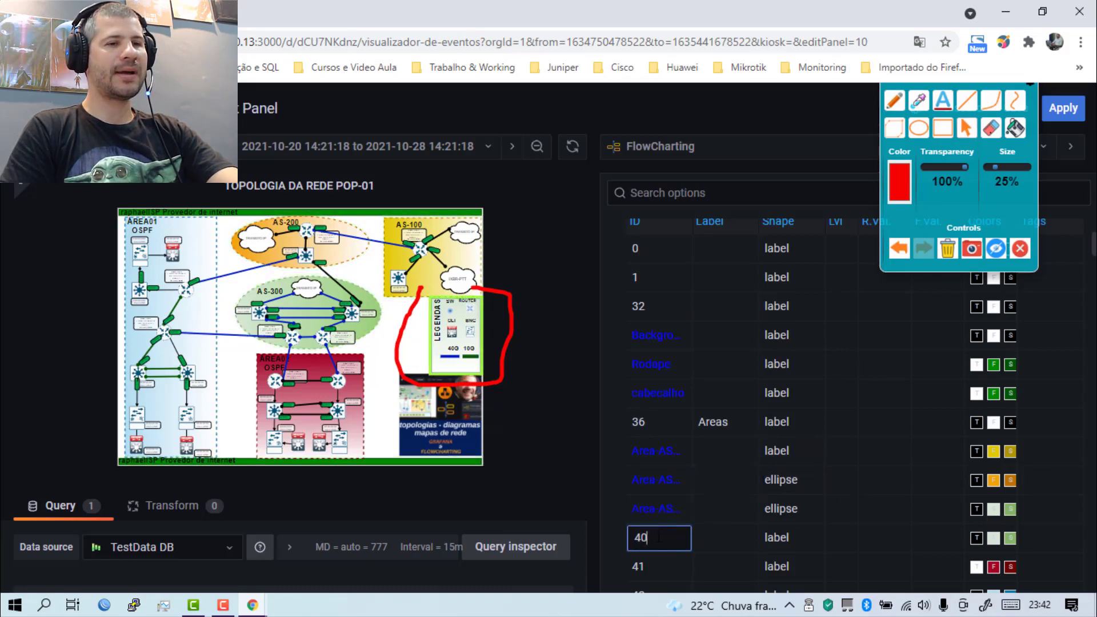
text(Legendas)
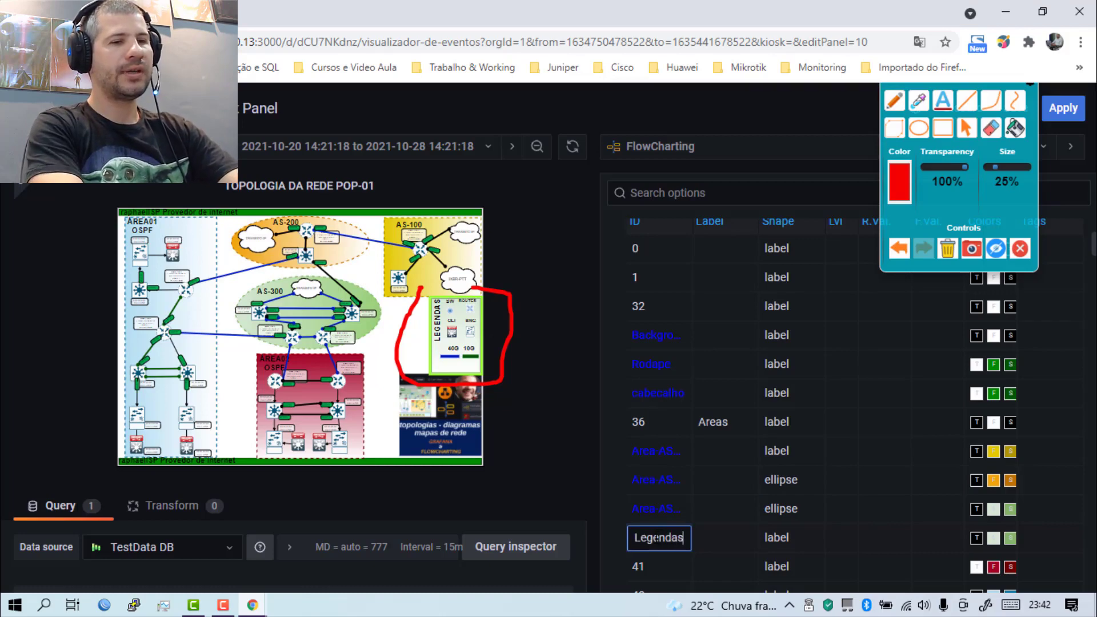
click(750, 536)
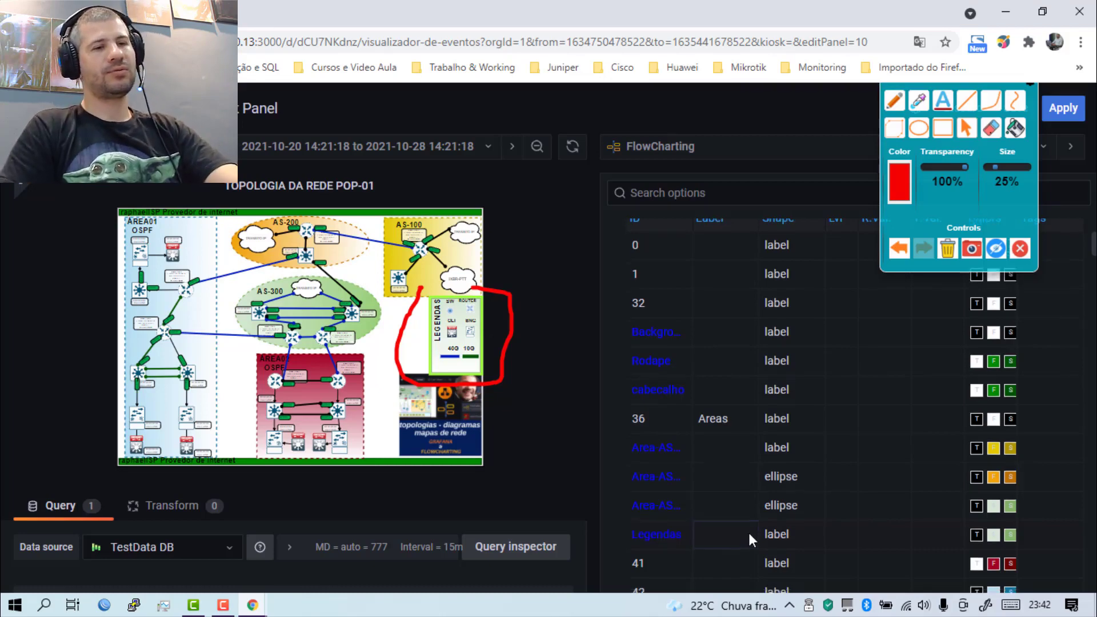
scroll(748, 530, down, 2)
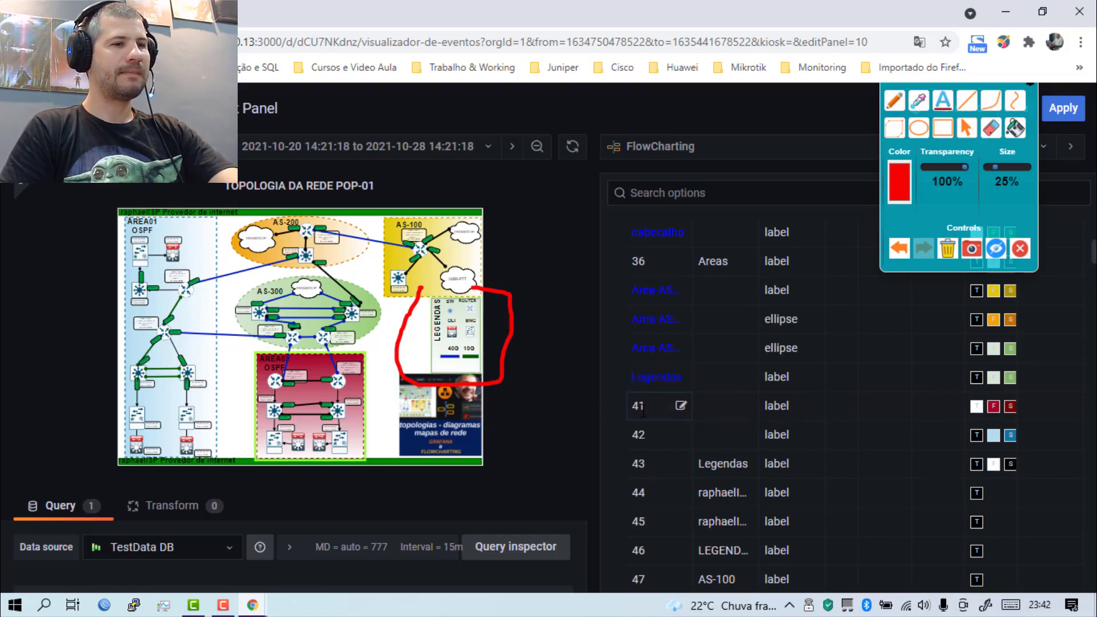
Change the ID of element 41, the dark red OSPF area, to Area-OSPF-2.
click(681, 406)
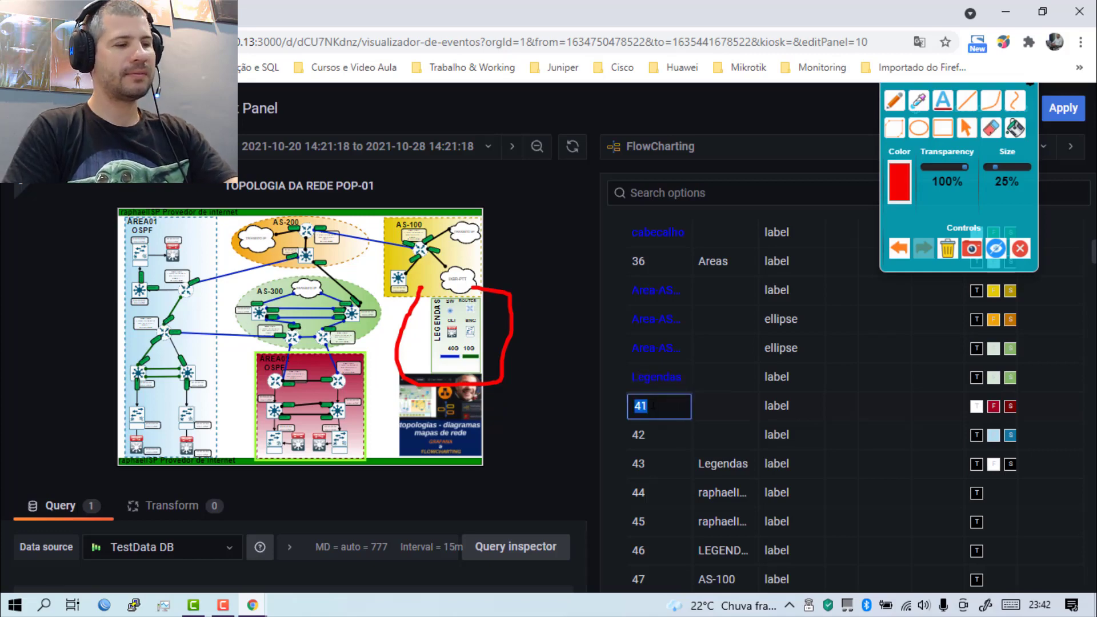
text(Area)
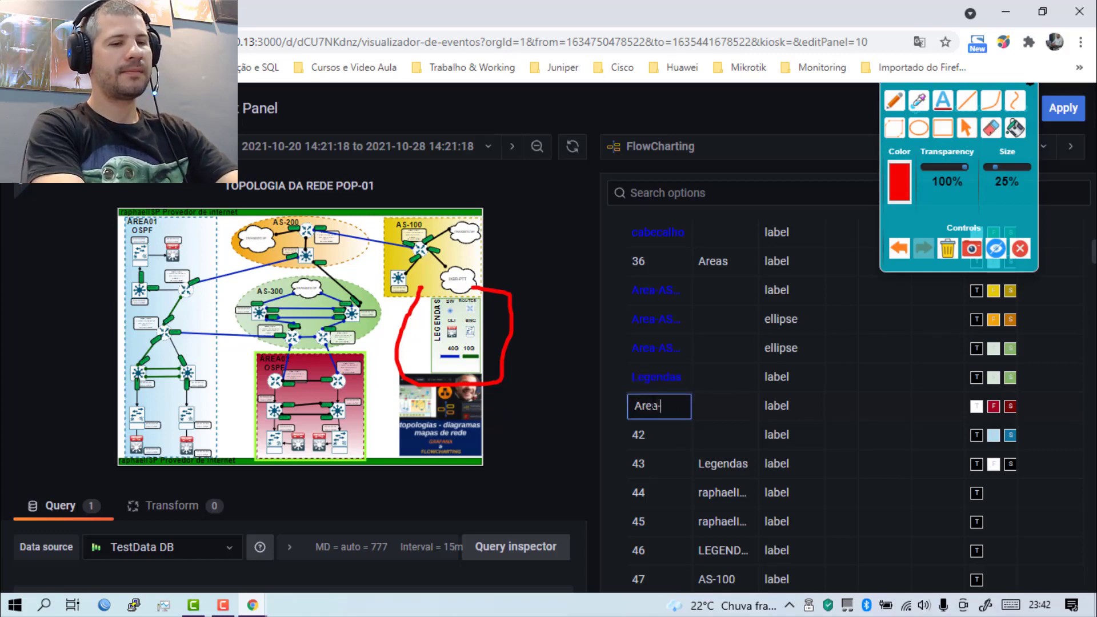
text(-OSPF)
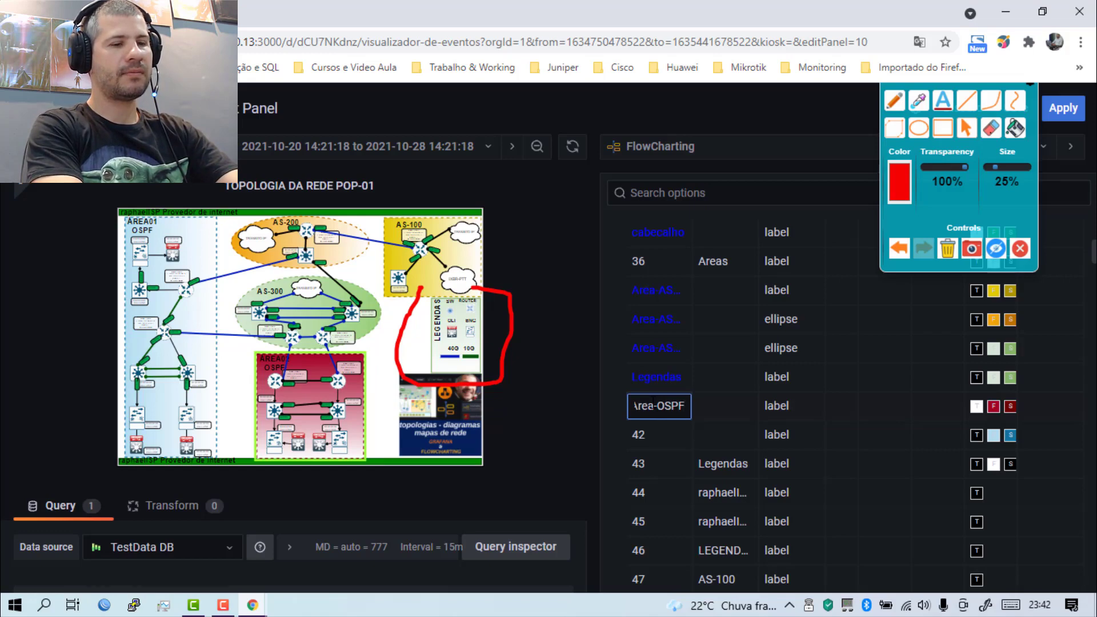
text(-2)
click(657, 436)
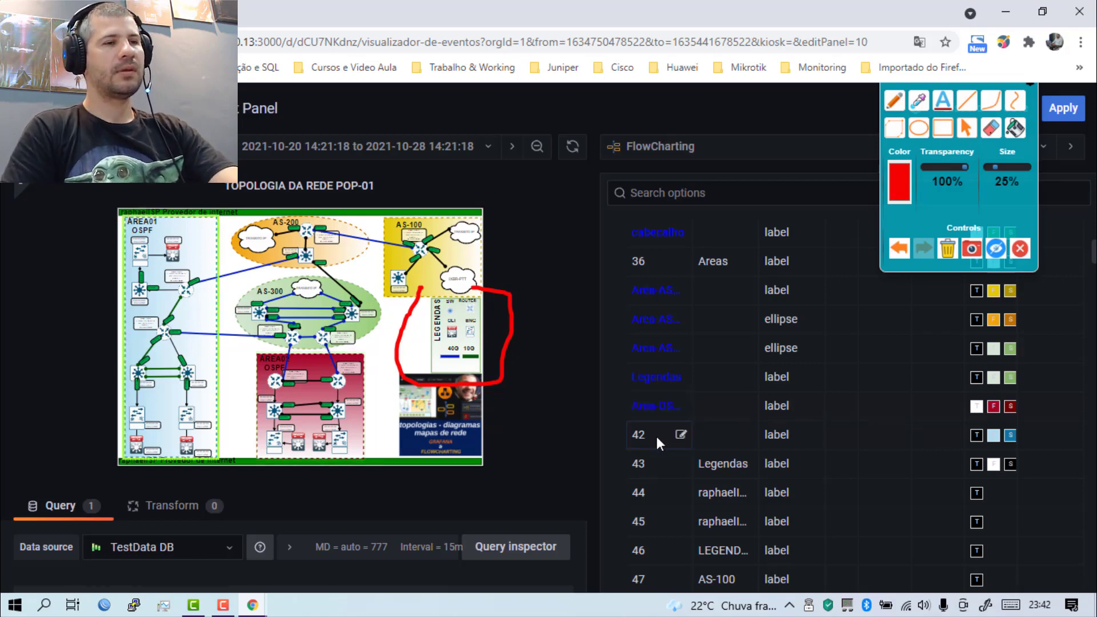
Change the ID of element 42, the light blue OSPF area, to Area-OSPF-1.
click(680, 435)
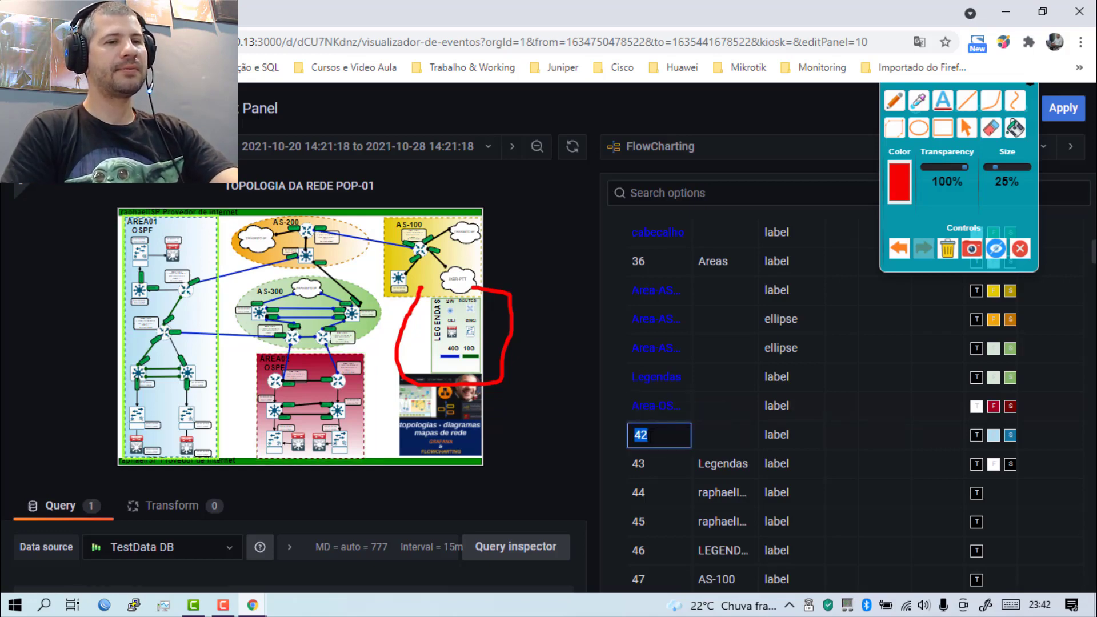
text(Area-)
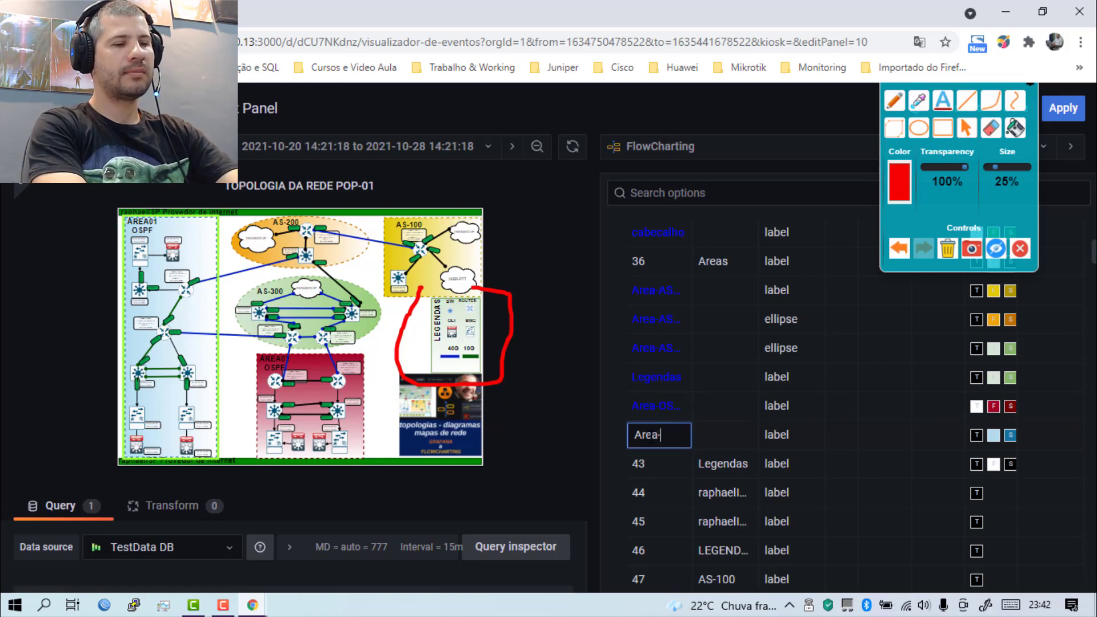
text(OSPF1)
key(BackSpace)
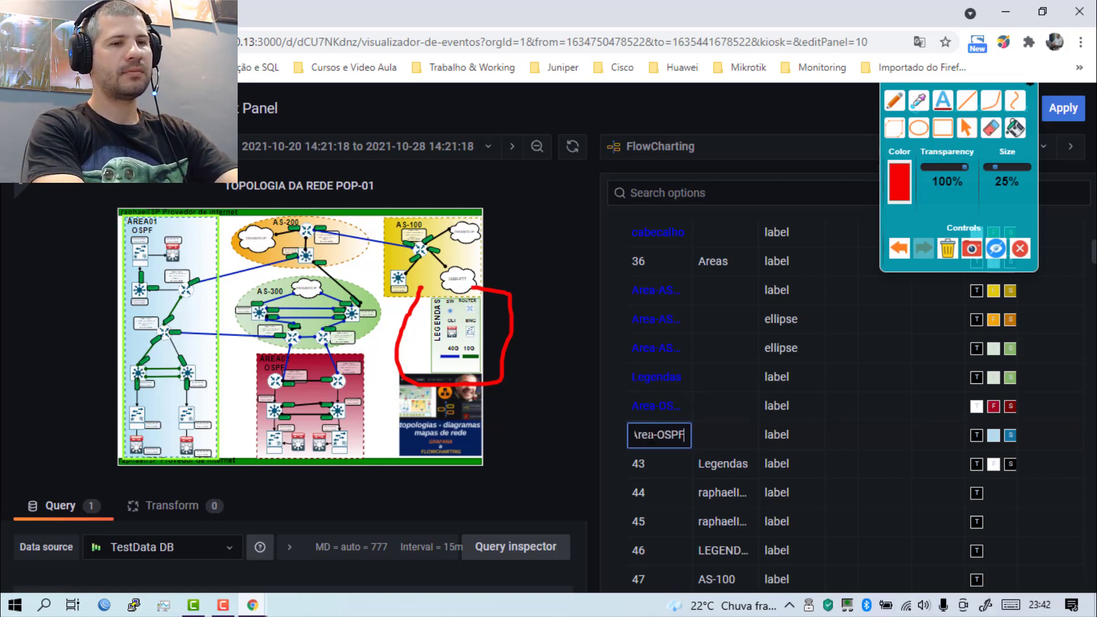
text(-1)
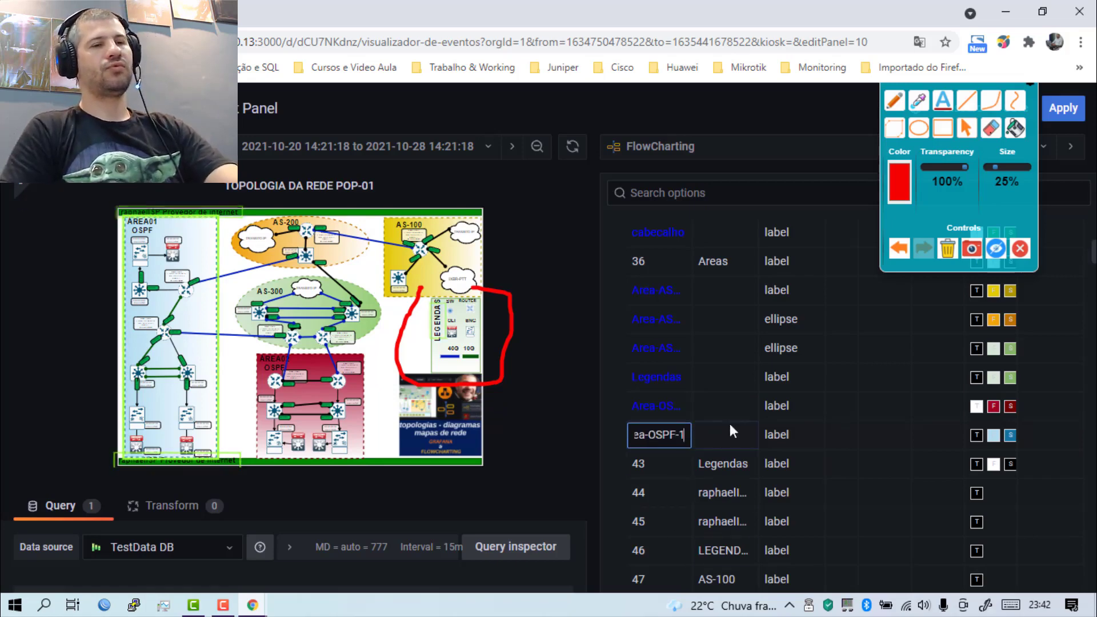
key(Return)
Examine which topology elements the table rows from 43 to 75 highlight, including the area labels and the legend's icons, lines and labels.
click(680, 463)
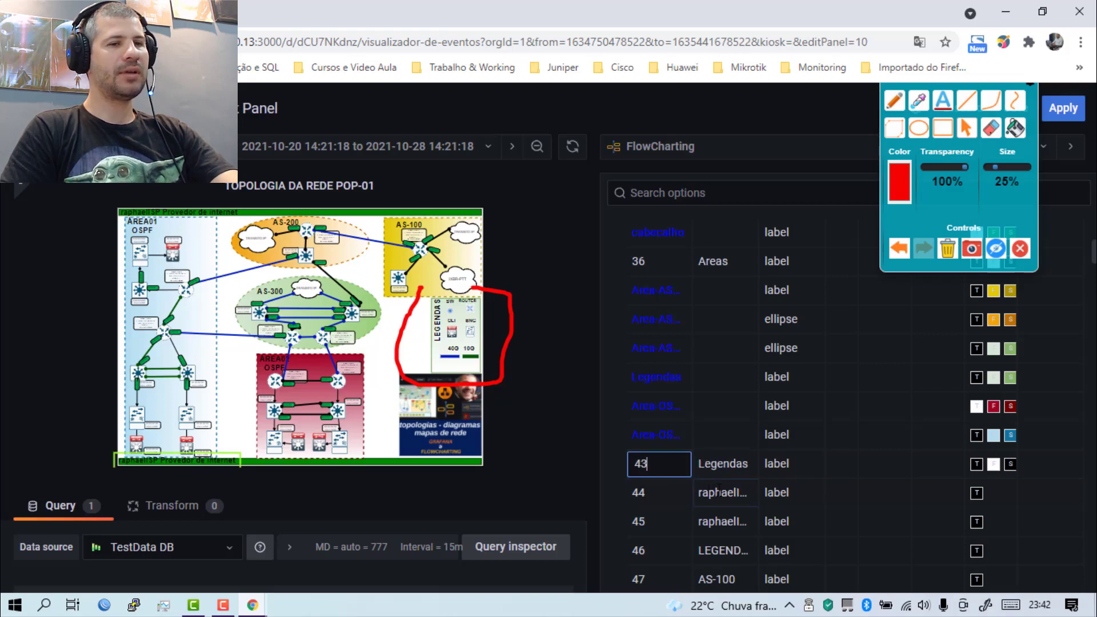
scroll(708, 434, down, 3)
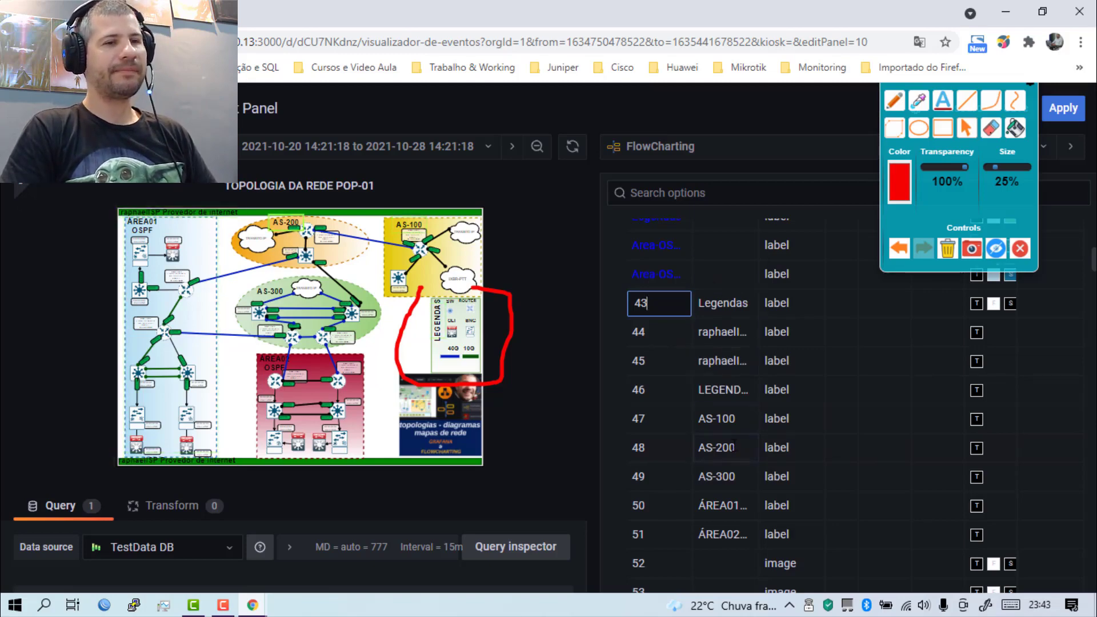
scroll(664, 408, down, 3)
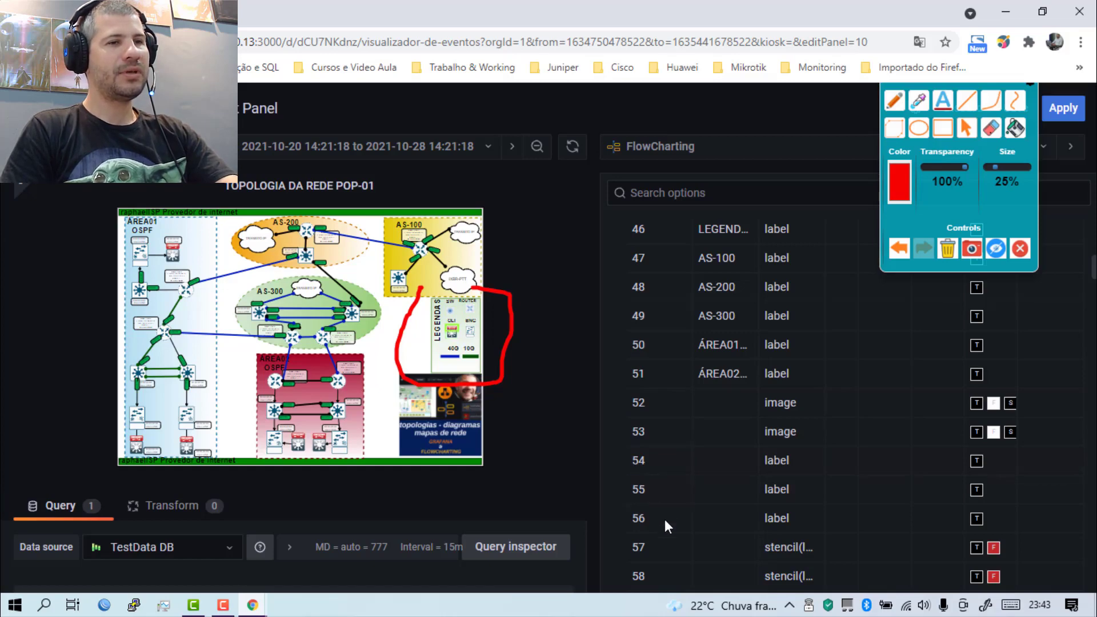
scroll(665, 525, down, 3)
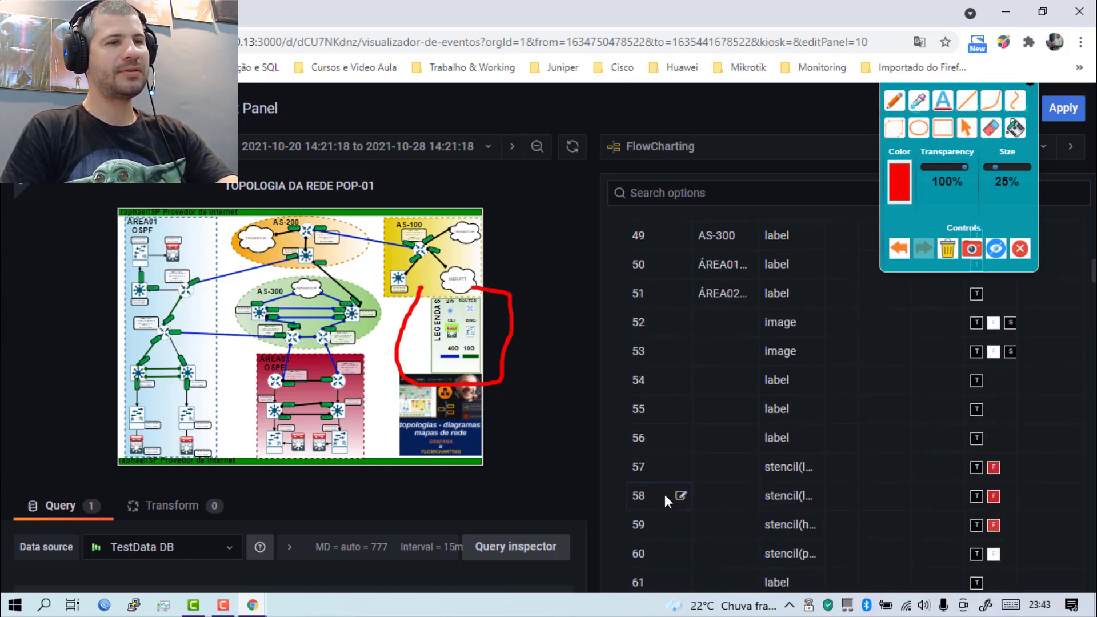
scroll(663, 498, down, 3)
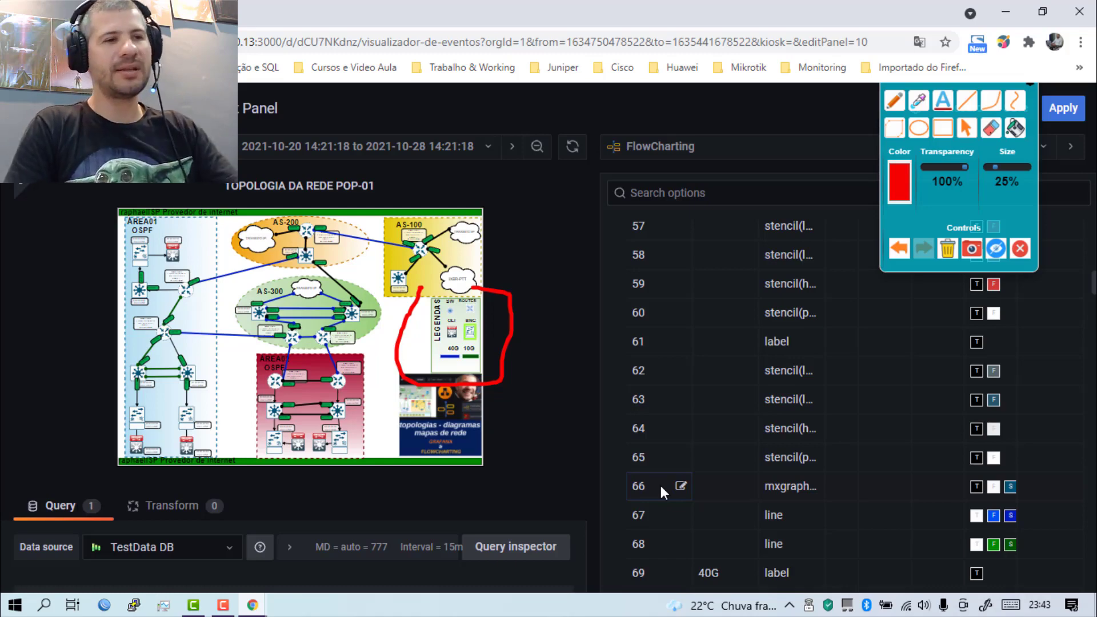
scroll(660, 511, down, 1)
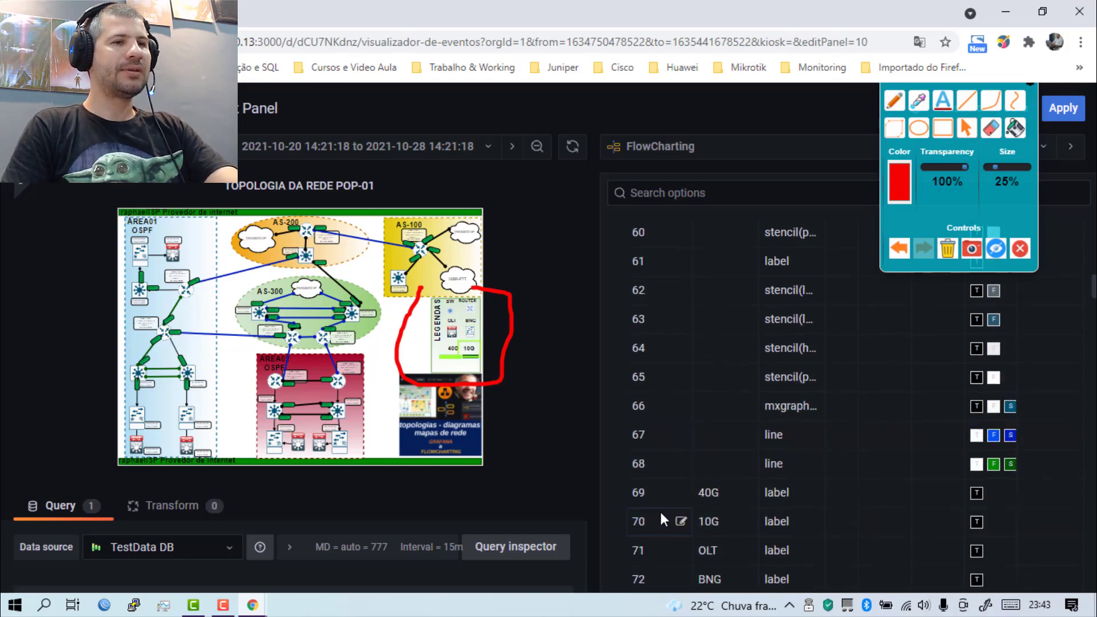
scroll(660, 496, down, 1)
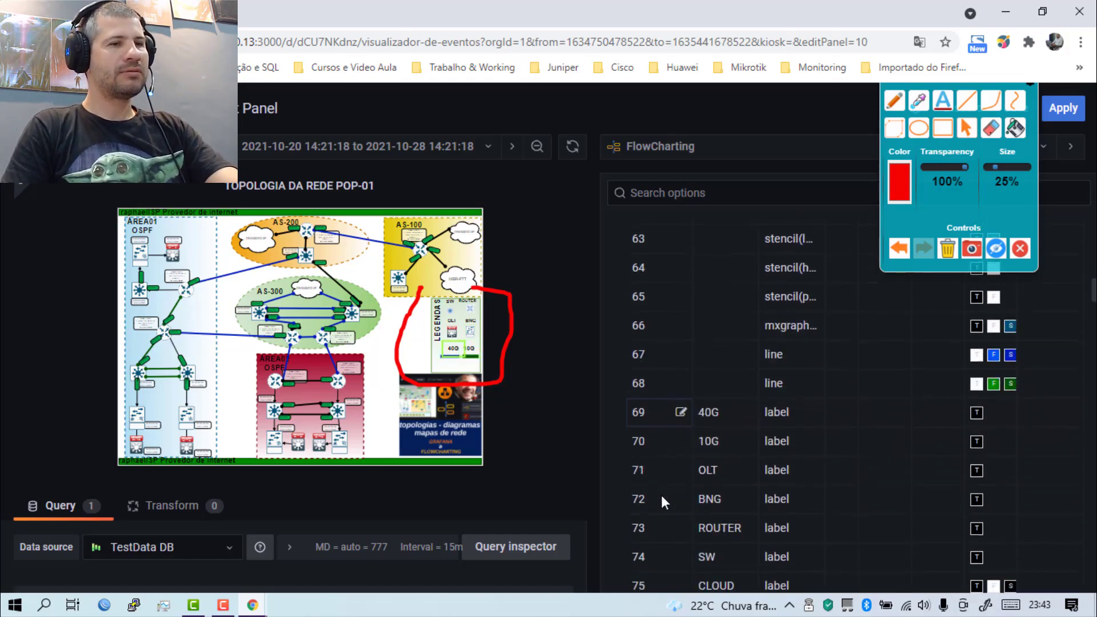
scroll(655, 506, down, 1)
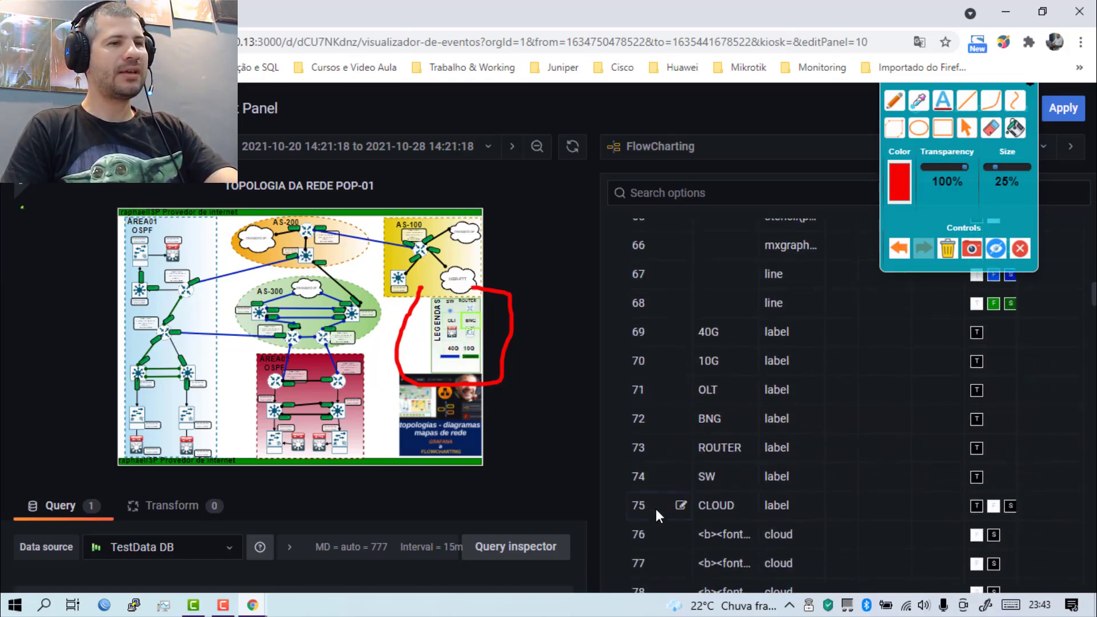
scroll(649, 513, down, 1)
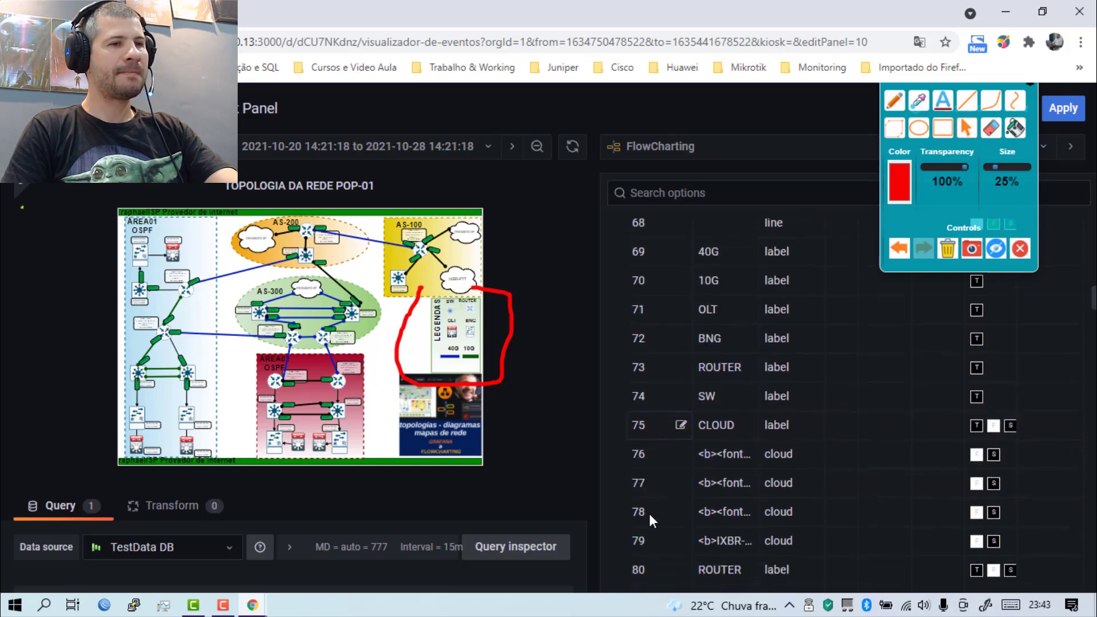
Change the ID of element 76, the cloud in the orange AS-200 ellipse, to Cloud-AS200.
click(675, 454)
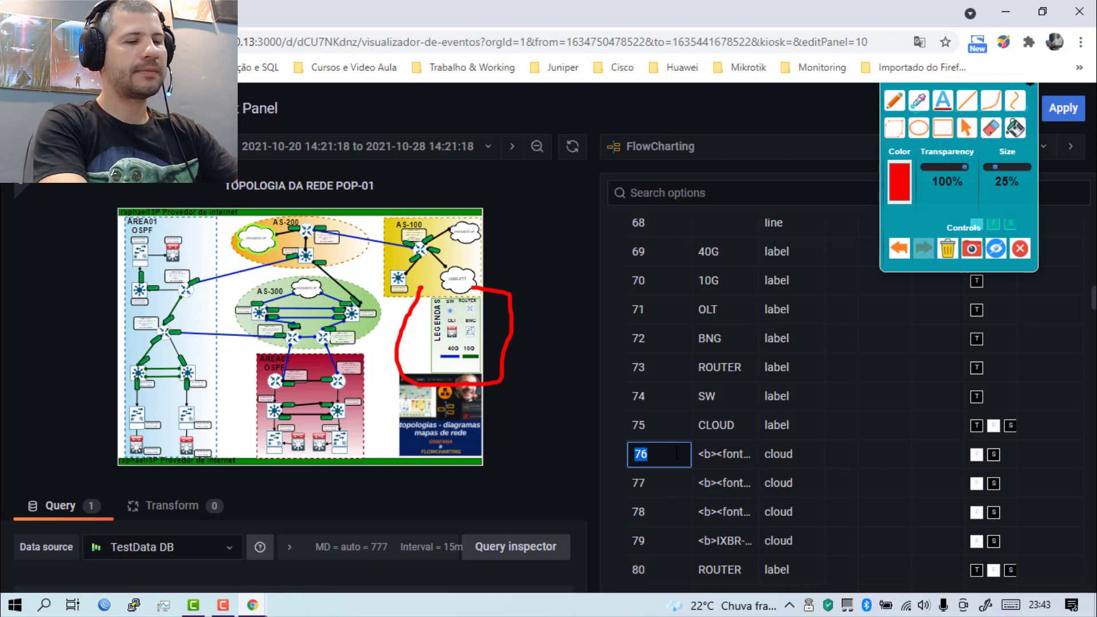
text(Clou)
key(BackSpace)
key(BackSpace)
text(oud)
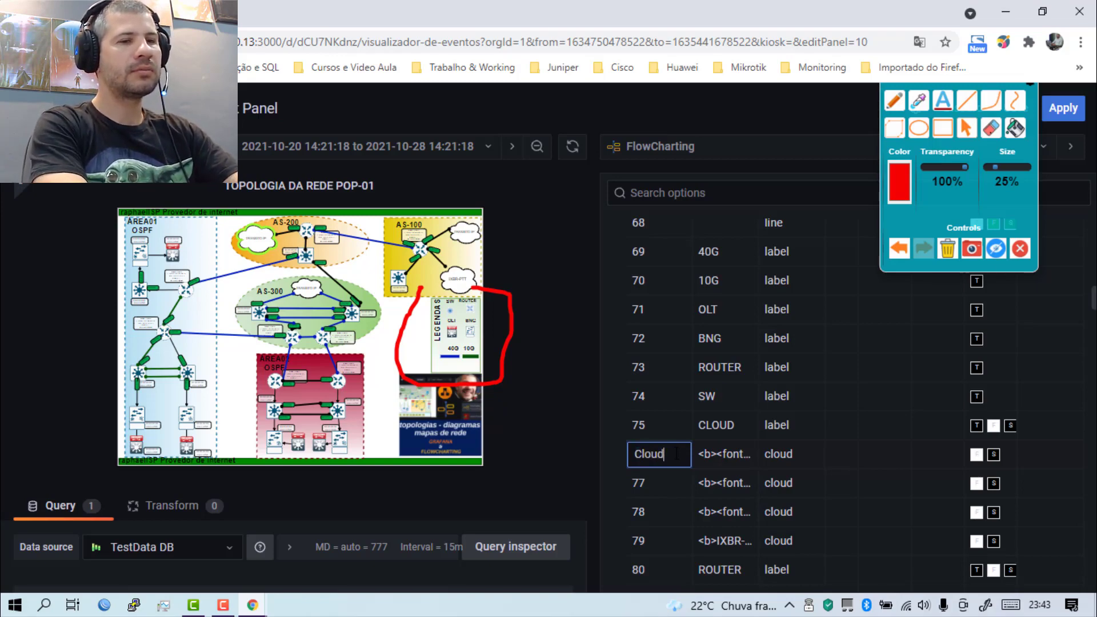
text(-AS10)
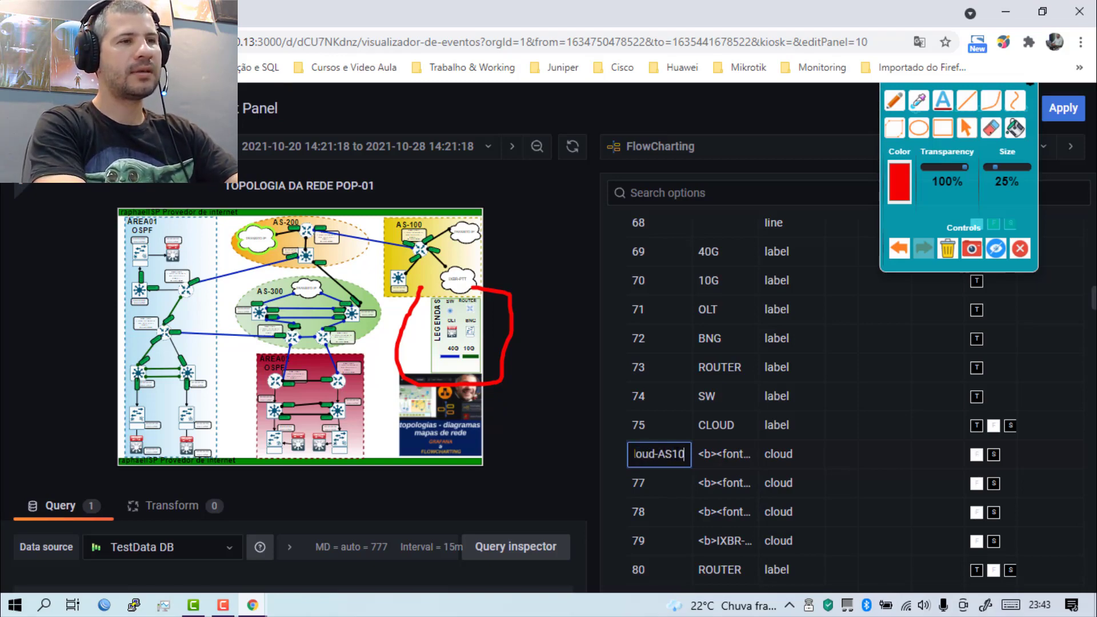
key(BackSpace)
text(00)
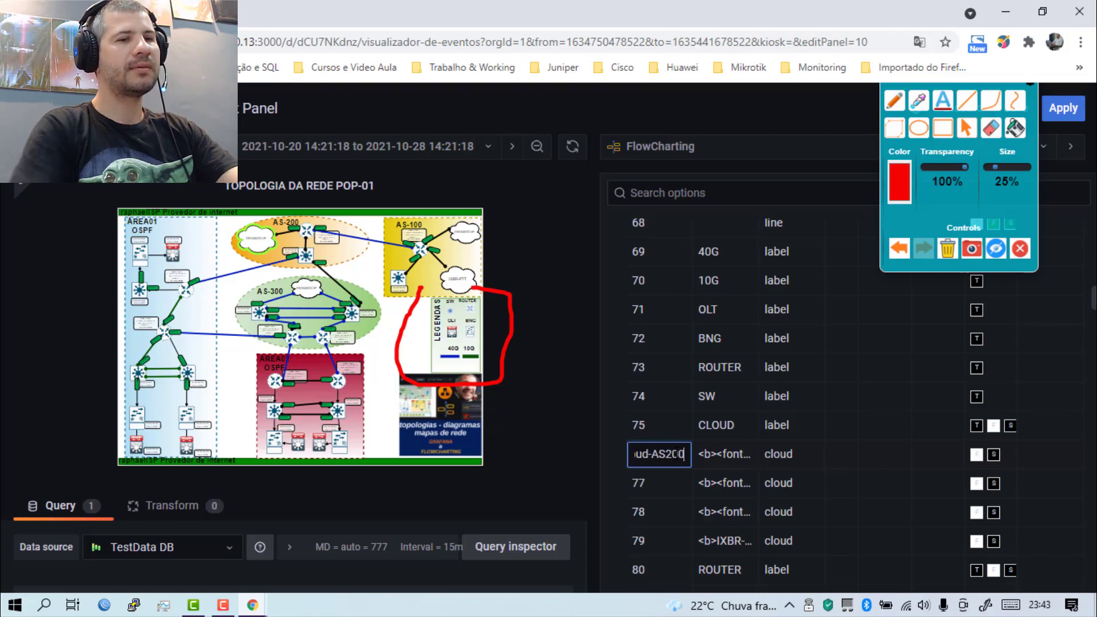
Change the ID of element 77, the upper cloud in the yellow AS-100 area, to Cloud1-AS100.
click(676, 484)
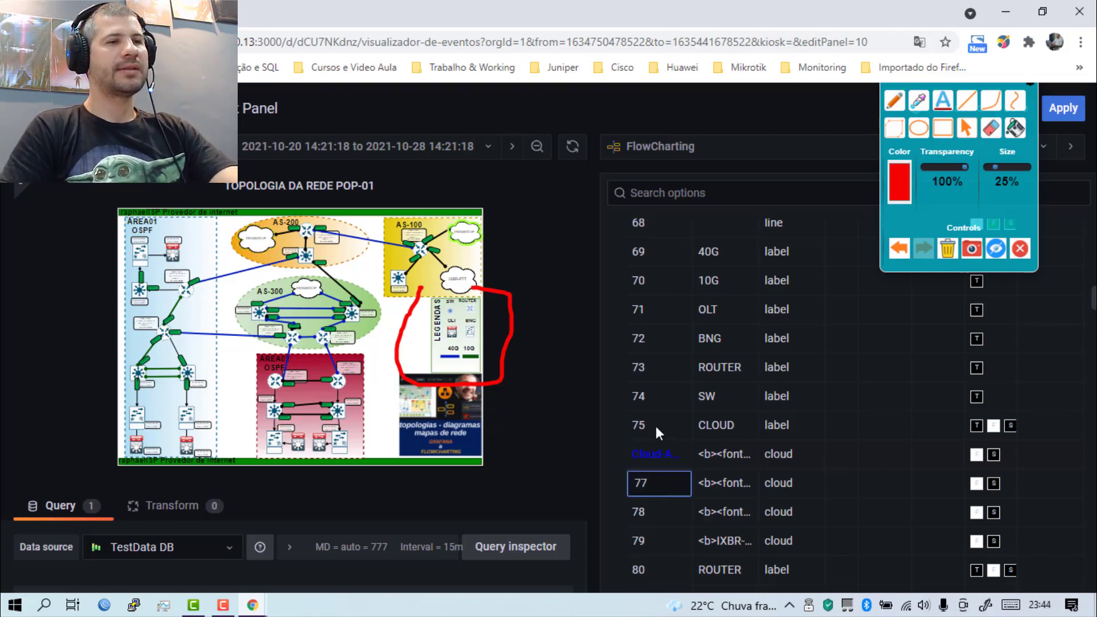
double_click(666, 486)
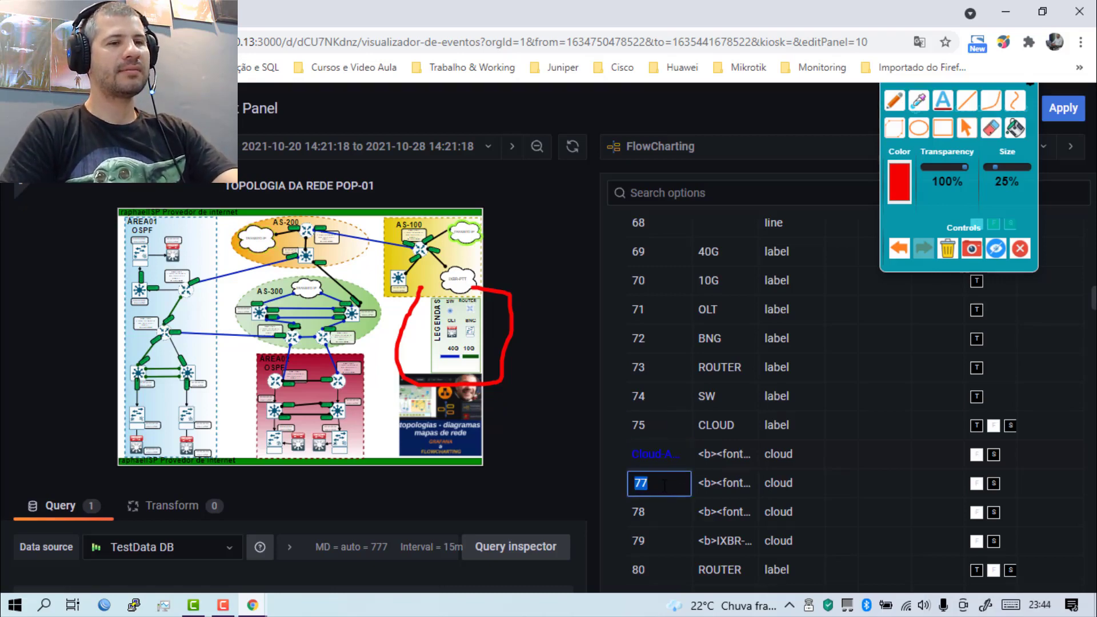
text(Cloud)
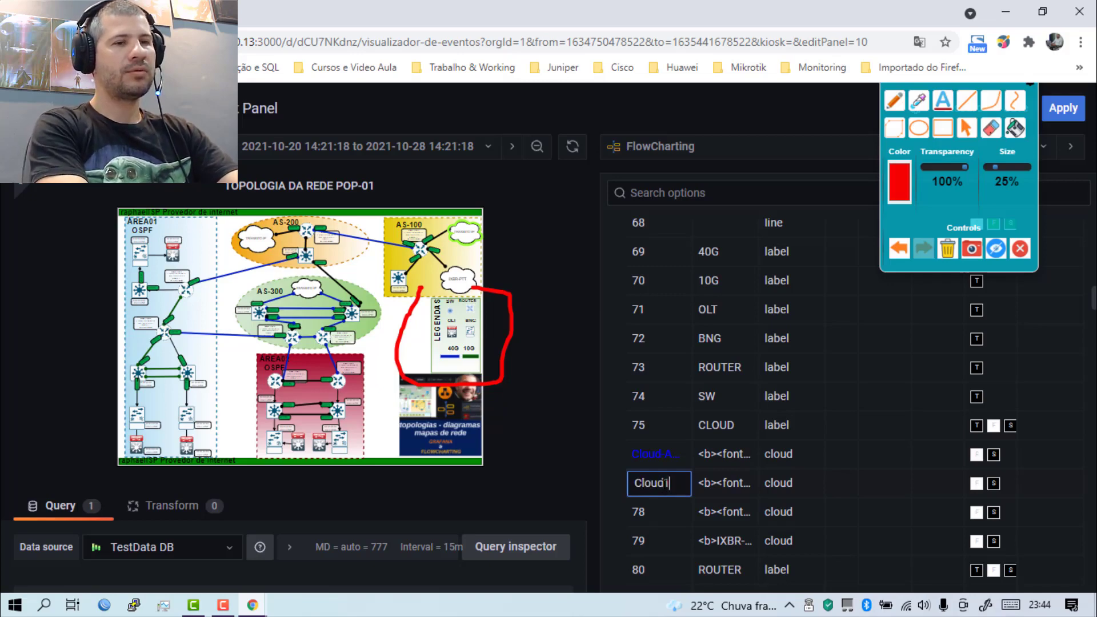
text(1-AS100)
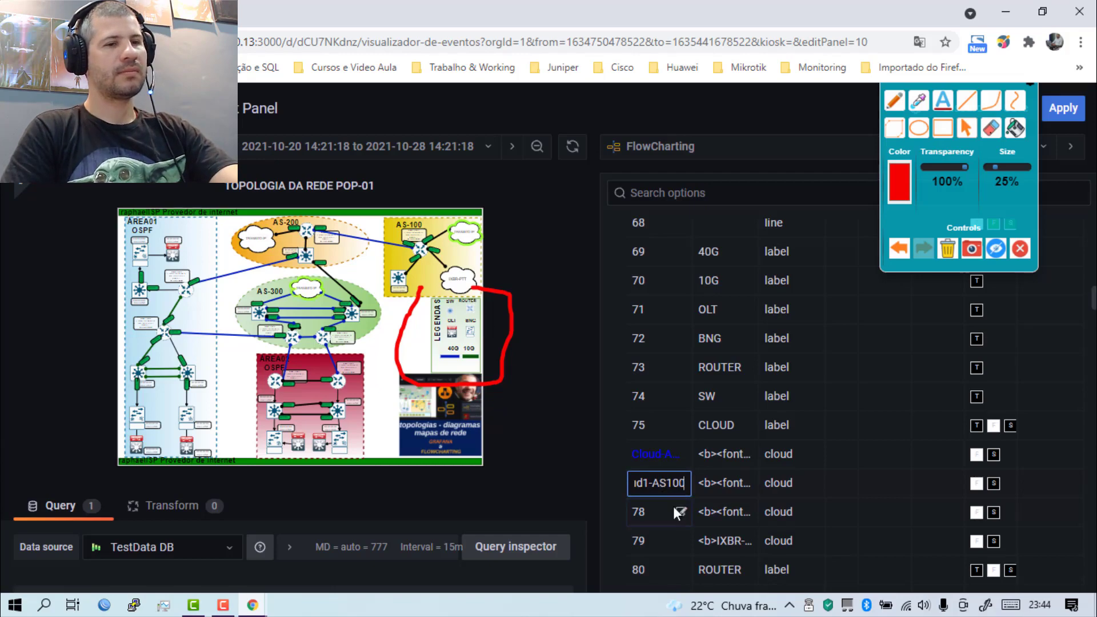
click(667, 510)
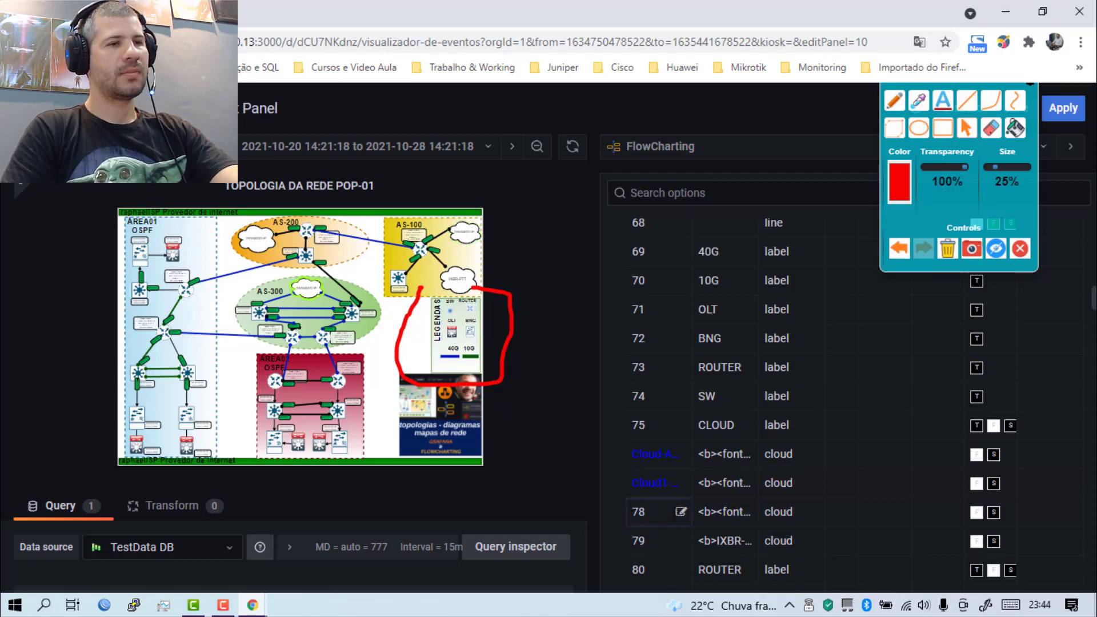
Change the ID of element 78, the cloud in the green AS-300 ellipse, to Cloud-AS300.
double_click(664, 507)
text(Cloud)
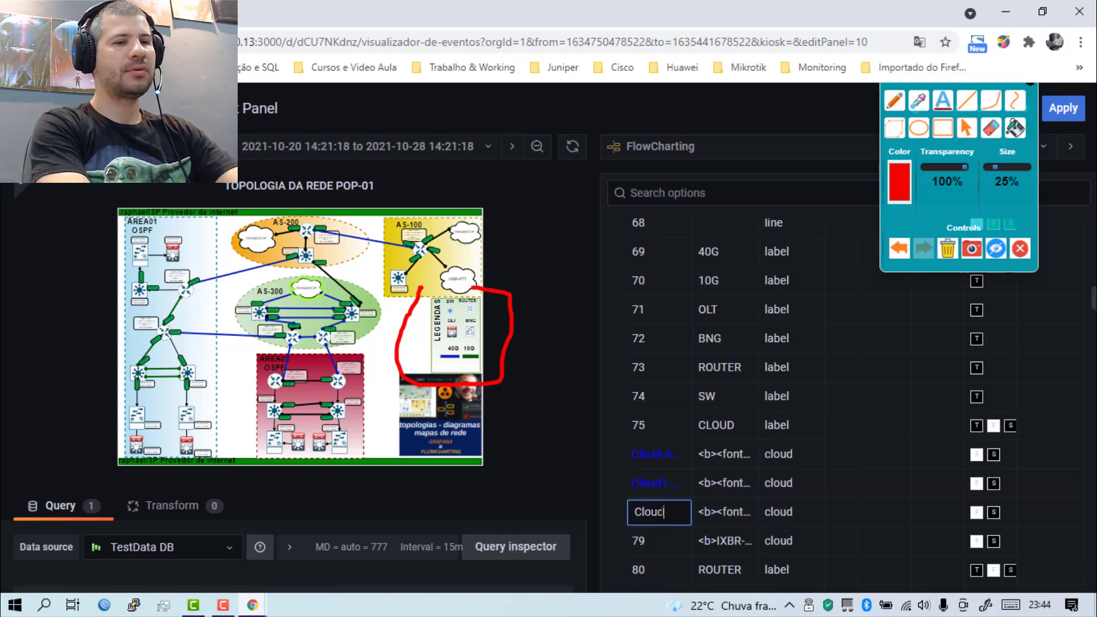
text(-AS300)
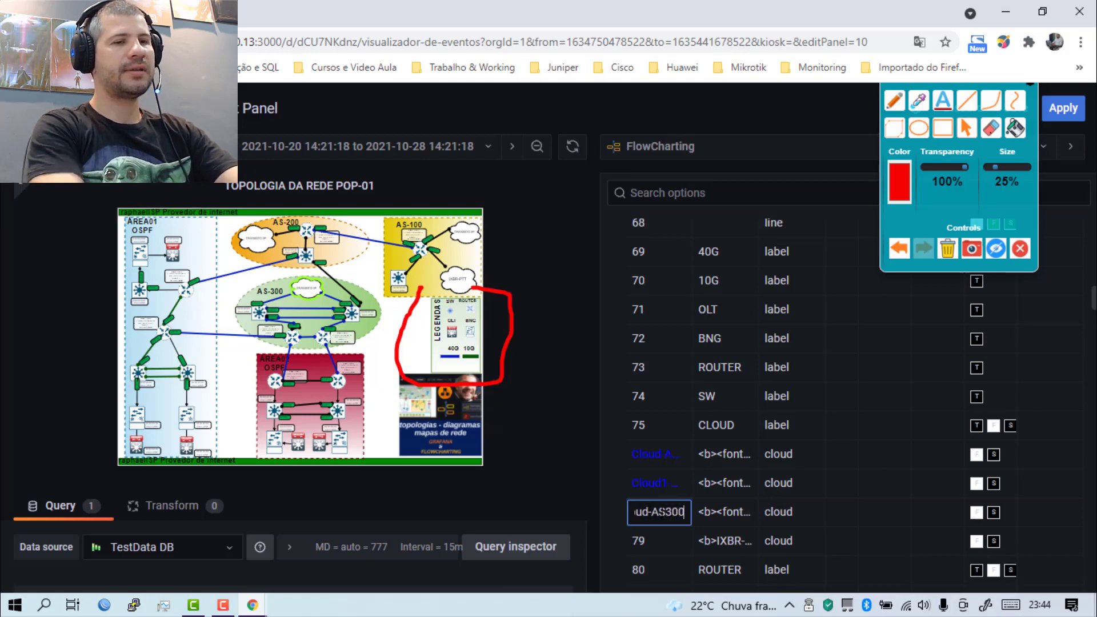
click(718, 508)
Change the ID of element 79, the IXBR cloud in the yellow AS-100 area, to Cloud2-AS100.
scroll(690, 496, down, 3)
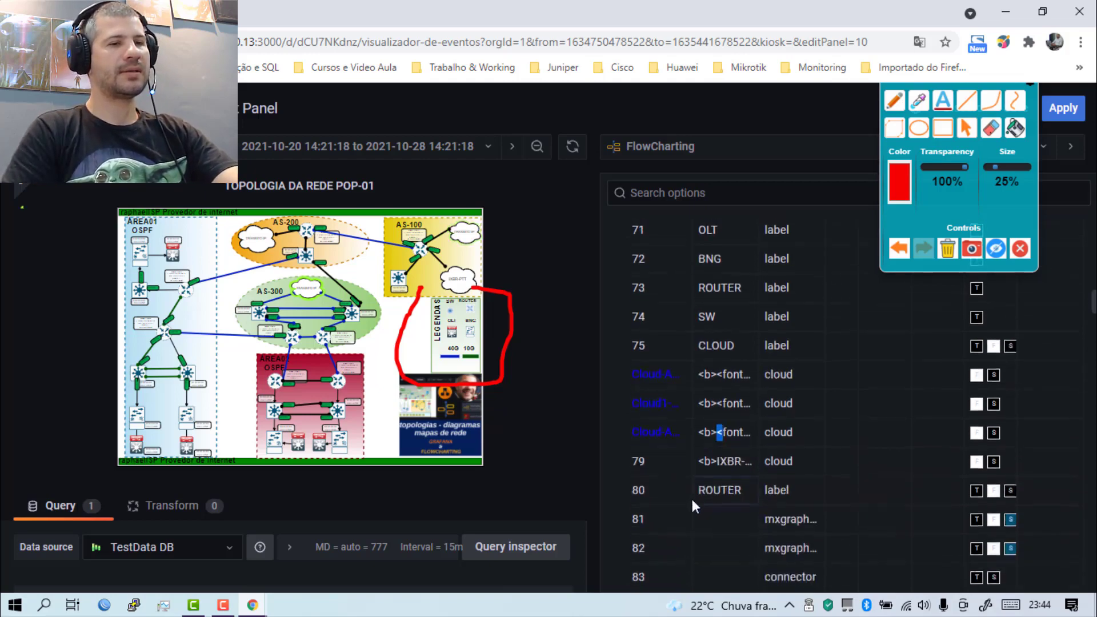
mouse_move(656, 381)
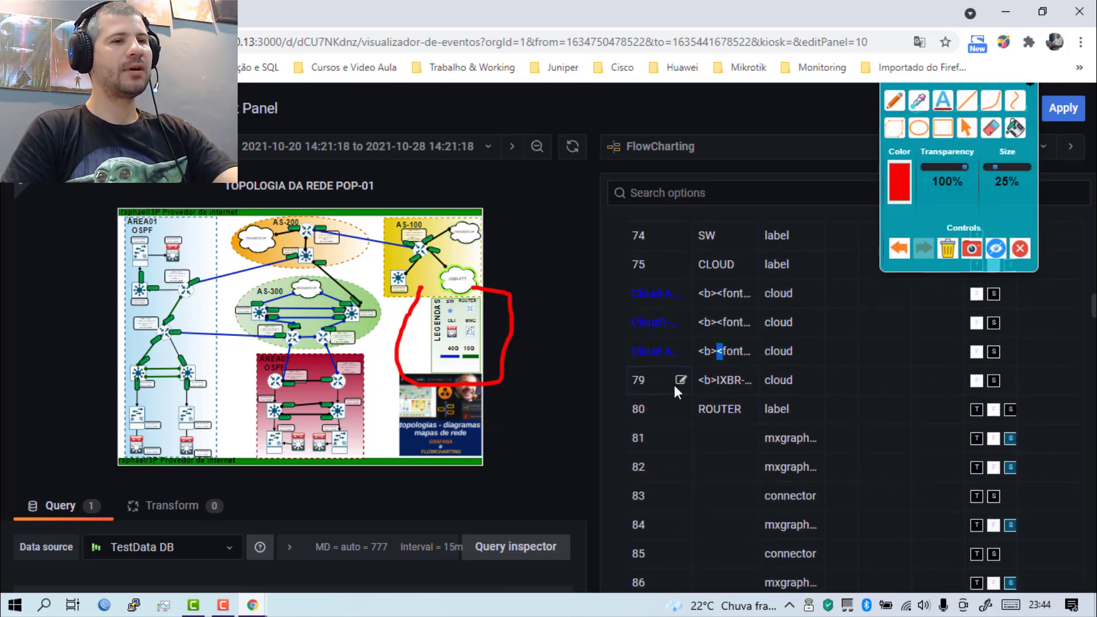
click(676, 384)
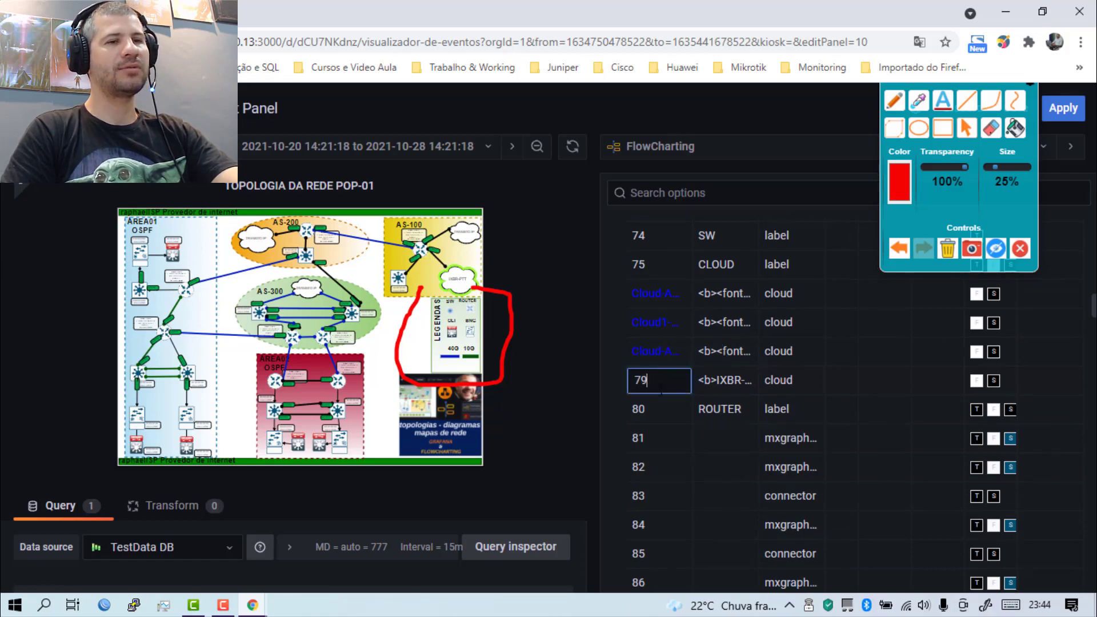
key(ctrl+a)
text(C)
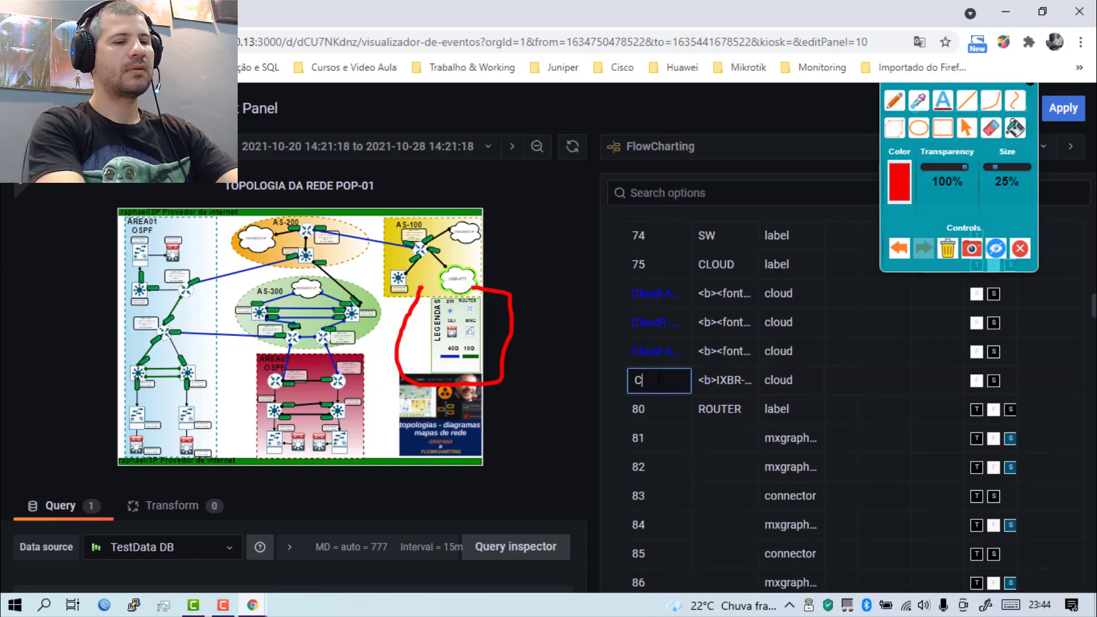
text(loud2-AS)
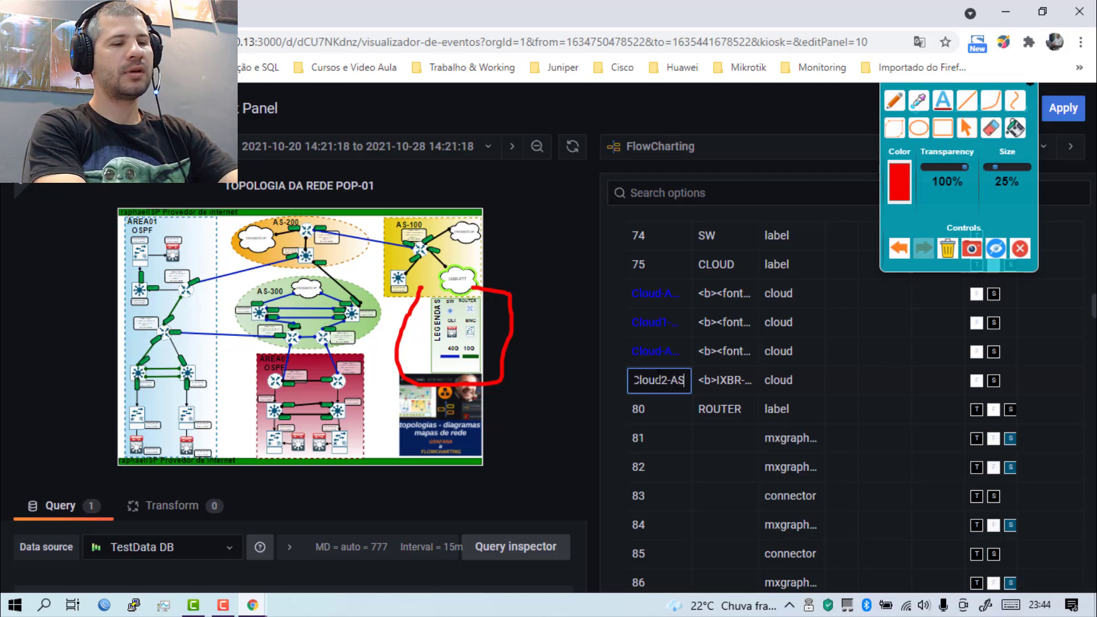
text(100)
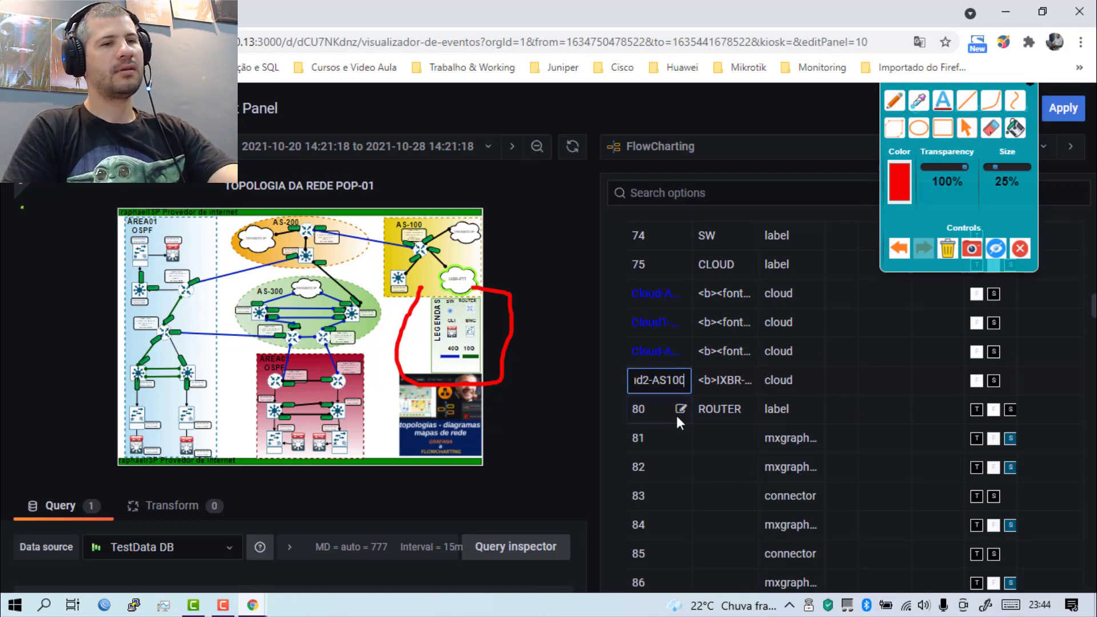
key(Return)
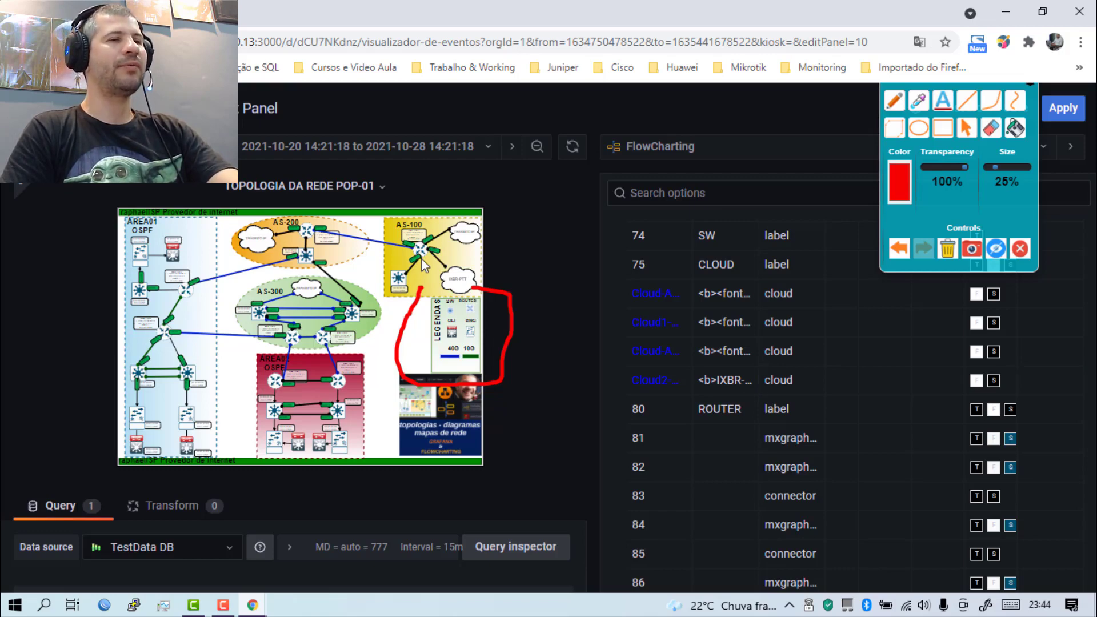
Mark the router in the yellow AS-100 area with a red hand-drawn box, and return to normal pointer mode.
scroll(420, 259, up, 4)
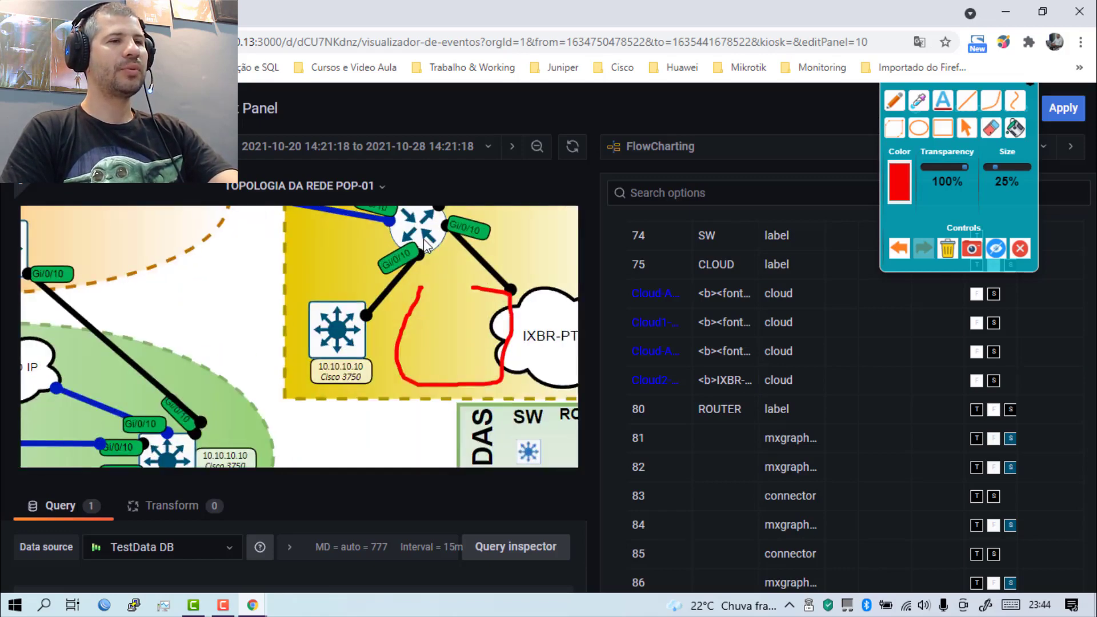
scroll(423, 239, down, 3)
scroll(447, 252, down, 2)
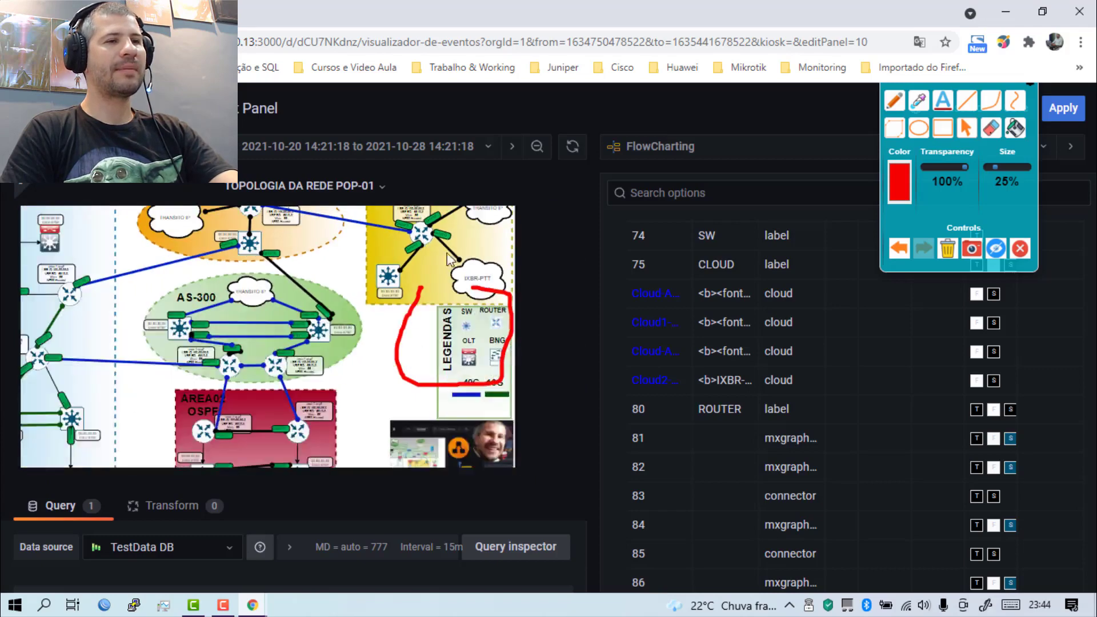
scroll(446, 252, down, 1)
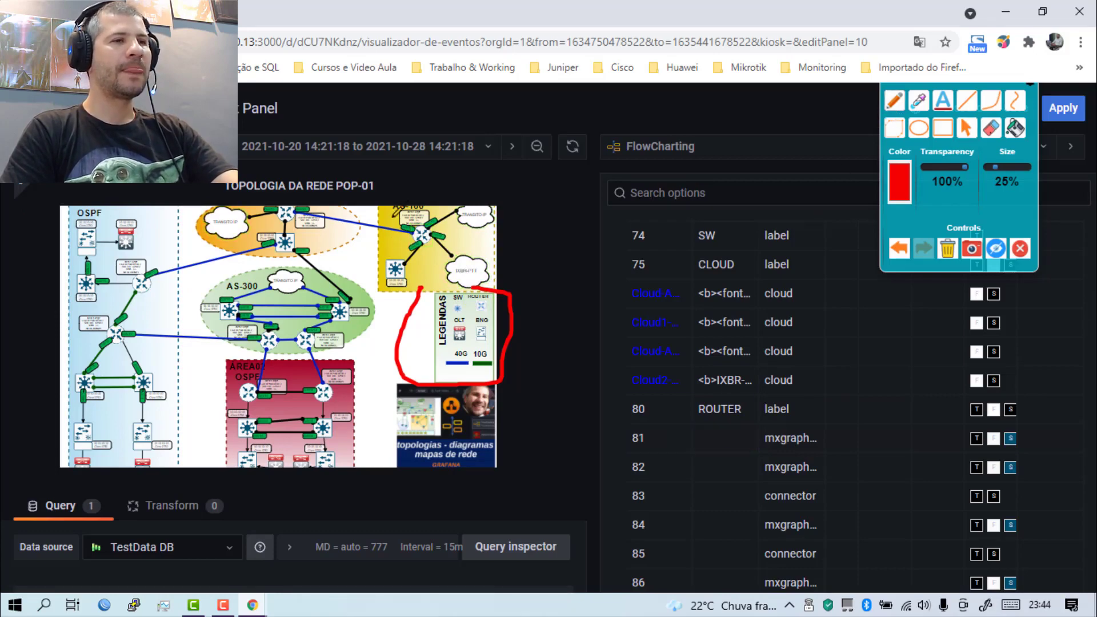
mouse_move(392, 217)
mouse_down()
mouse_move(415, 214)
mouse_move(447, 232)
mouse_move(412, 254)
mouse_move(406, 207)
mouse_up()
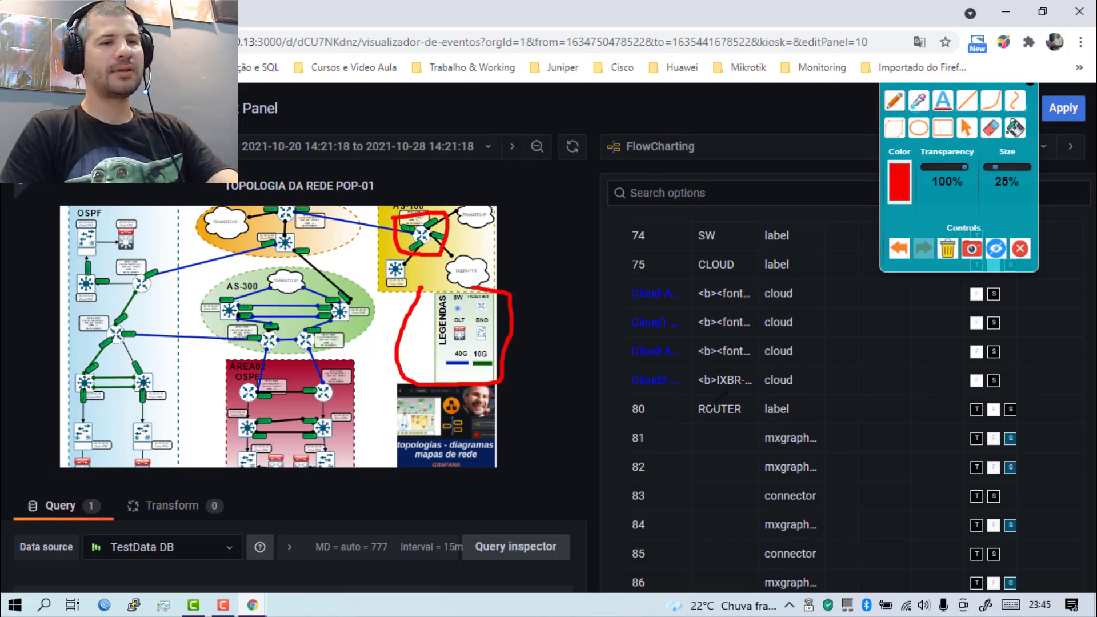
click(965, 128)
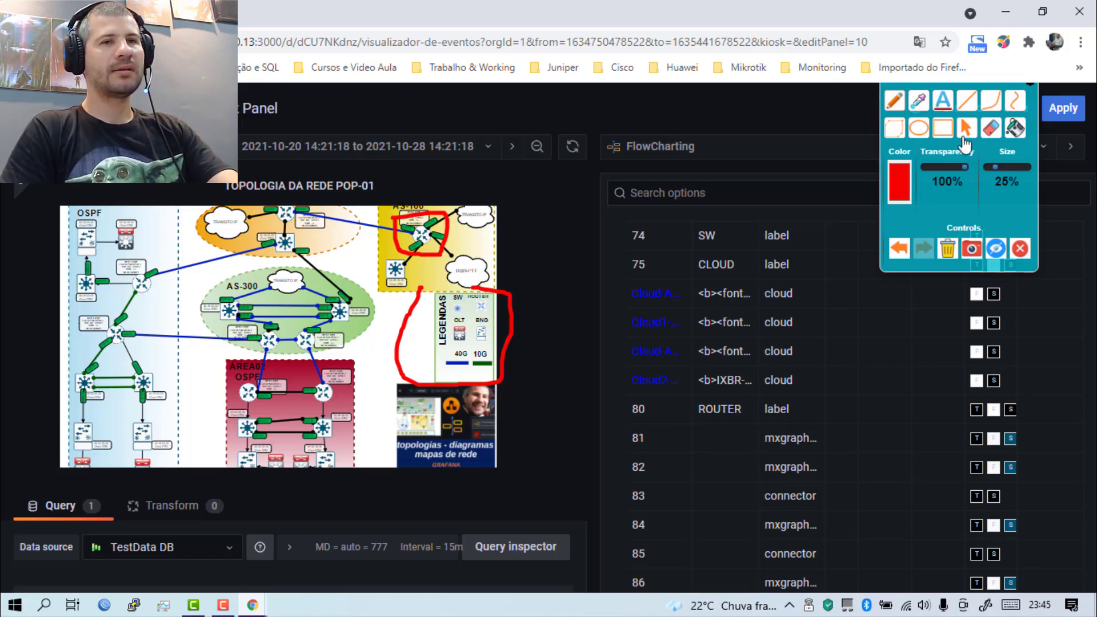
Change the ID of element 81, the router in the yellow AS-100 area, to Router-AS100.
click(658, 440)
double_click(659, 439)
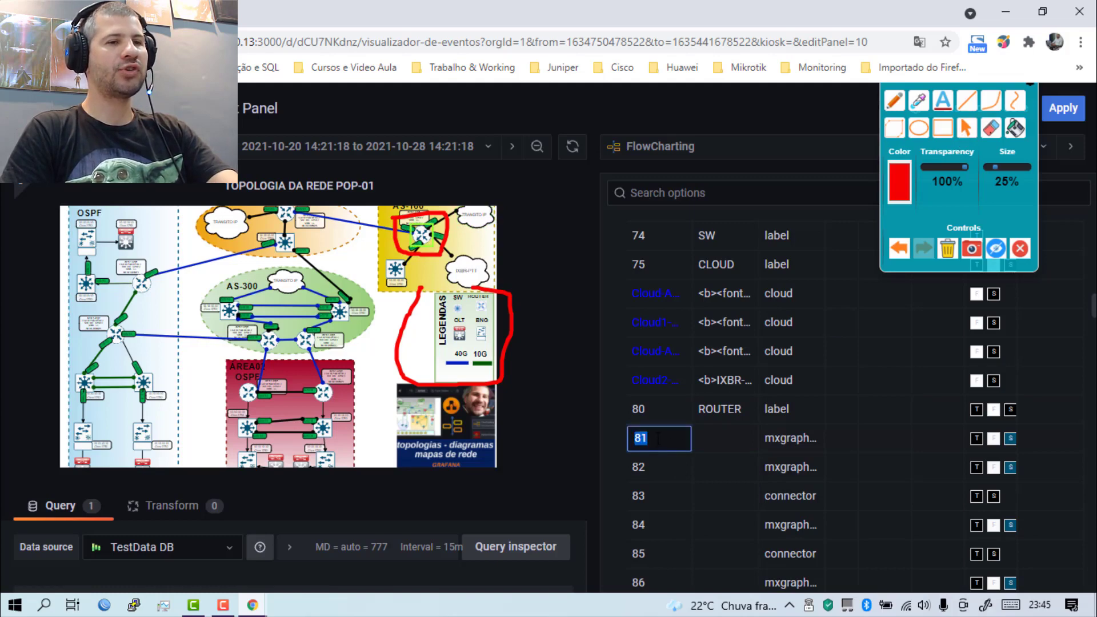
text(Router)
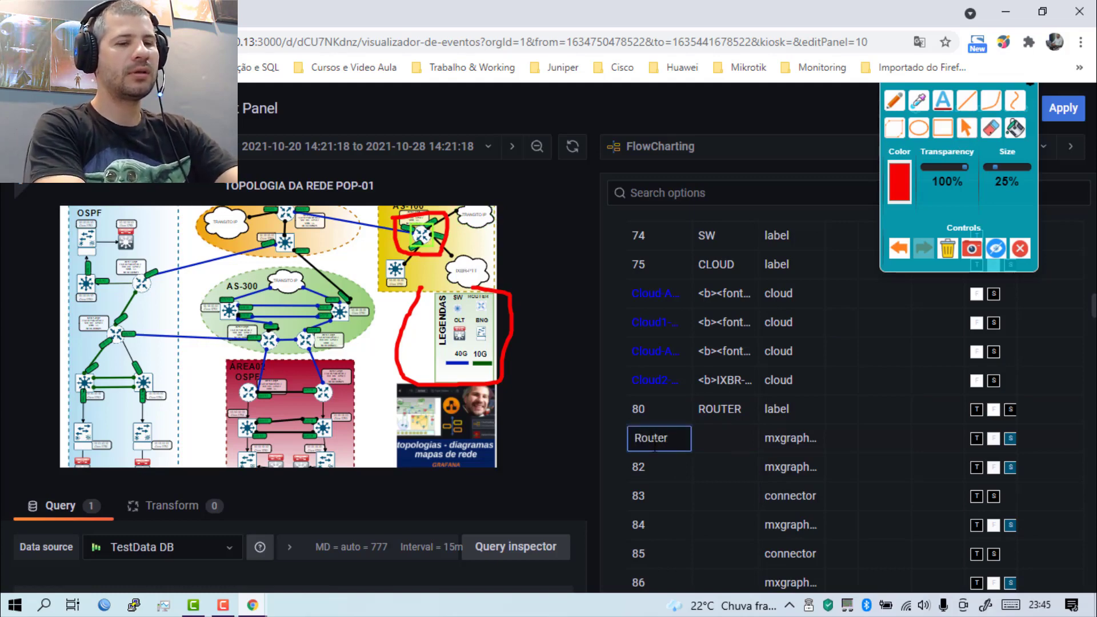
text(-AS100)
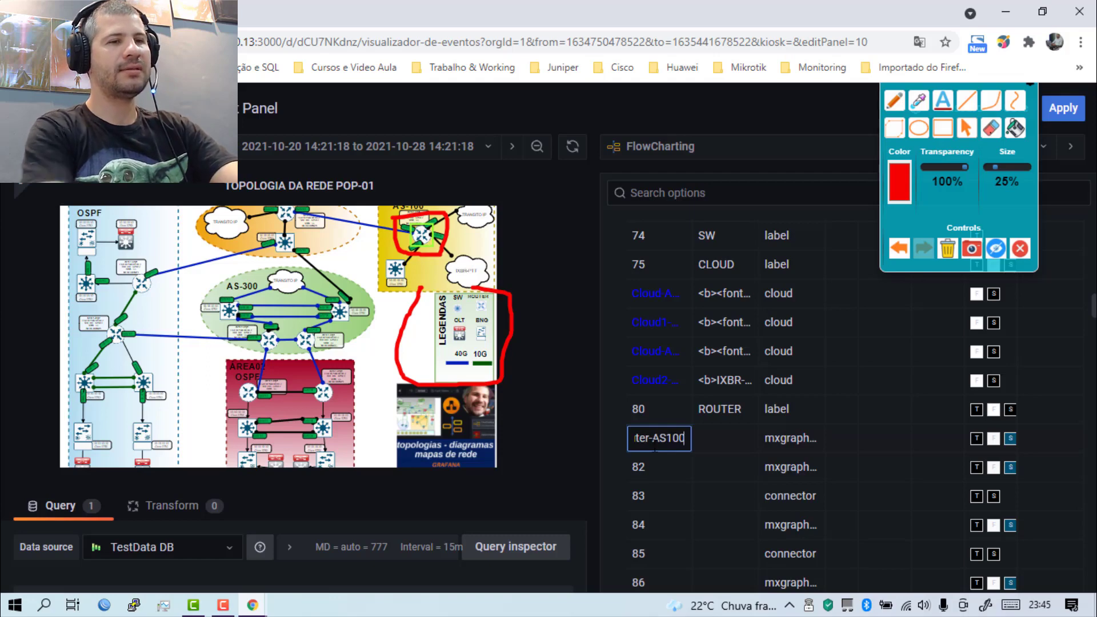
key(Return)
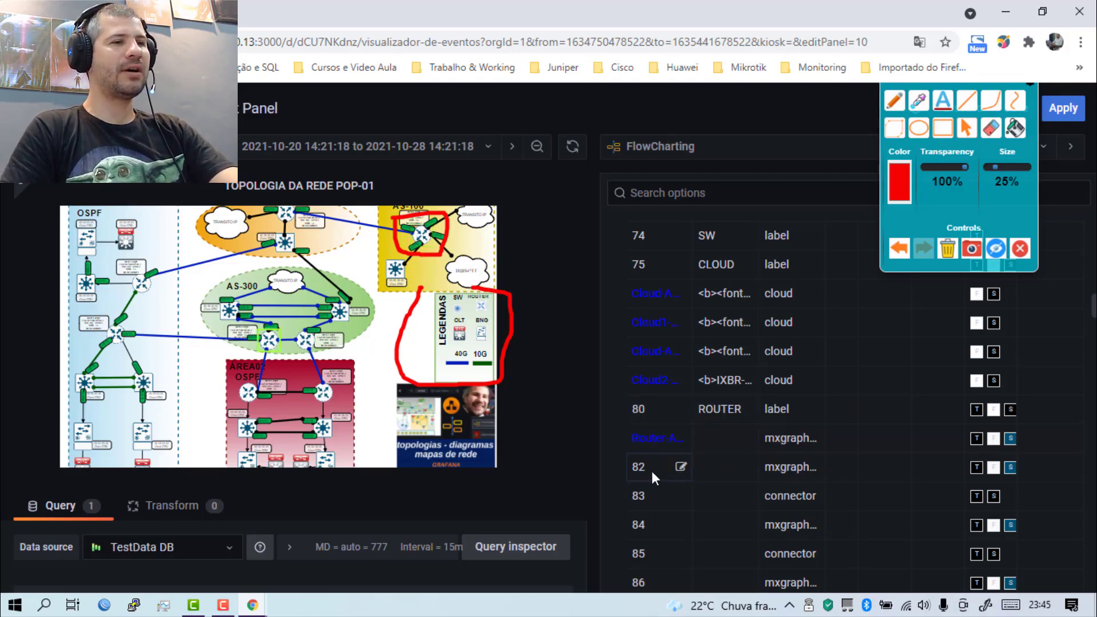
Change the ID of element 82, the lower-left router in the green AS-300 ellipse, to Router1-AS300.
click(675, 467)
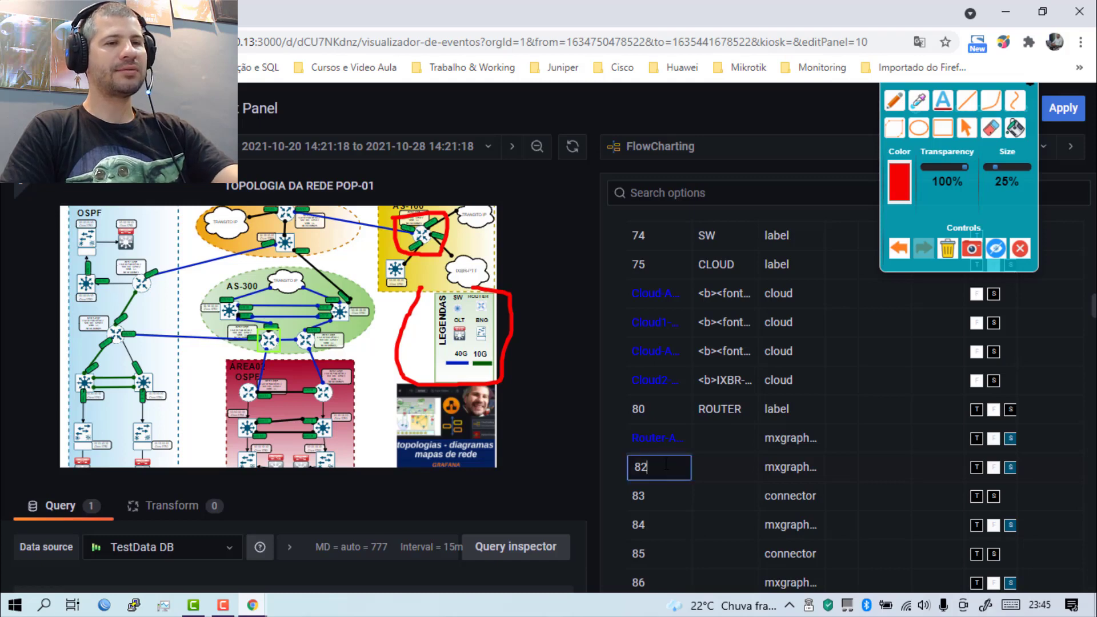
text(Router)
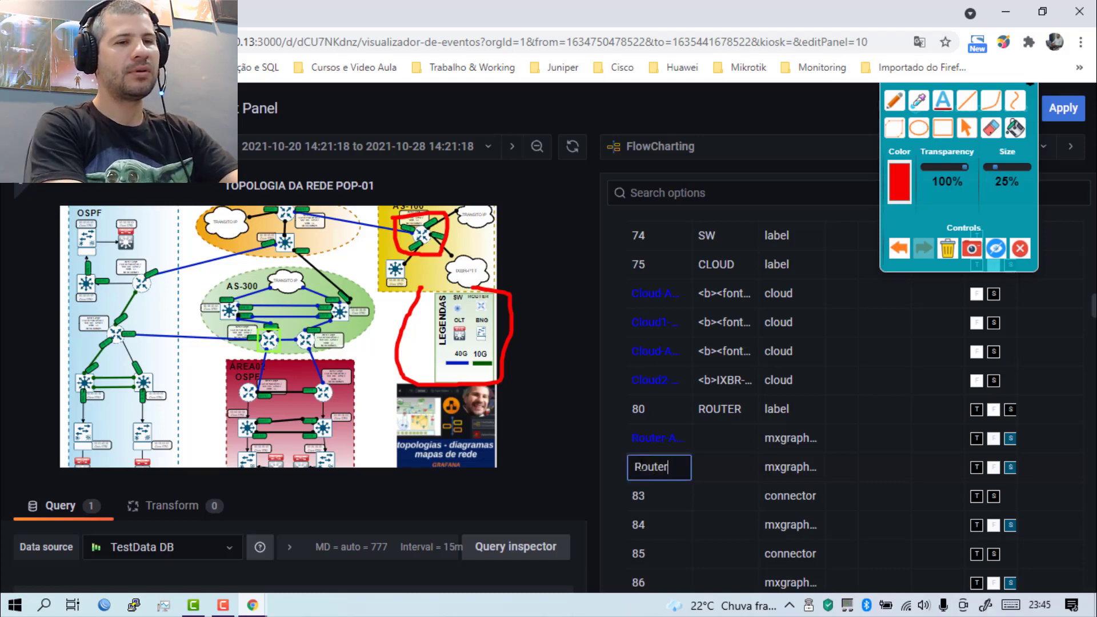
text(1-AS300)
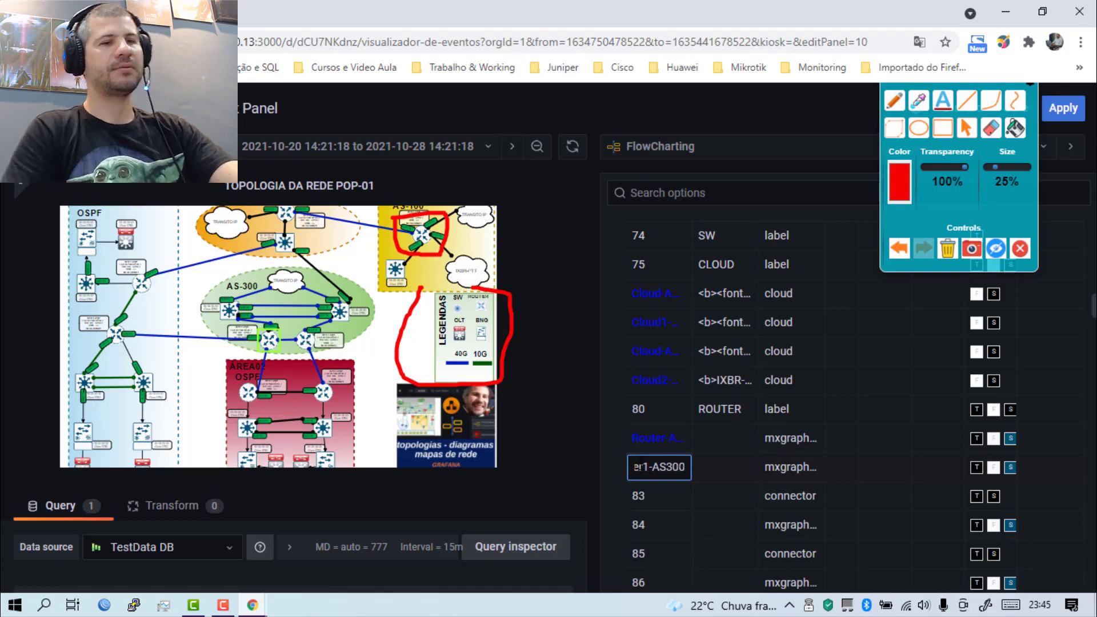
key(Return)
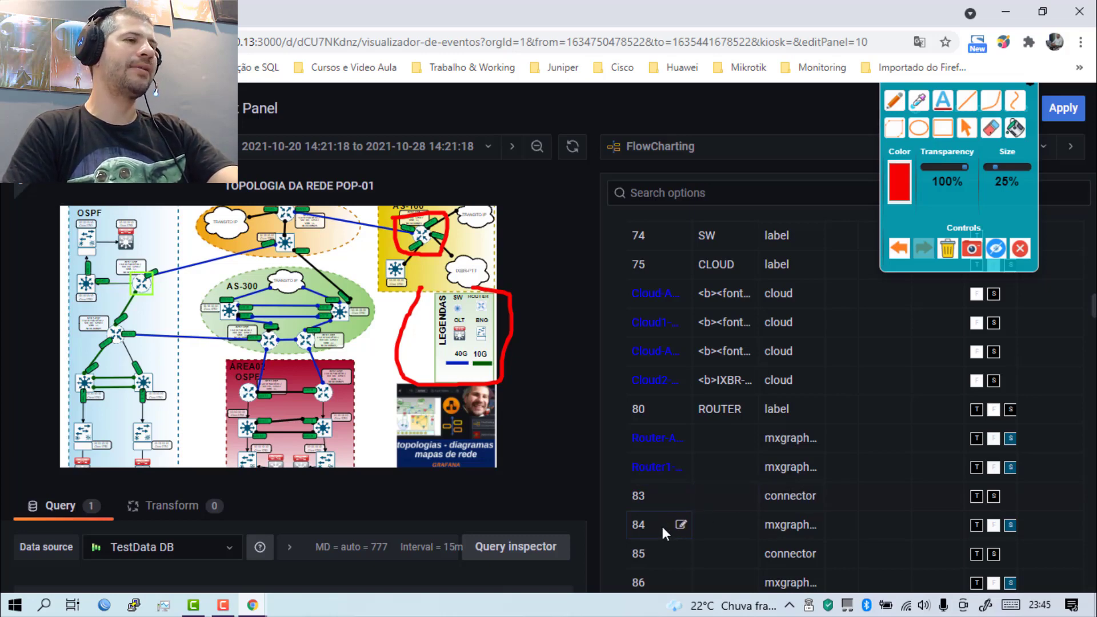
Change the ID of element 84, the upper router in the blue OSPF area, to Router1-OSPF-1.
click(683, 525)
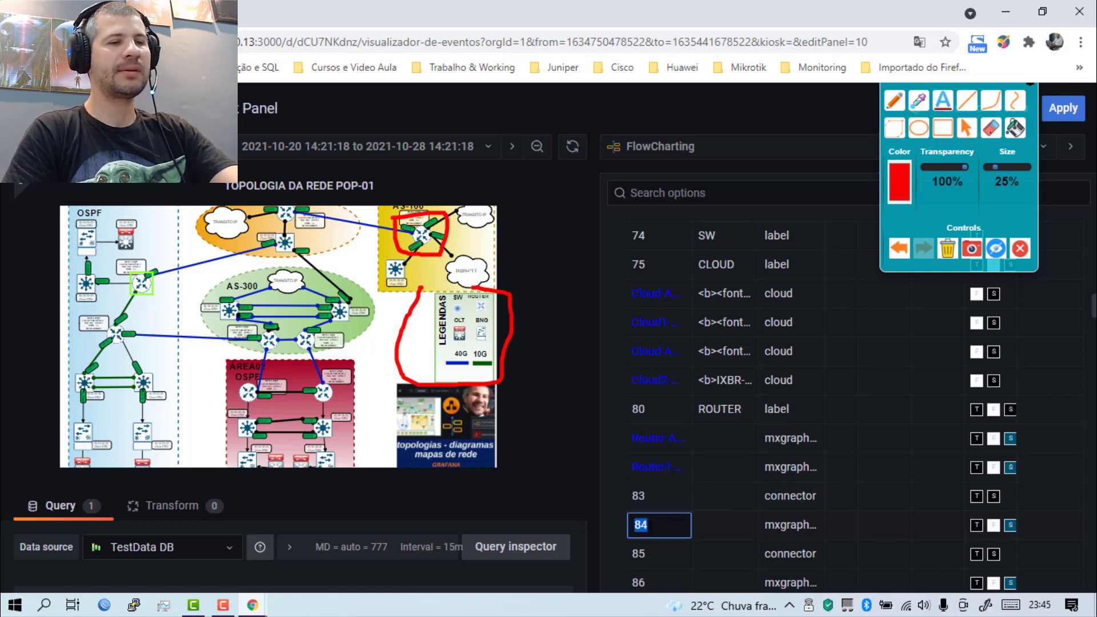
key(F5)
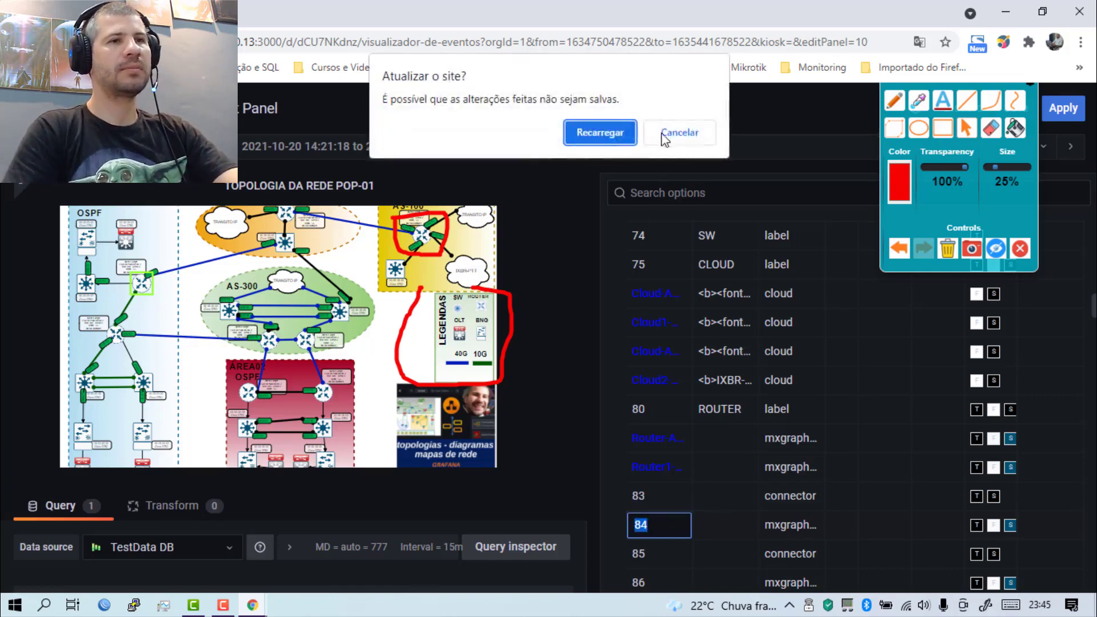
click(678, 134)
click(680, 524)
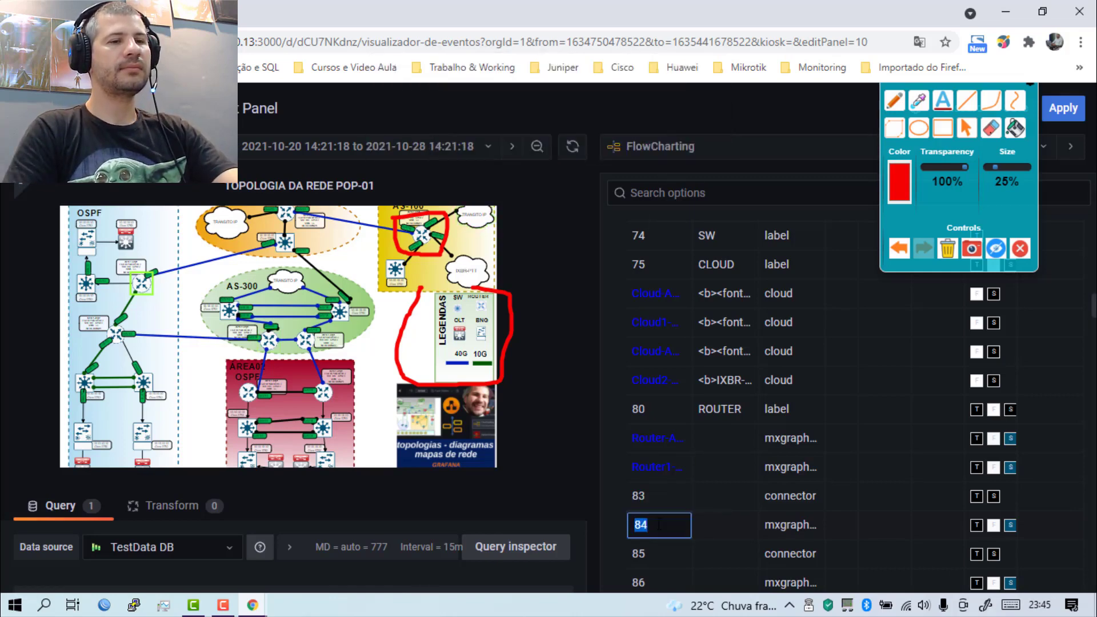
text(Ro)
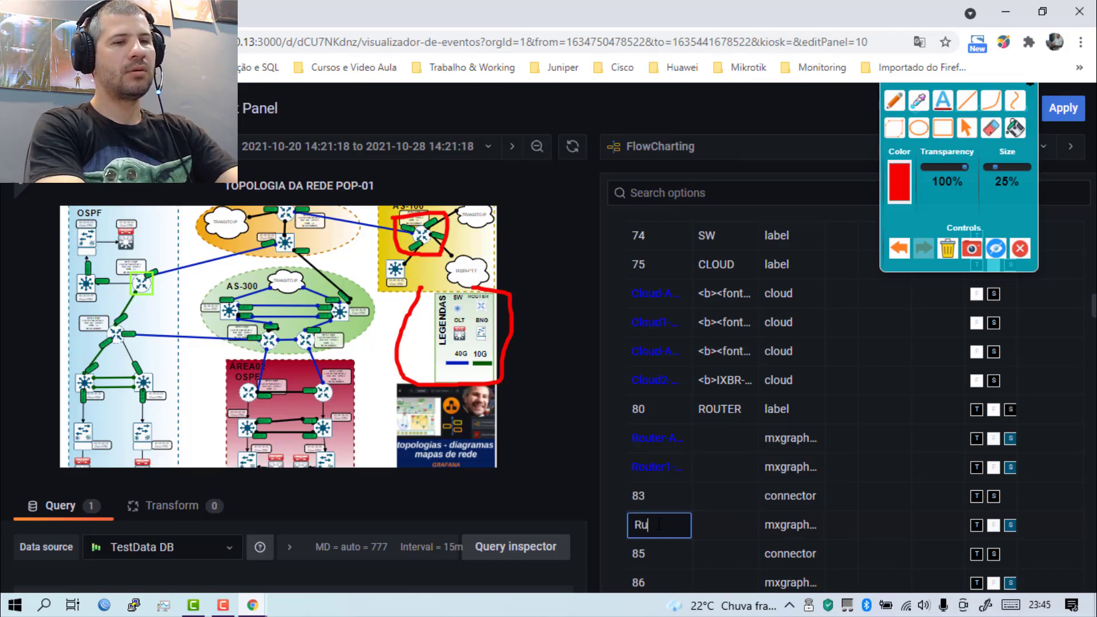
text(uter)
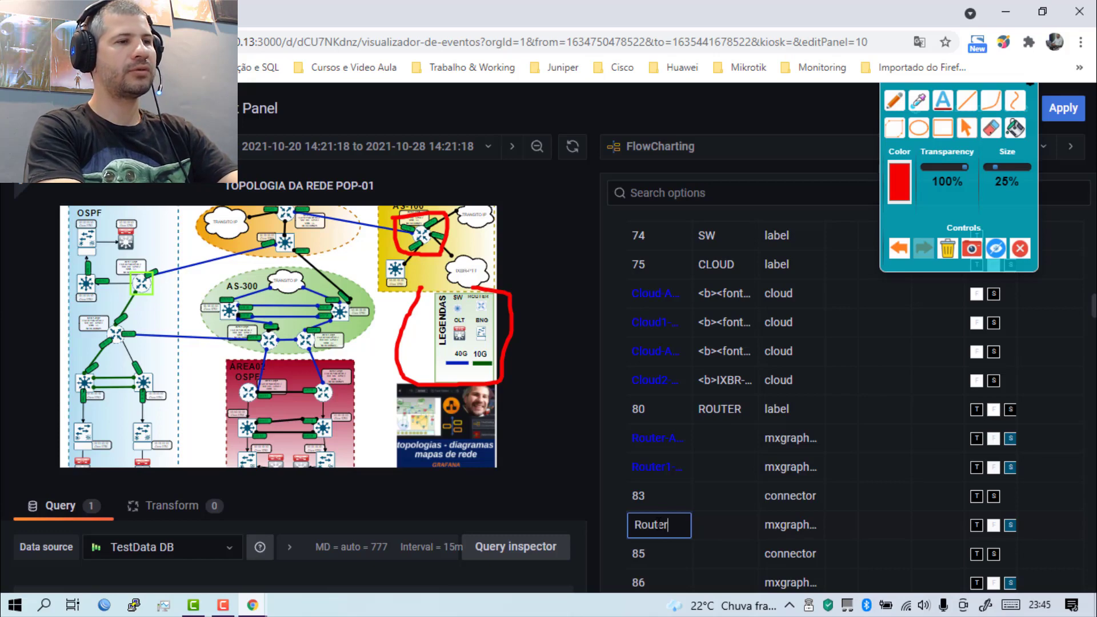
text(1-)
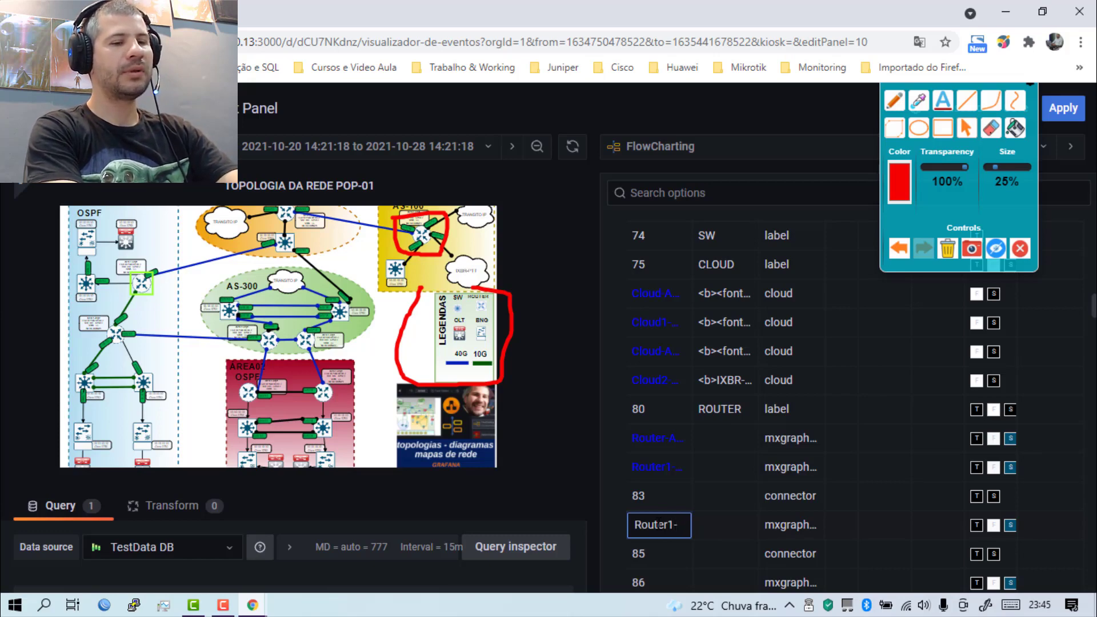
text(OSPF1)
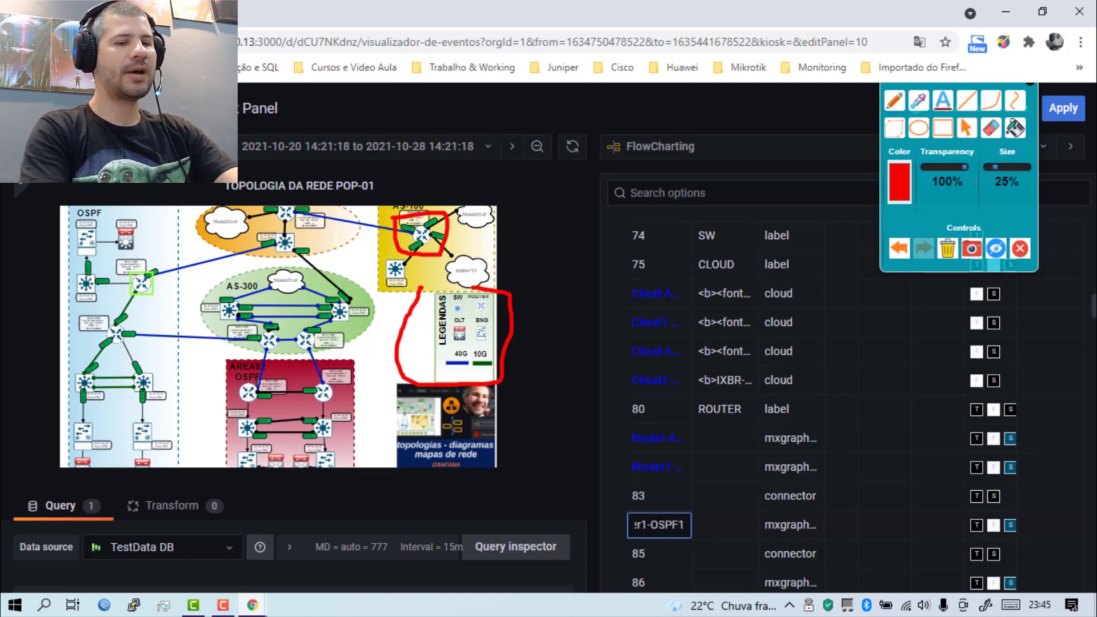
key(BackSpace)
text(-1)
key(Return)
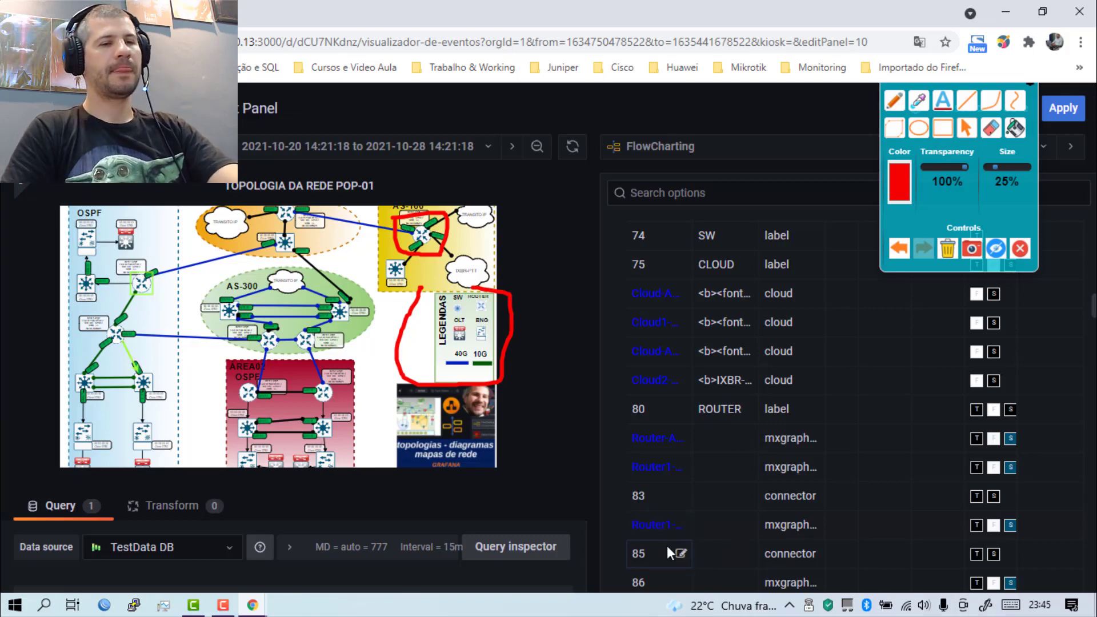
Change the ID of element 86, the lower router in the blue OSPF area, to Router2-OSPF1.
scroll(666, 550, down, 3)
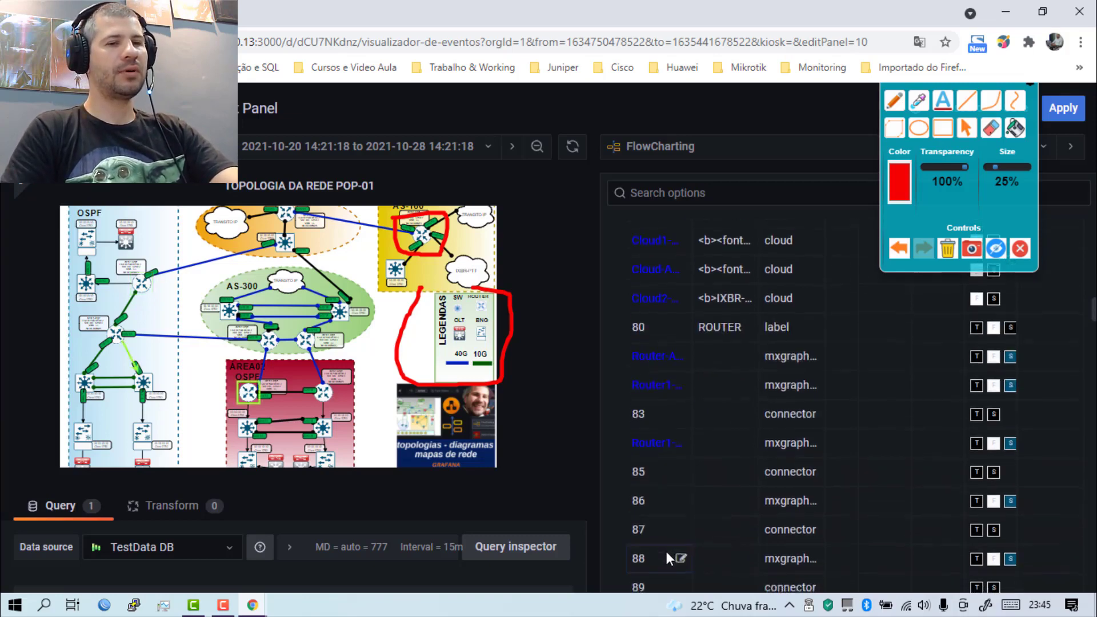
scroll(666, 557, down, 3)
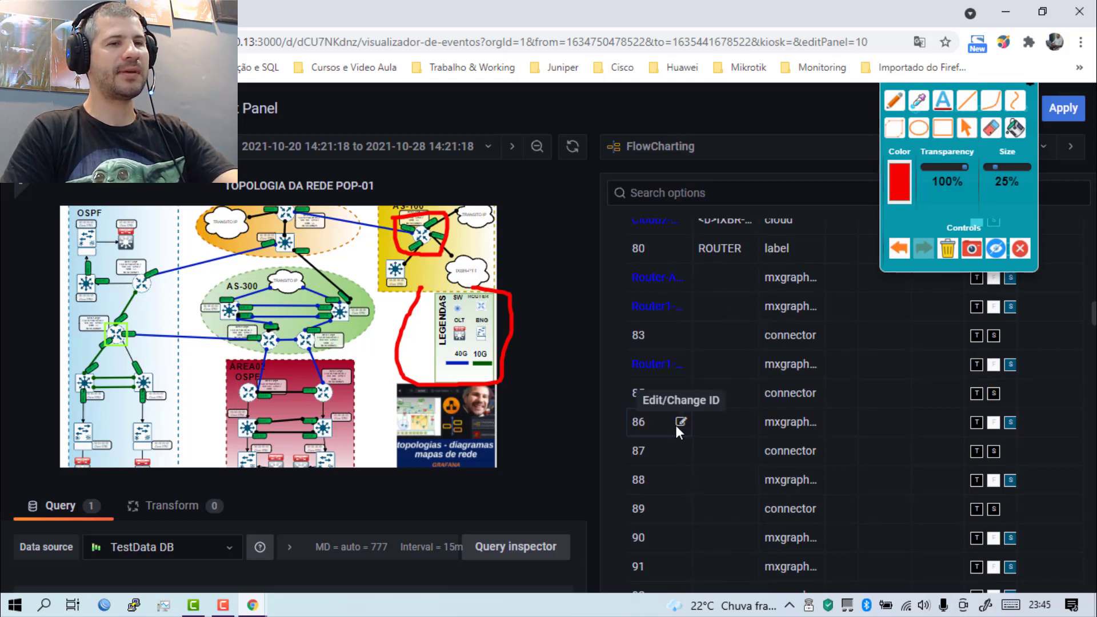
click(679, 423)
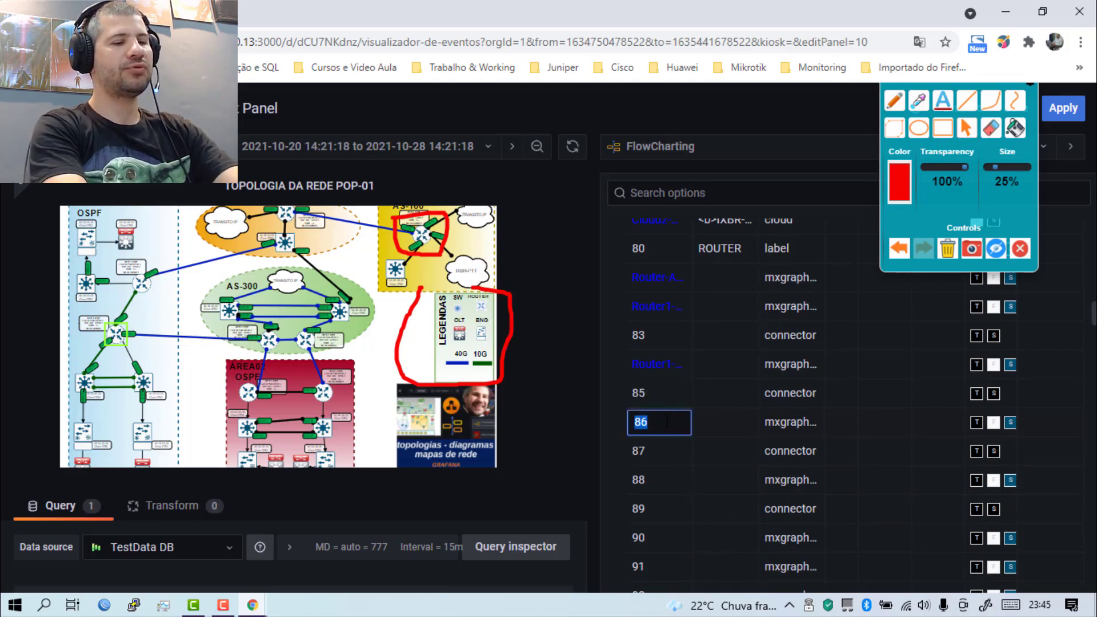
text(Router2)
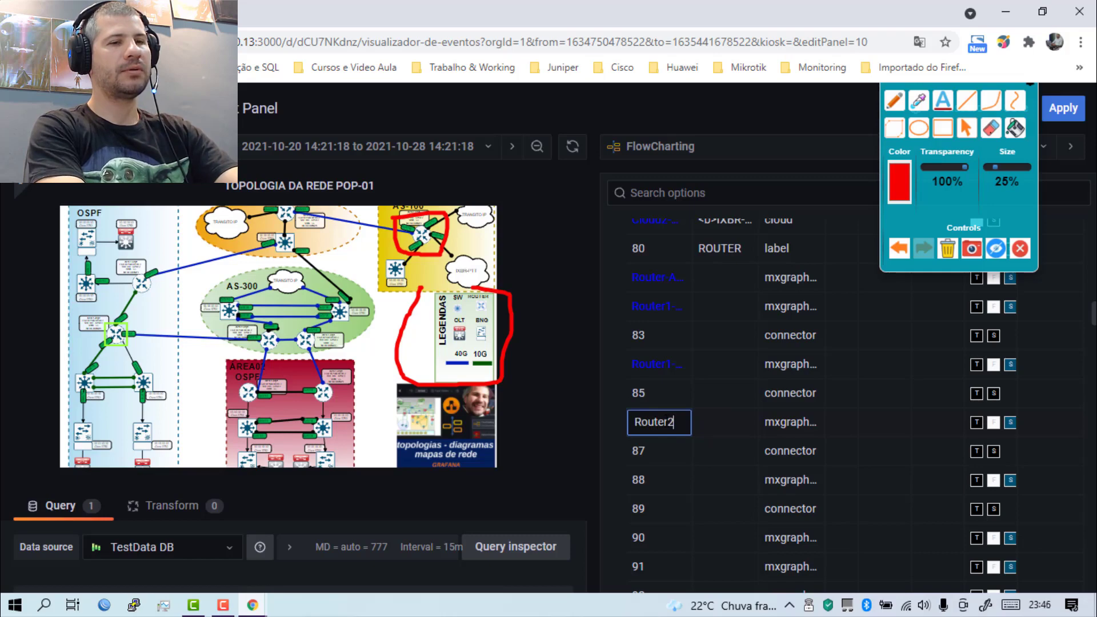
text(-OSPF1)
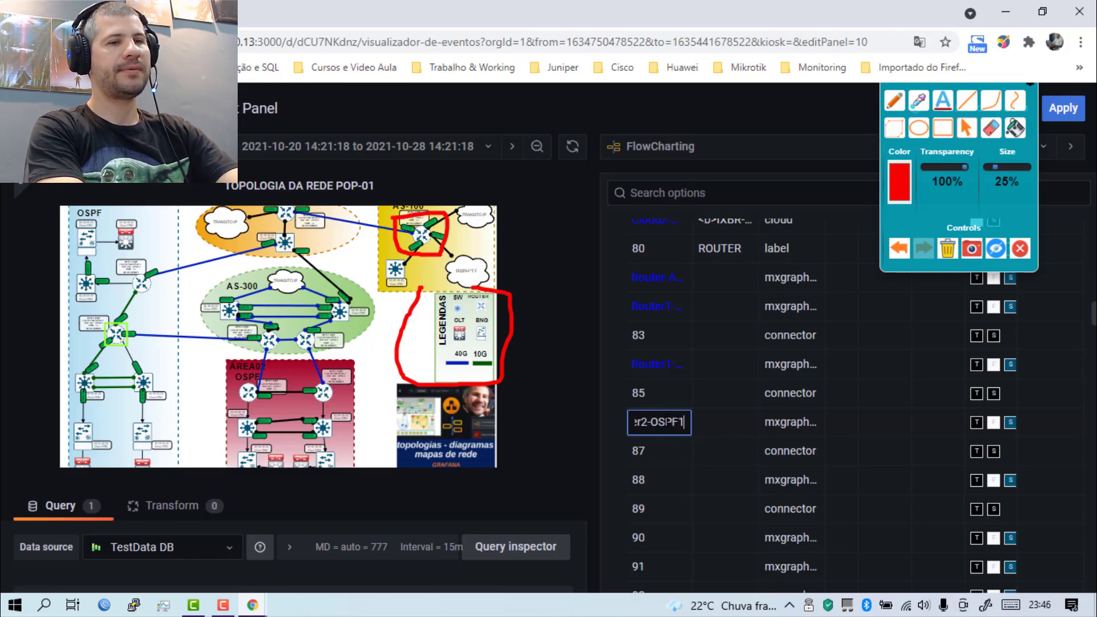
key(Return)
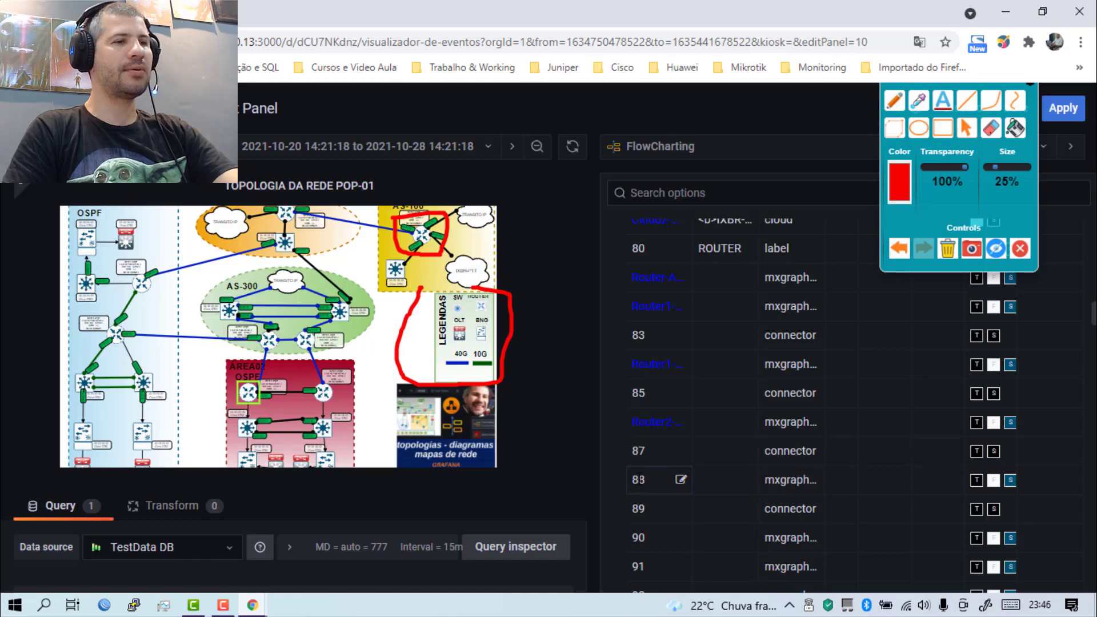
Change the ID of element 88, the left router in the red OSPF area, to Router1-OSPF2.
click(679, 480)
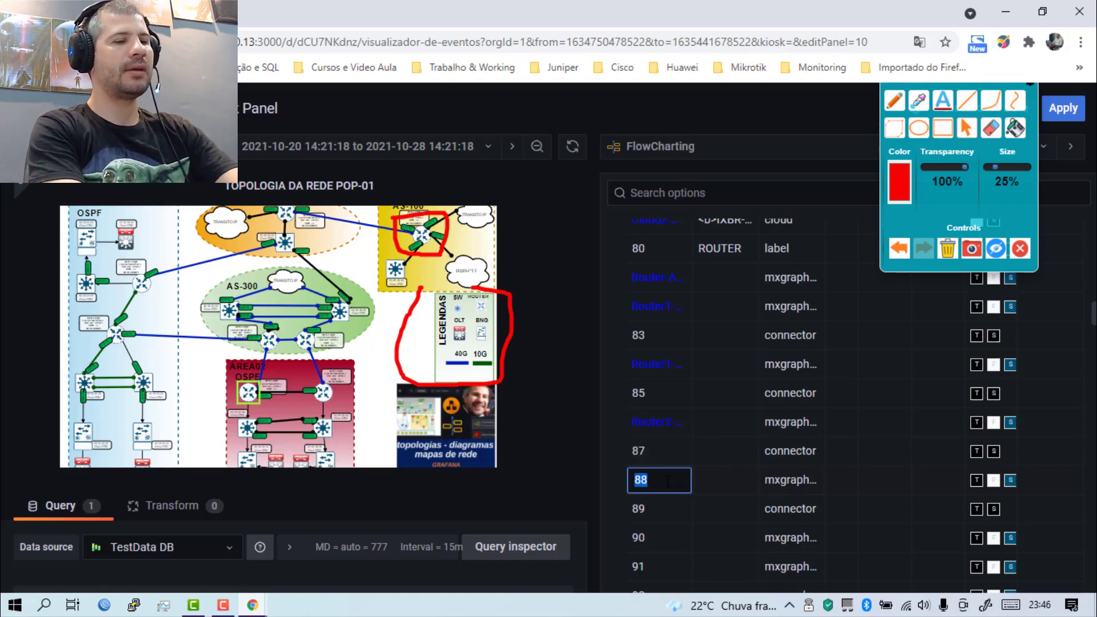
text(Router1)
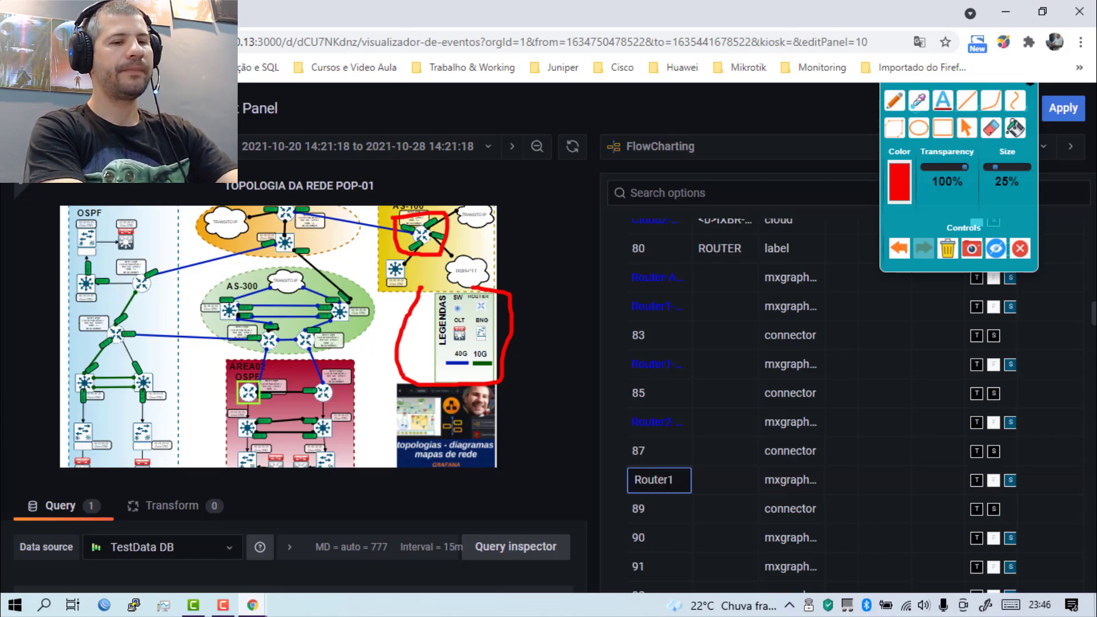
text(-OSPF2)
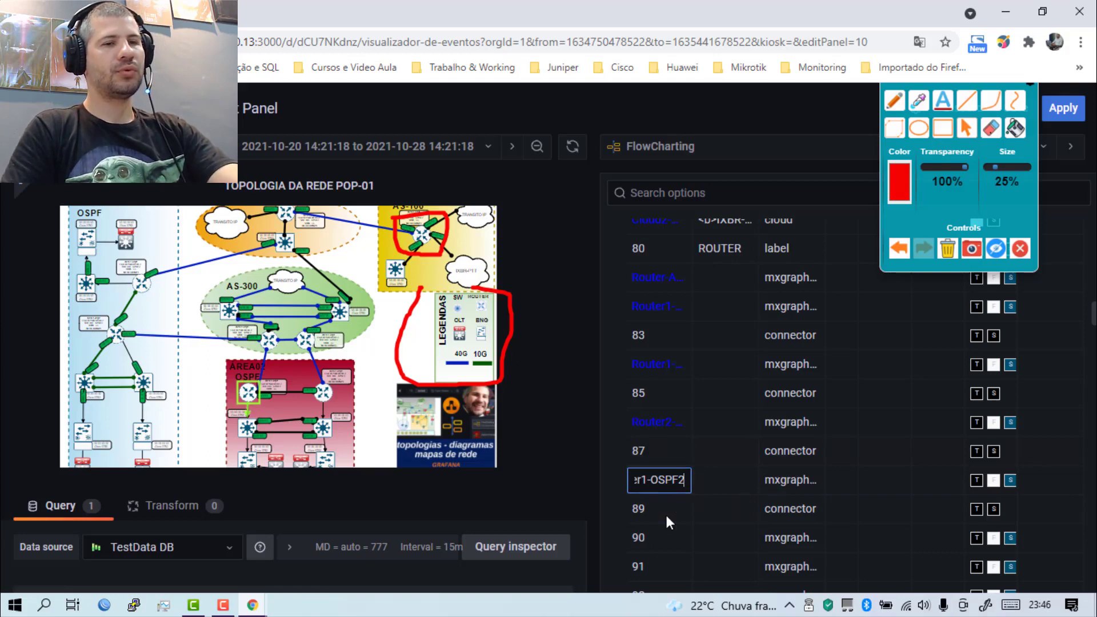
key(Return)
Change the ID of element 90, the right router in the red OSPF area, to Router2-OSPF2.
click(681, 538)
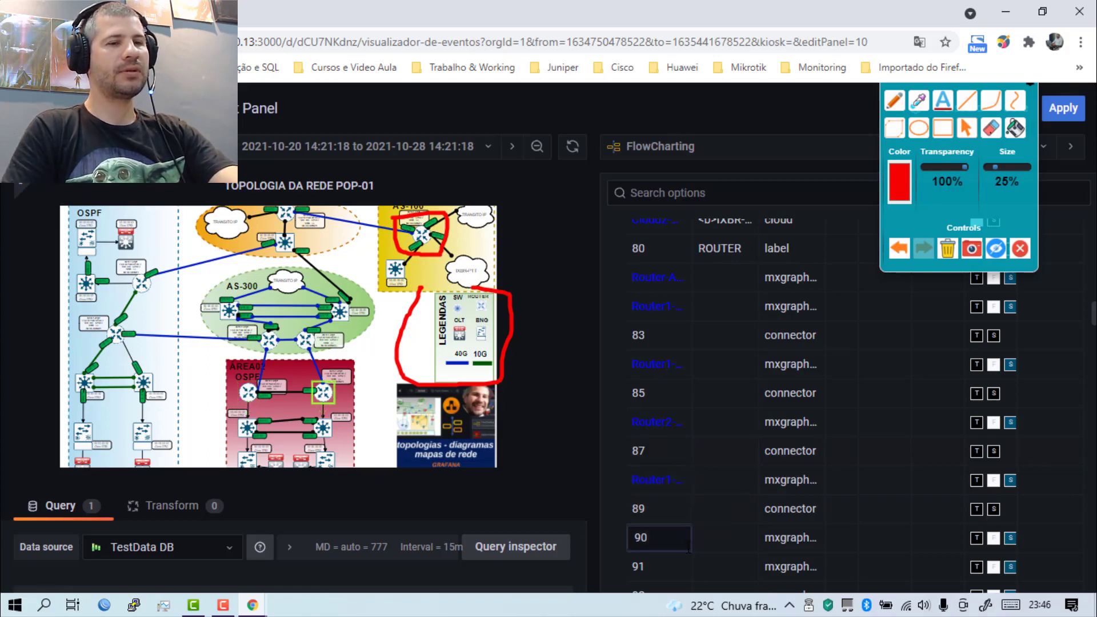
double_click(643, 539)
text(Router3)
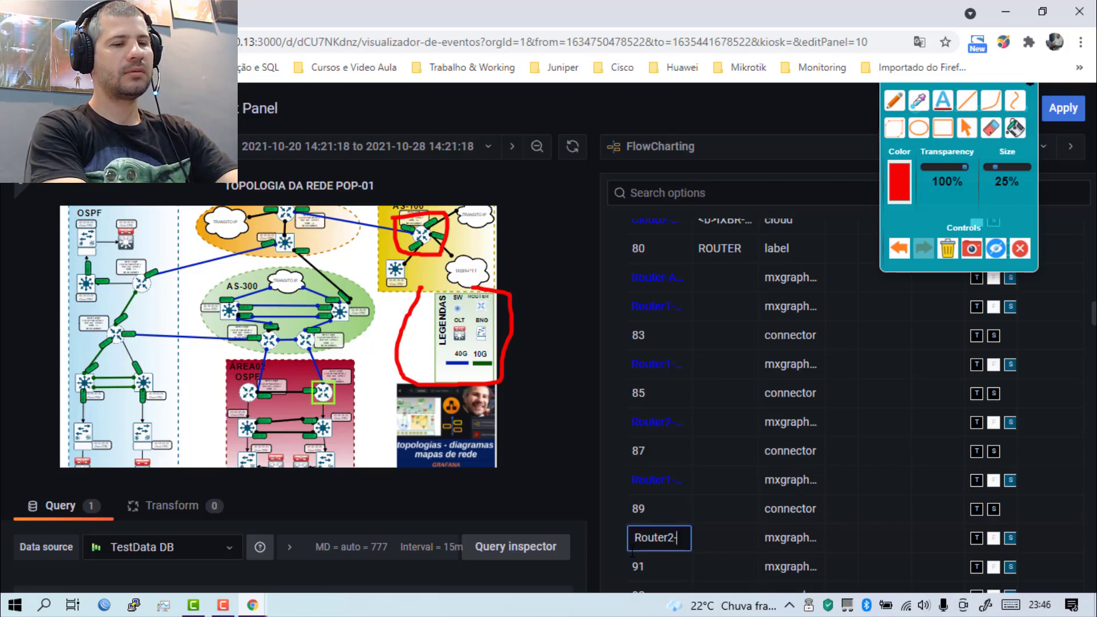
text(-OSPF2)
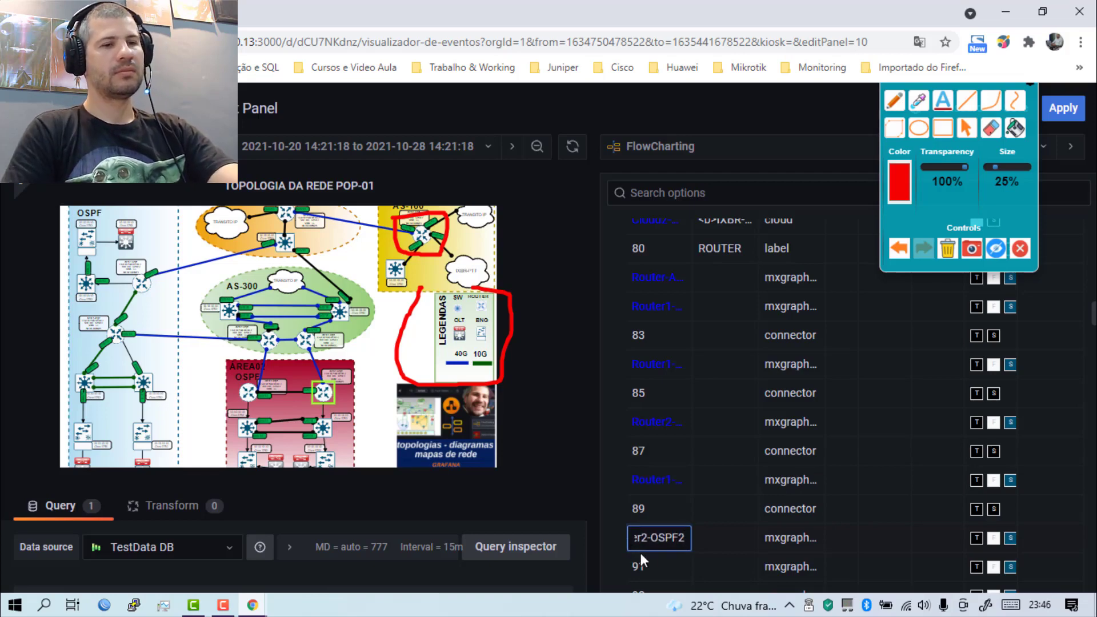
click(683, 565)
scroll(728, 544, down, 1)
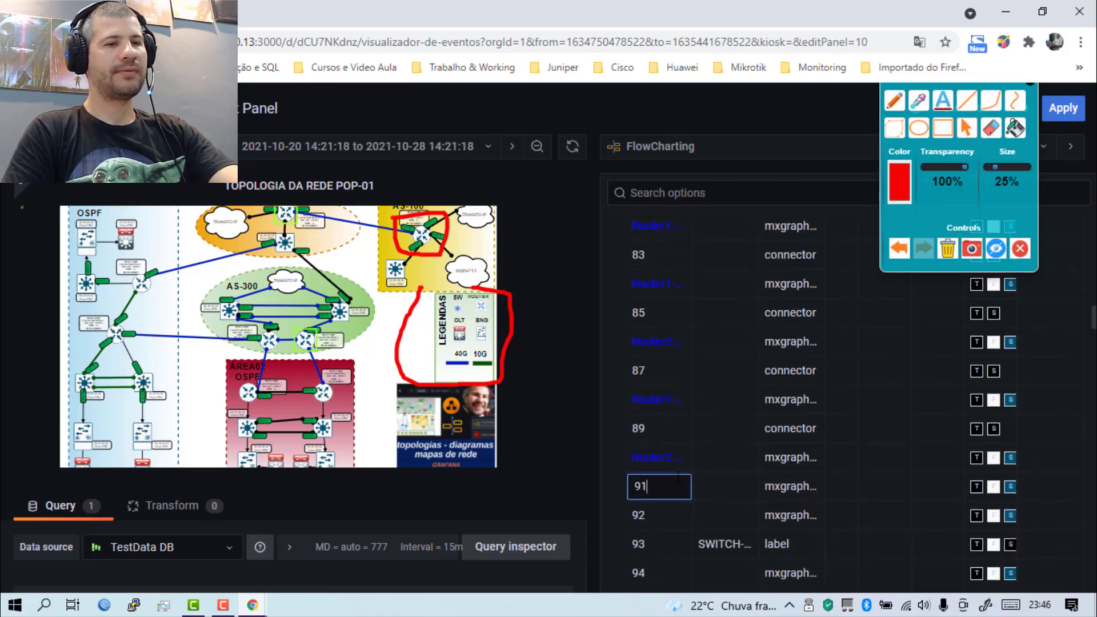
click(702, 471)
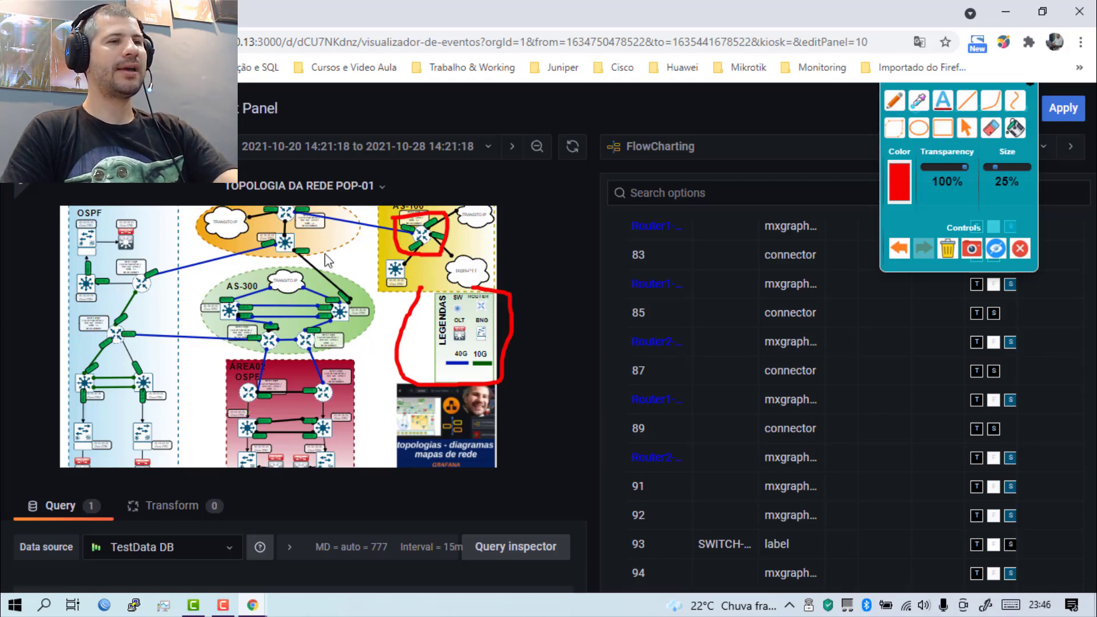
Change the ID of element 91, the router in the orange AS-200 cloud, to Router-AS200.
scroll(306, 246, down, 1)
scroll(307, 243, down, 1)
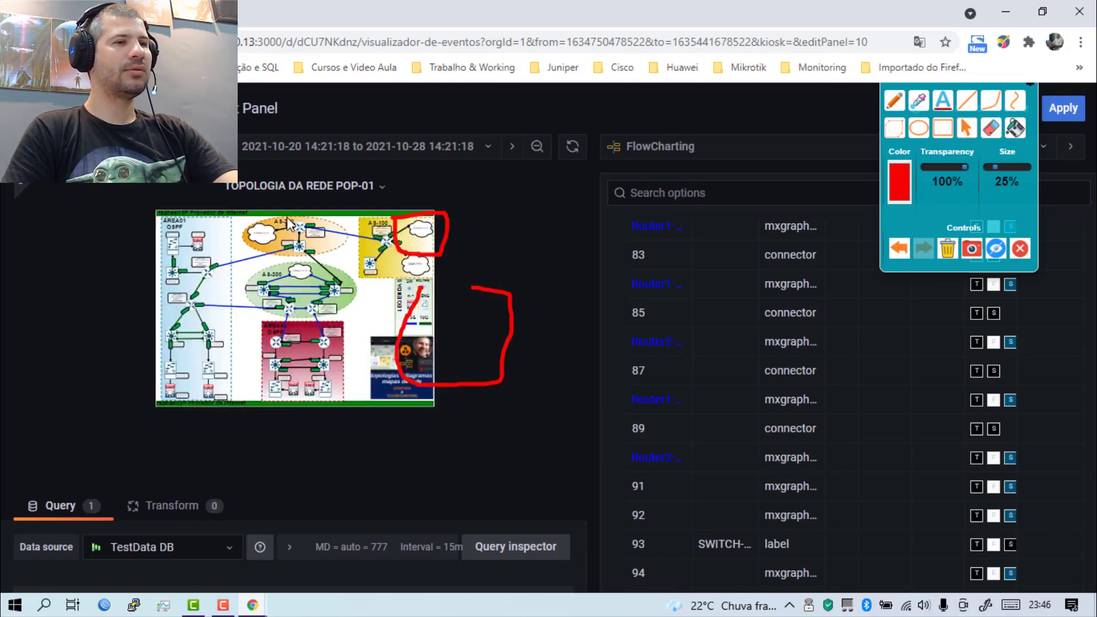
scroll(301, 224, up, 1)
scroll(304, 228, up, 2)
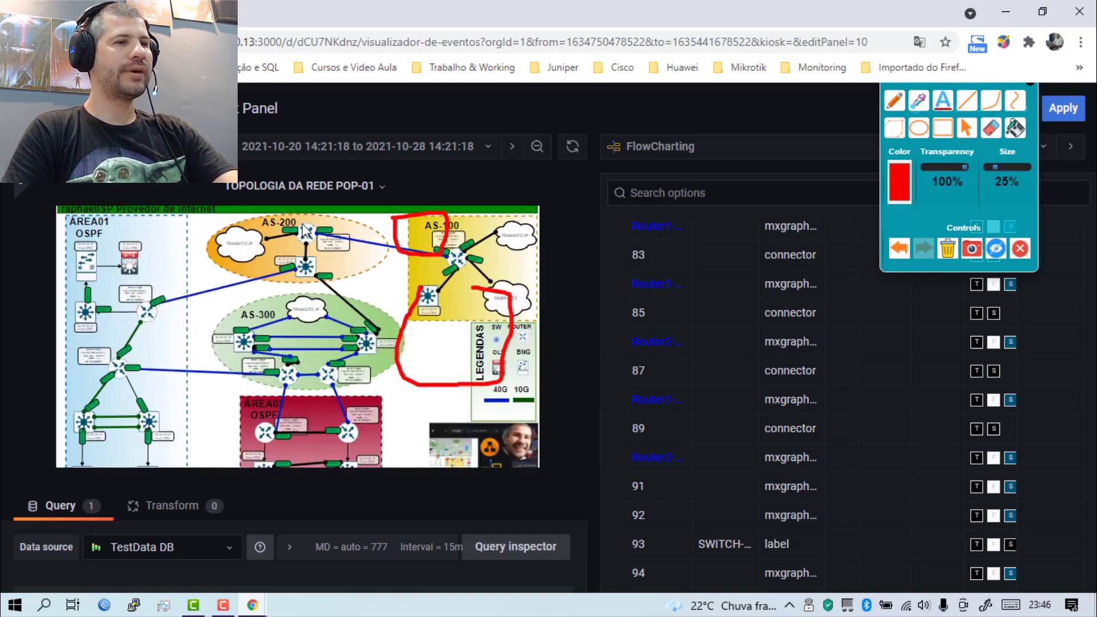
scroll(305, 229, up, 1)
scroll(307, 228, up, 1)
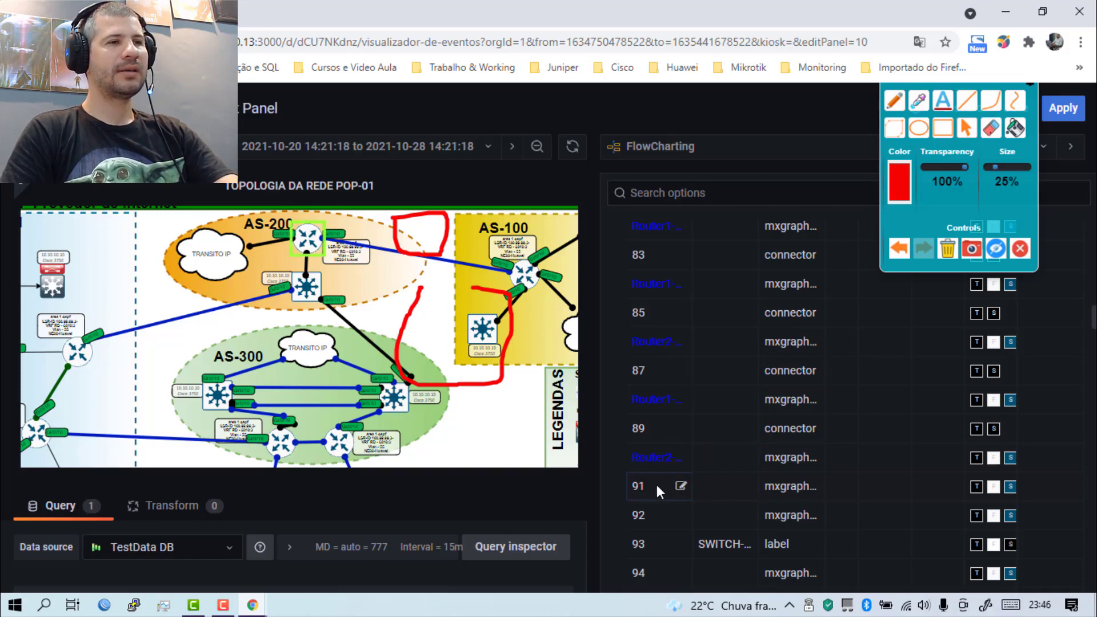
click(674, 486)
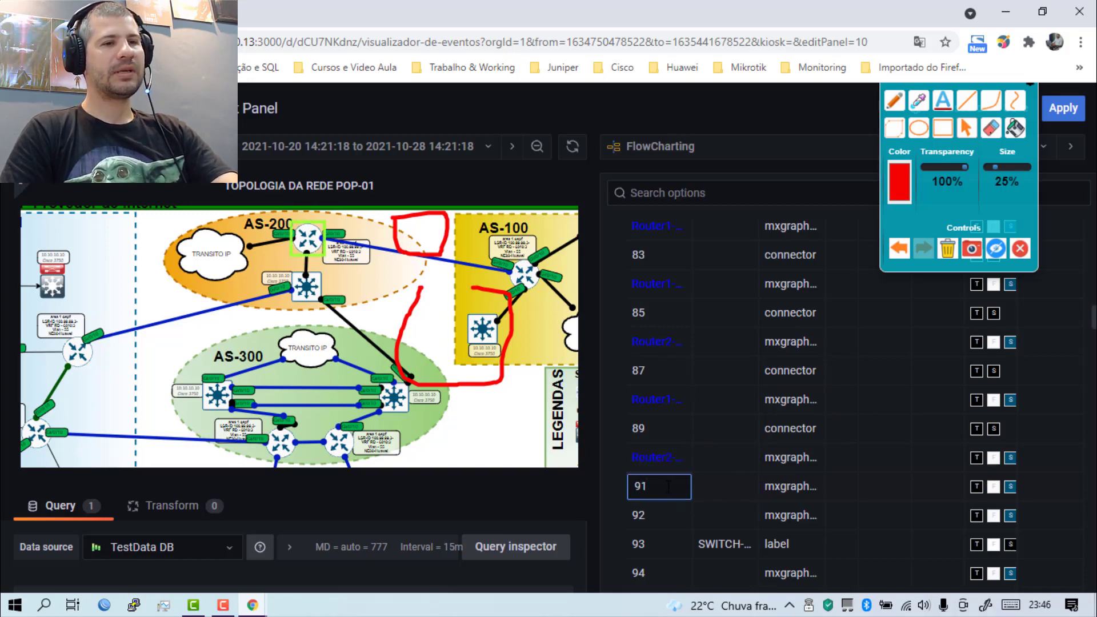
key(ctrl+a)
text(Ruter)
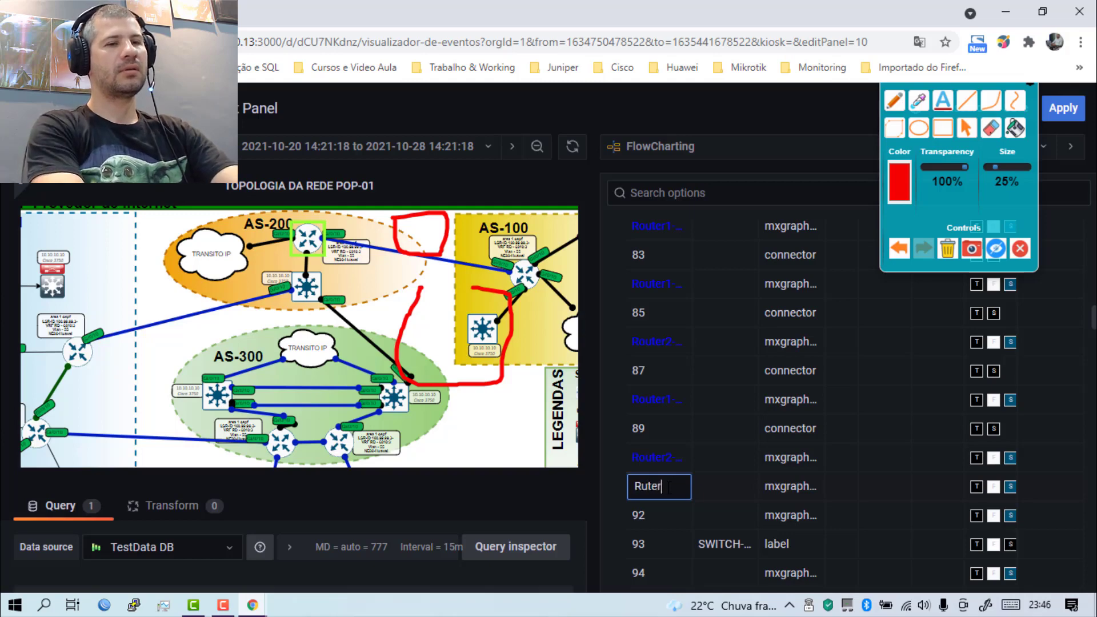
key(BackSpace)
key(BackSpace)
key(BackSpace)
text(oute)
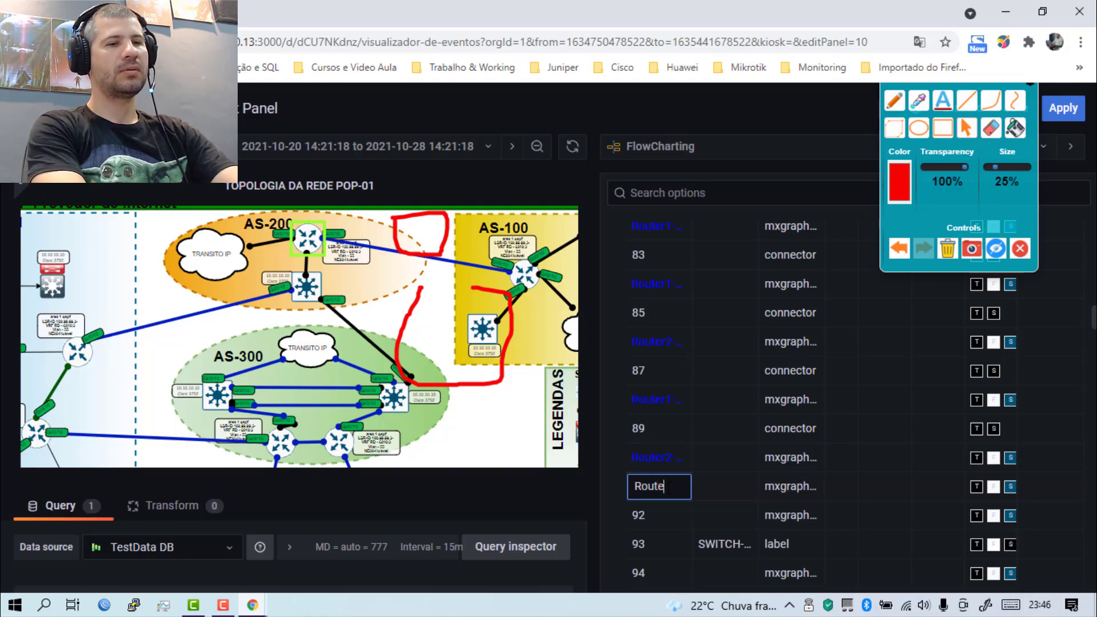
text(r-AS200)
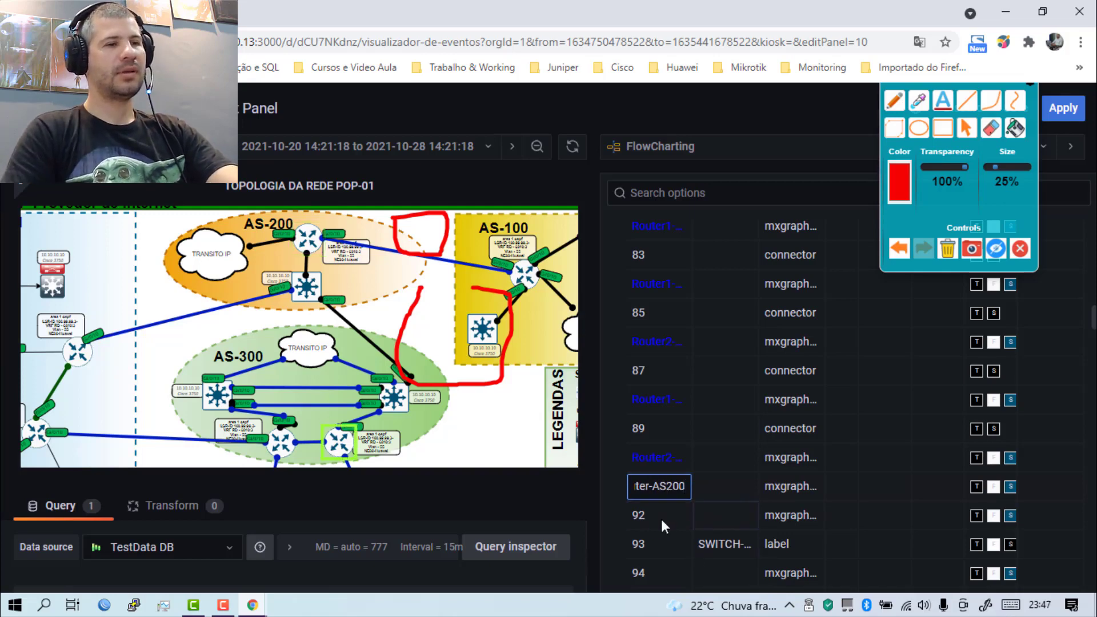
Change the ID of element 92, the lower-right router in the green AS-300 area, to Router2-AS300.
click(679, 512)
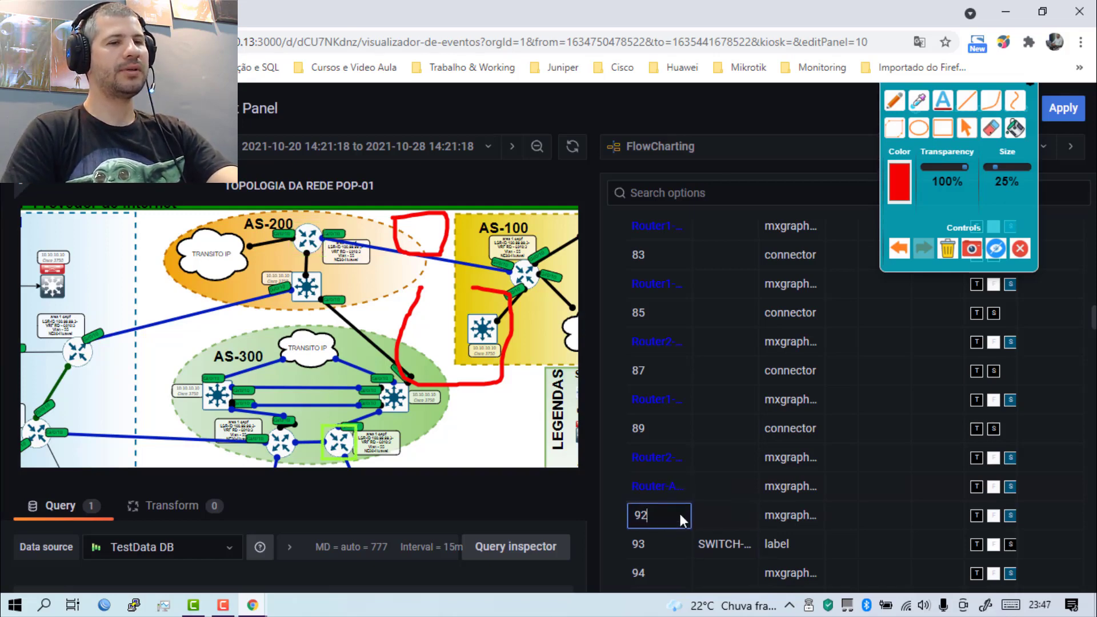
text(Router2)
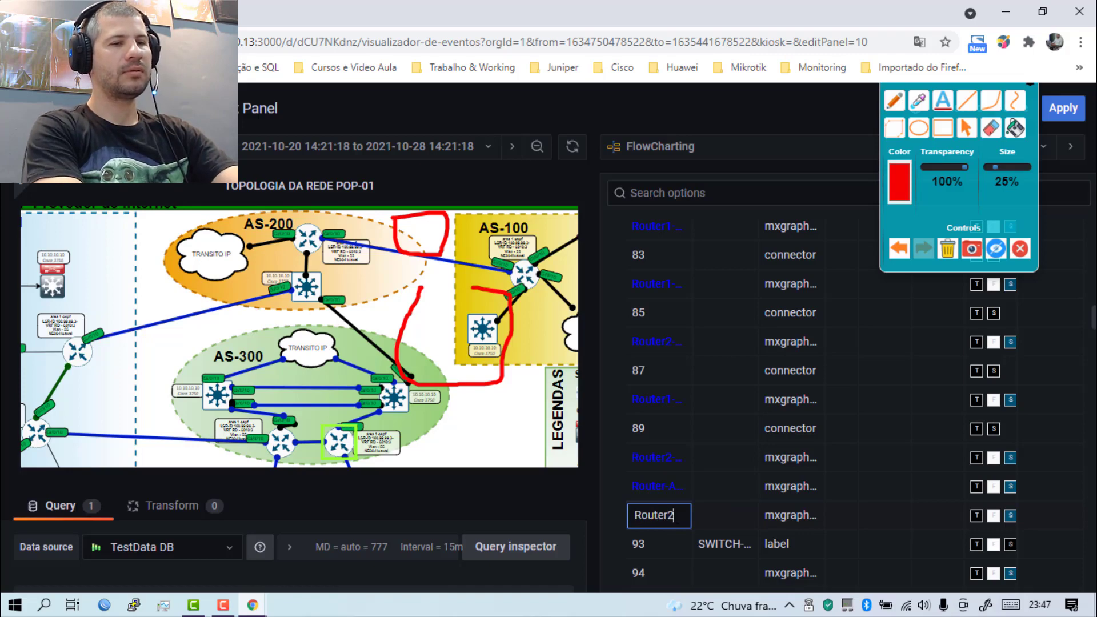
text(-AS300)
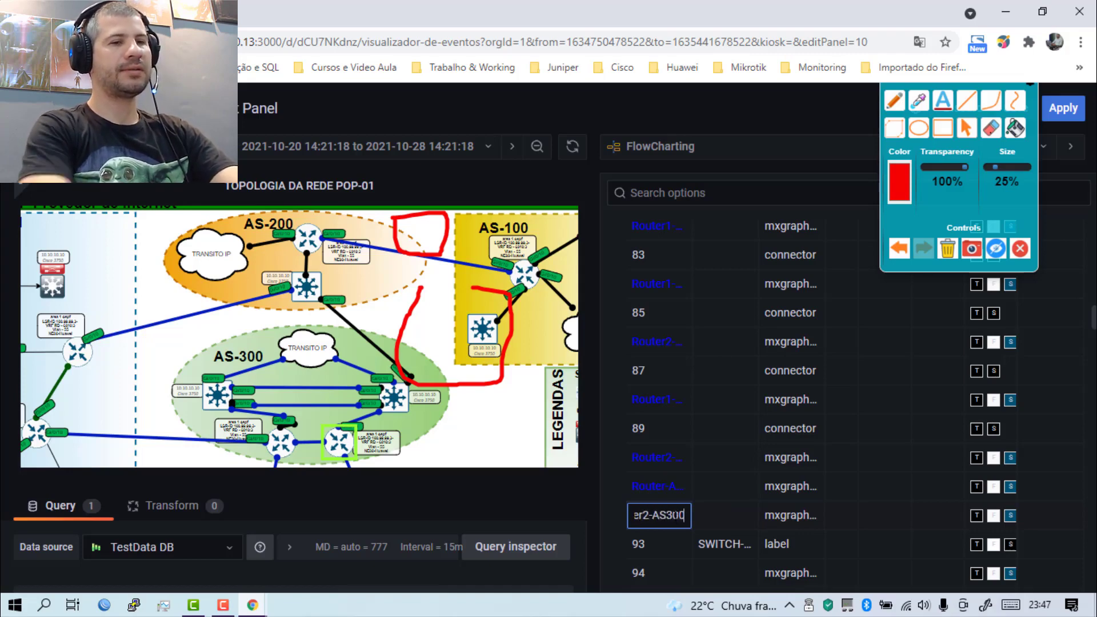
click(718, 518)
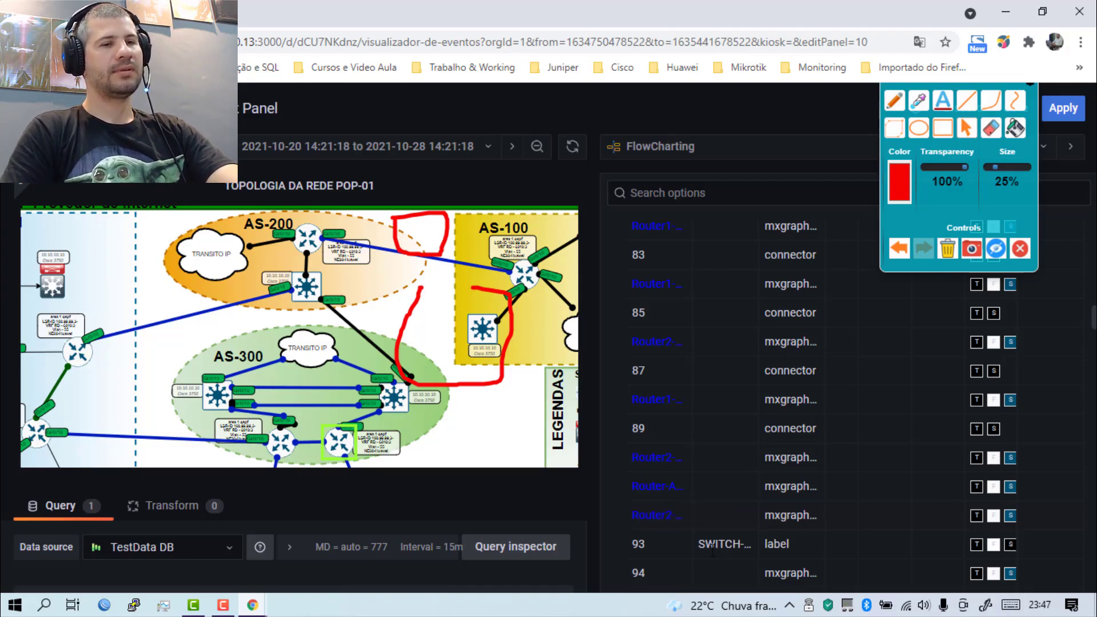
Change the ID of element 94, the switch in the yellow AS-100 area, to Switch-AS100.
scroll(665, 540, down, 1)
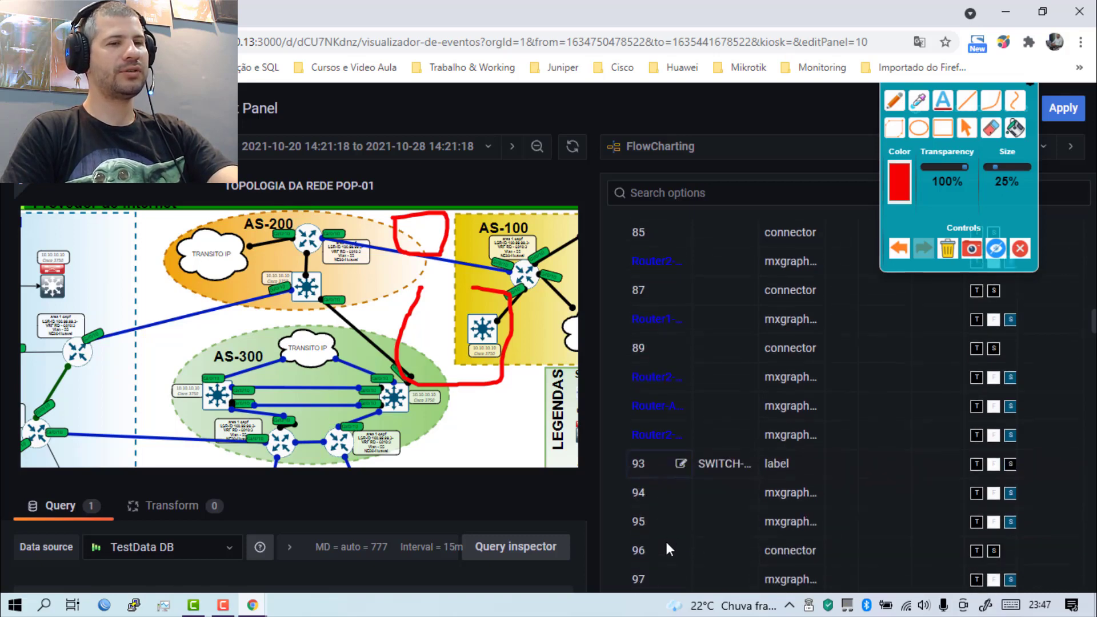
click(680, 493)
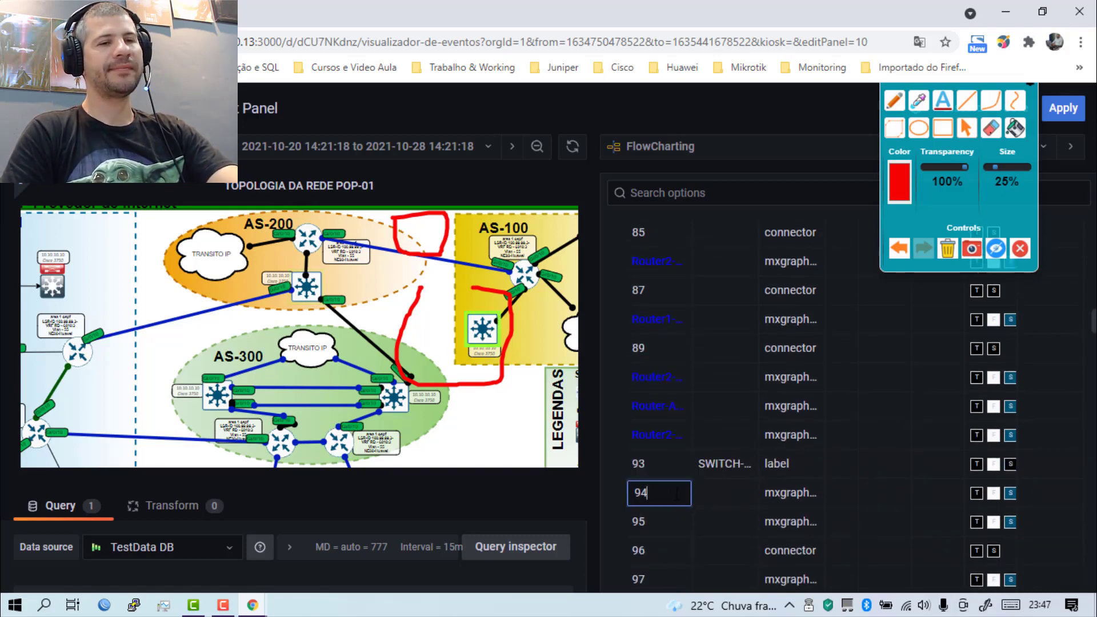
key(ctrl+a)
text(S)
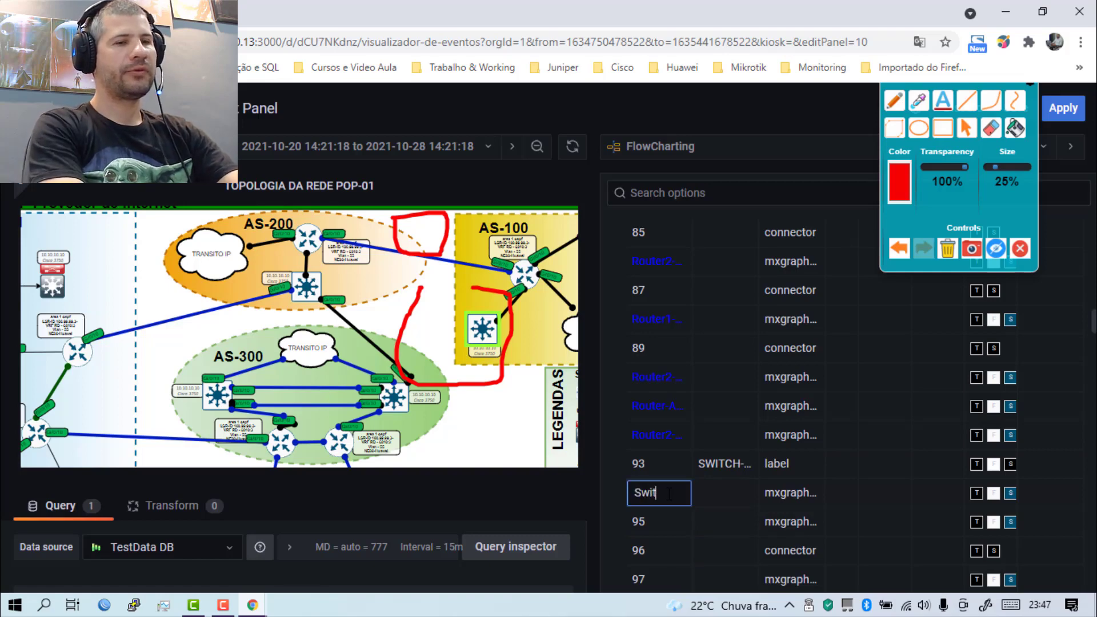
text(witch-AS100)
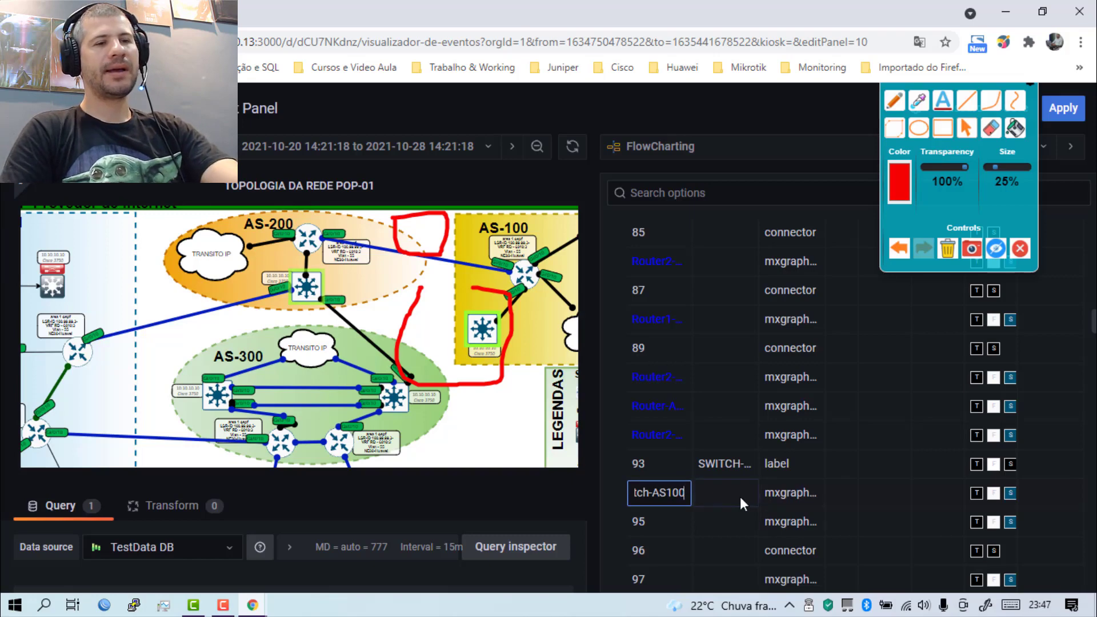
key(Return)
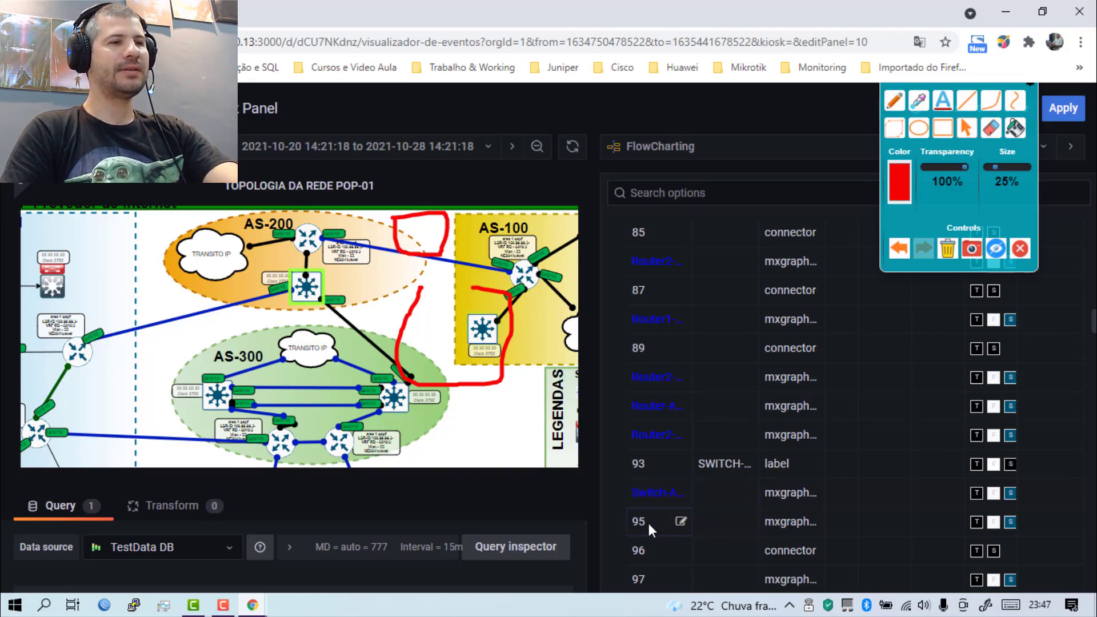
Change the ID of element 95, the switch in the orange AS-200 cloud, to Switch-AS200.
click(680, 520)
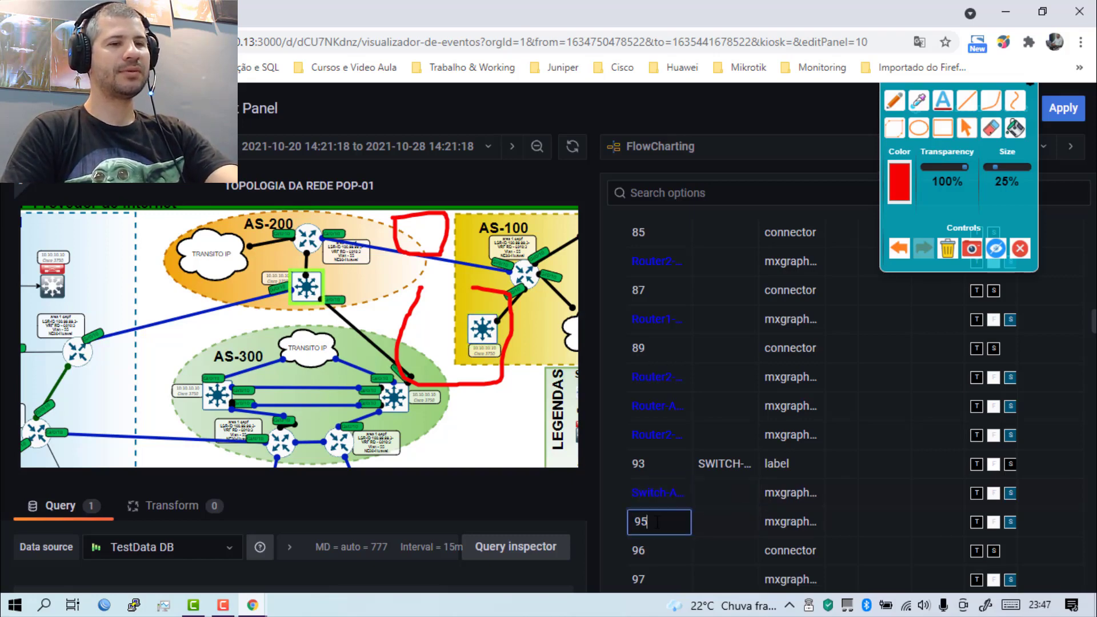
double_click(656, 522)
text(Swit)
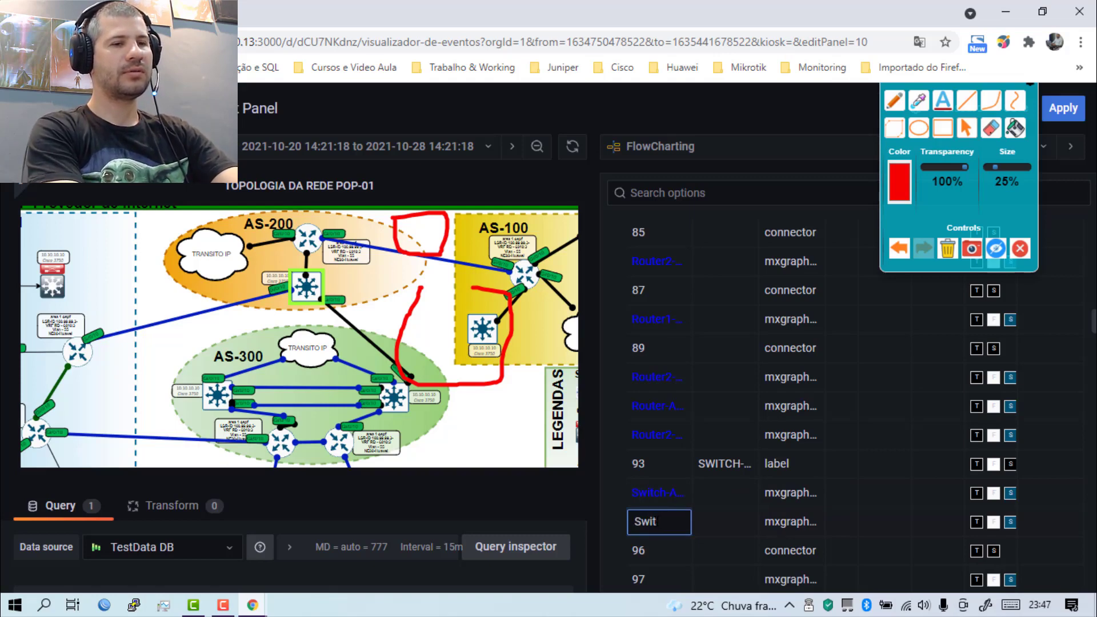
text(ch-AS200)
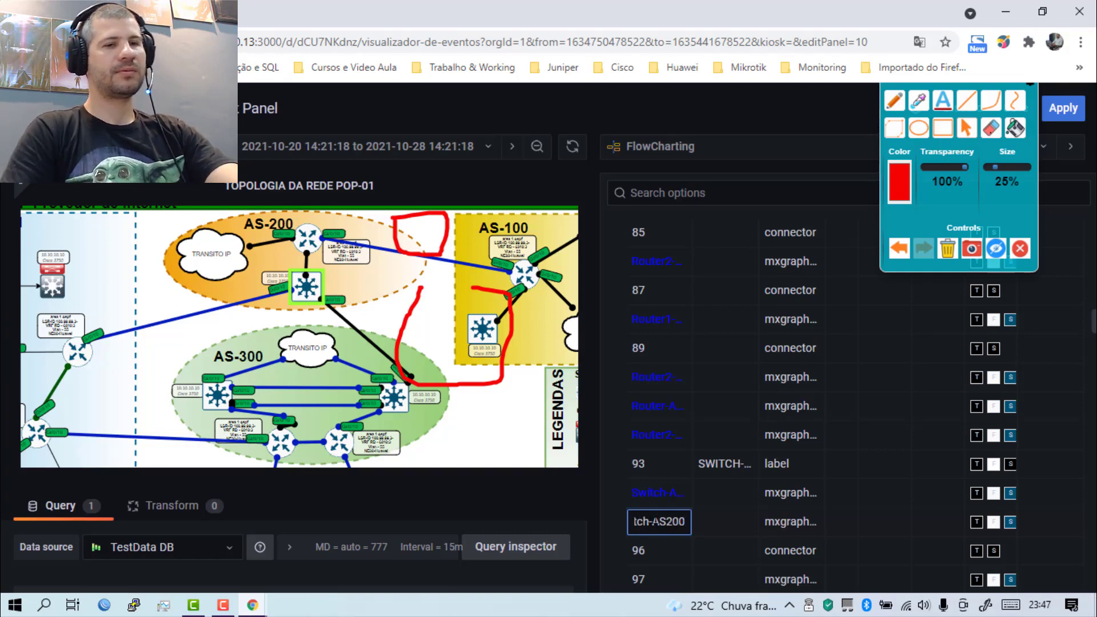
key(Return)
Restore the full topology view and clear all red annotations drawn over it.
scroll(670, 545, down, 3)
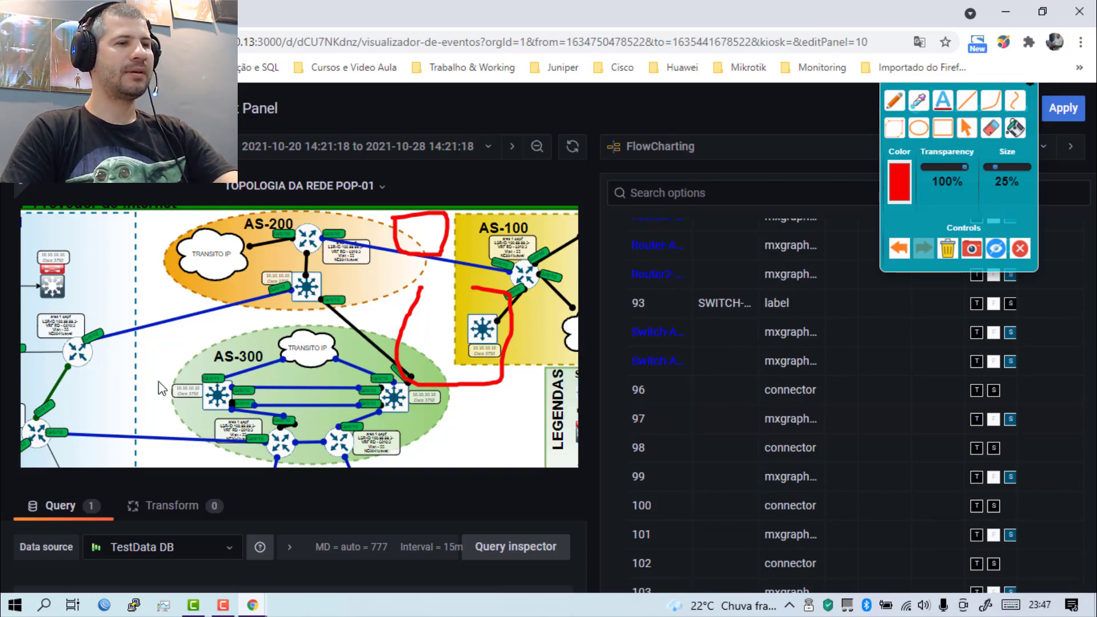
scroll(158, 382, down, 3)
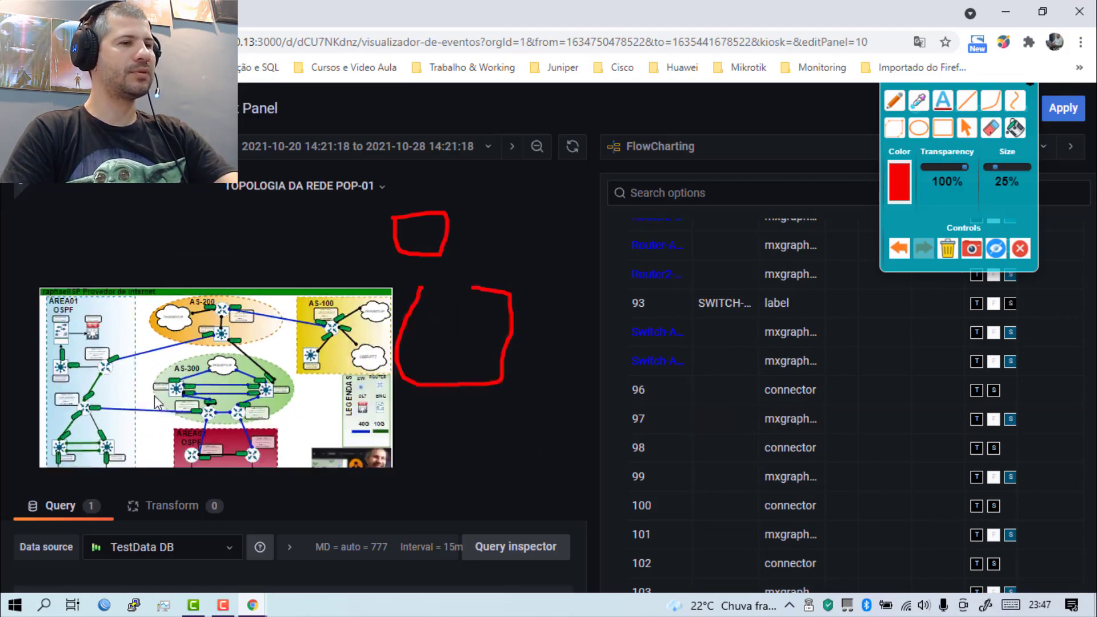
scroll(249, 459, down, 2)
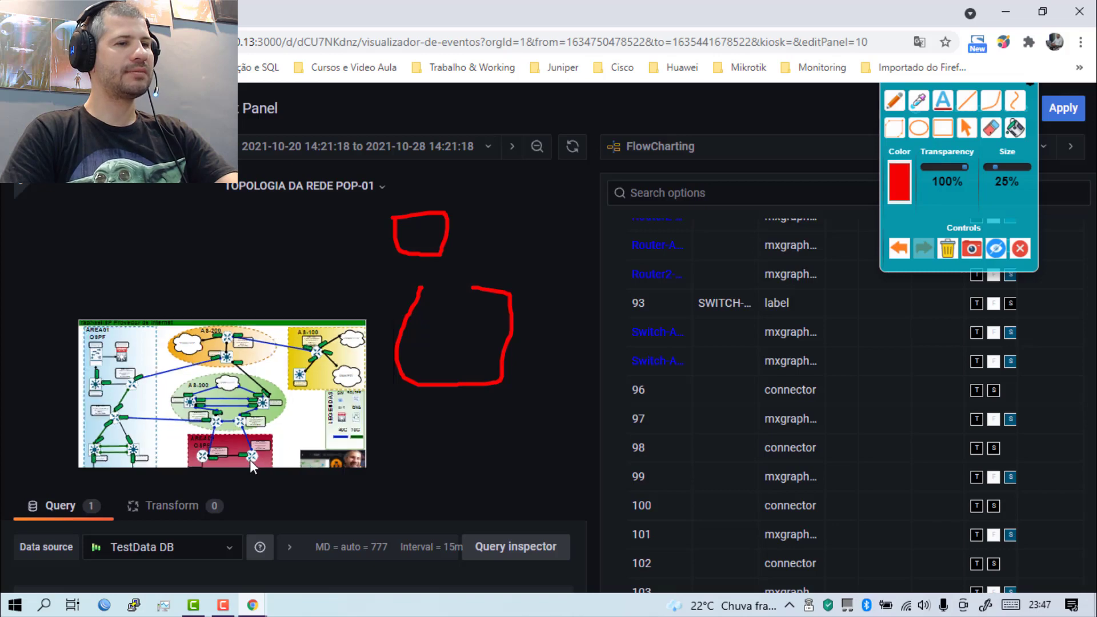
drag(17, 184, 78, 185)
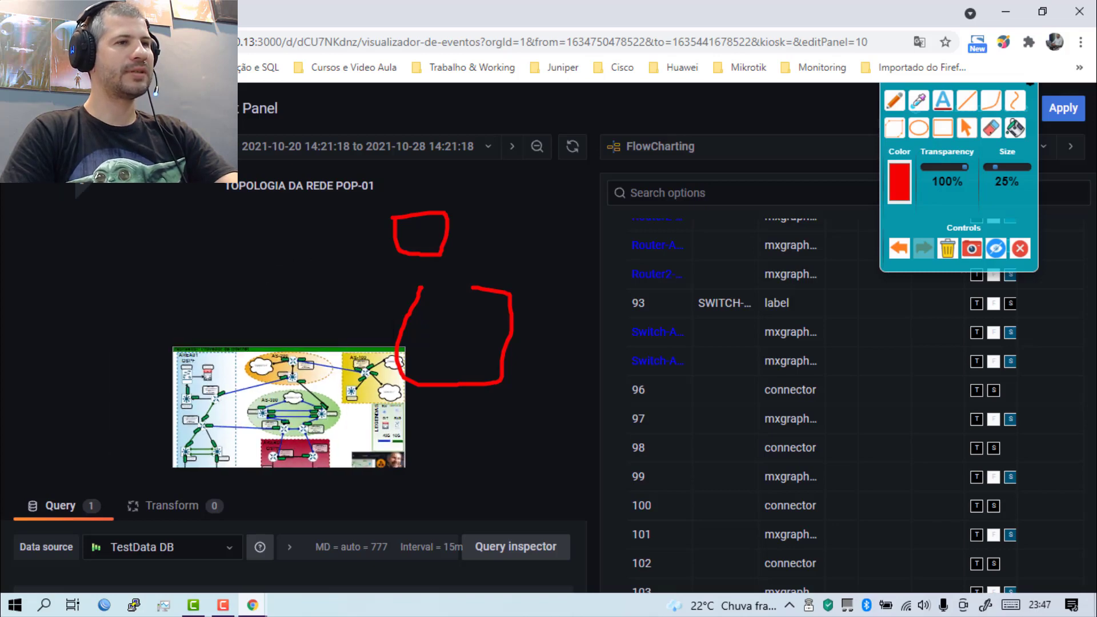
key(Escape)
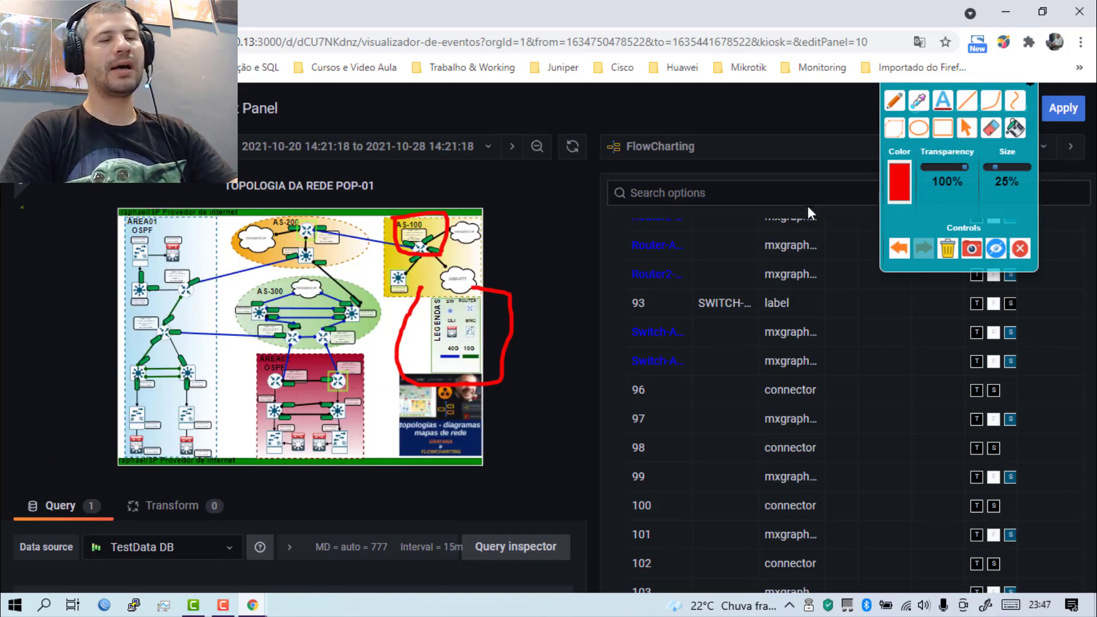
click(947, 248)
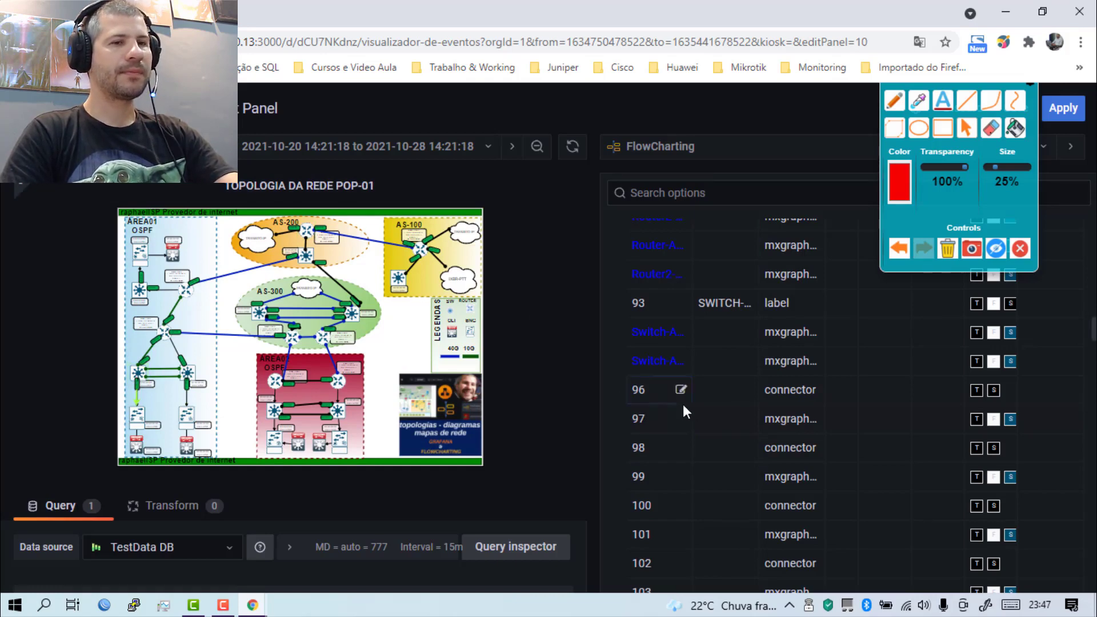
Change the ID of element 97, the lower-left switch in the blue OSPF area, to Switch1-OSPF1.
click(680, 419)
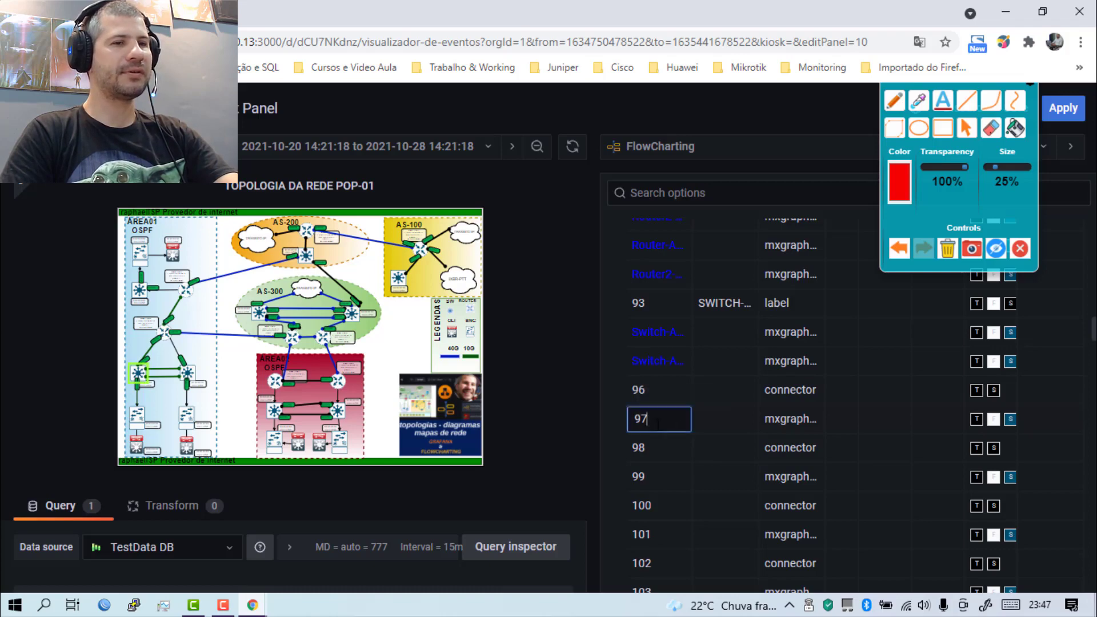
text(Switch)
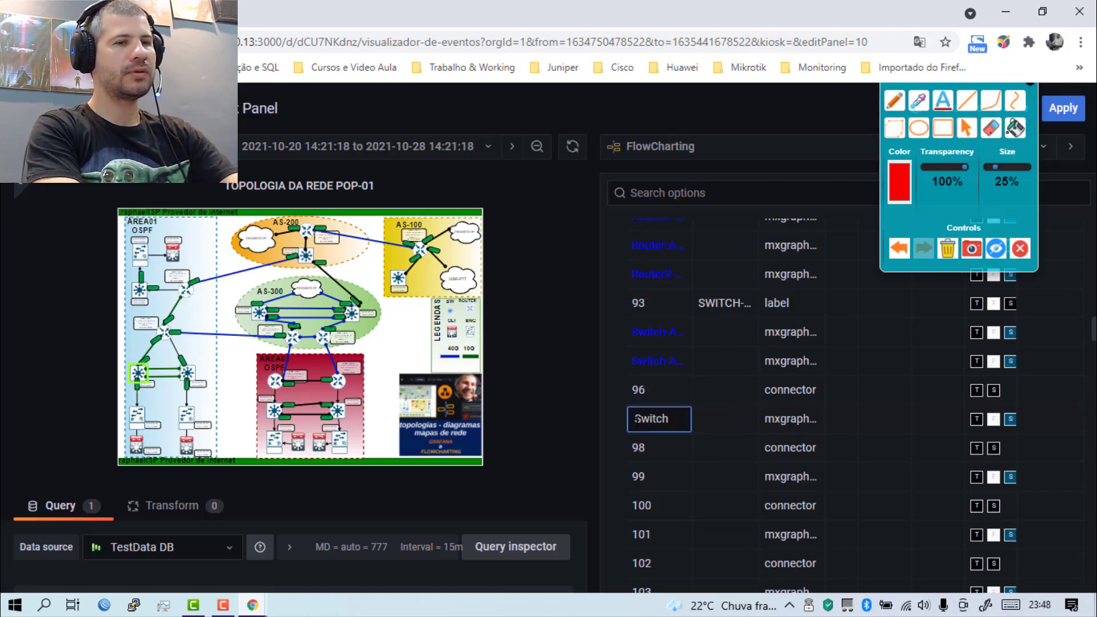
text(1-OSPF1)
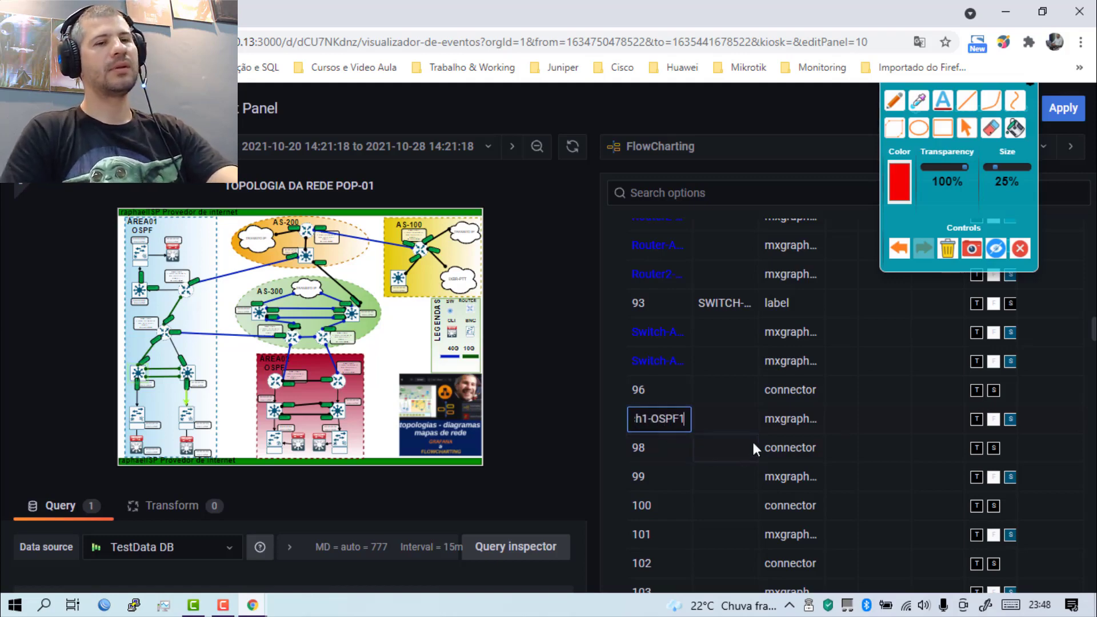
key(Return)
Change the ID of element 99, the lower-right switch in the blue OSPF area, to Switch2-OSPF1.
click(681, 476)
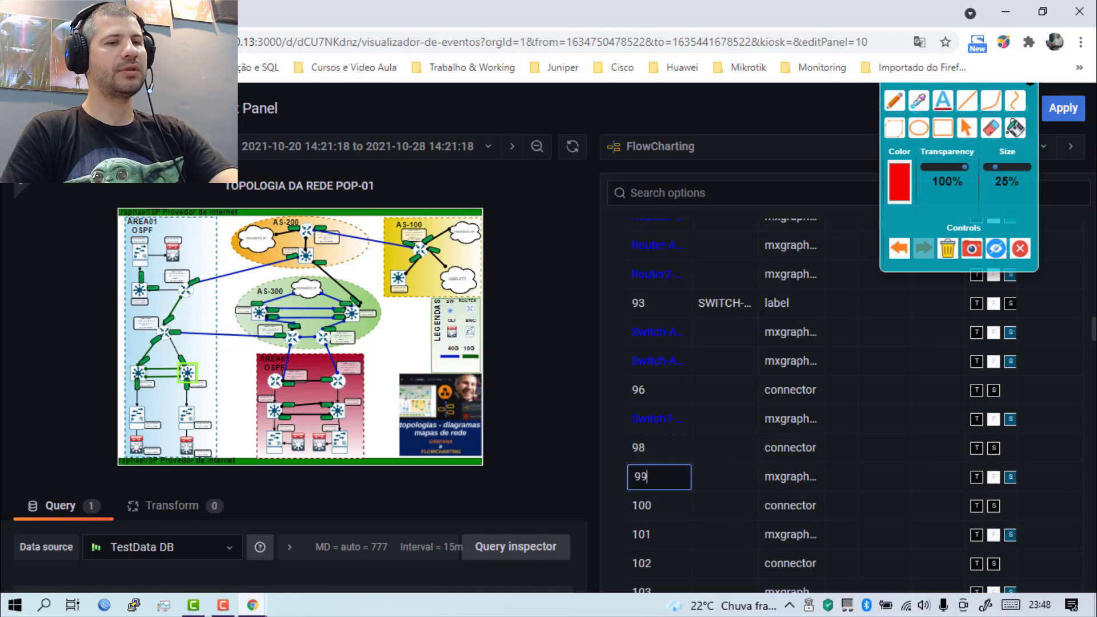
text(Switch2-)
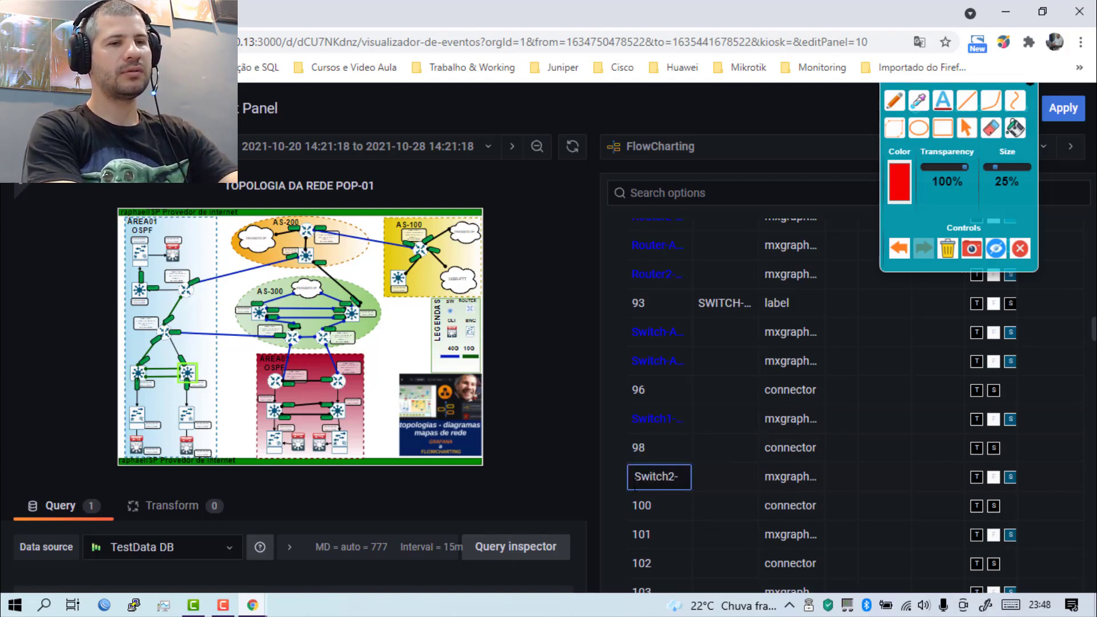
text(OSPF1)
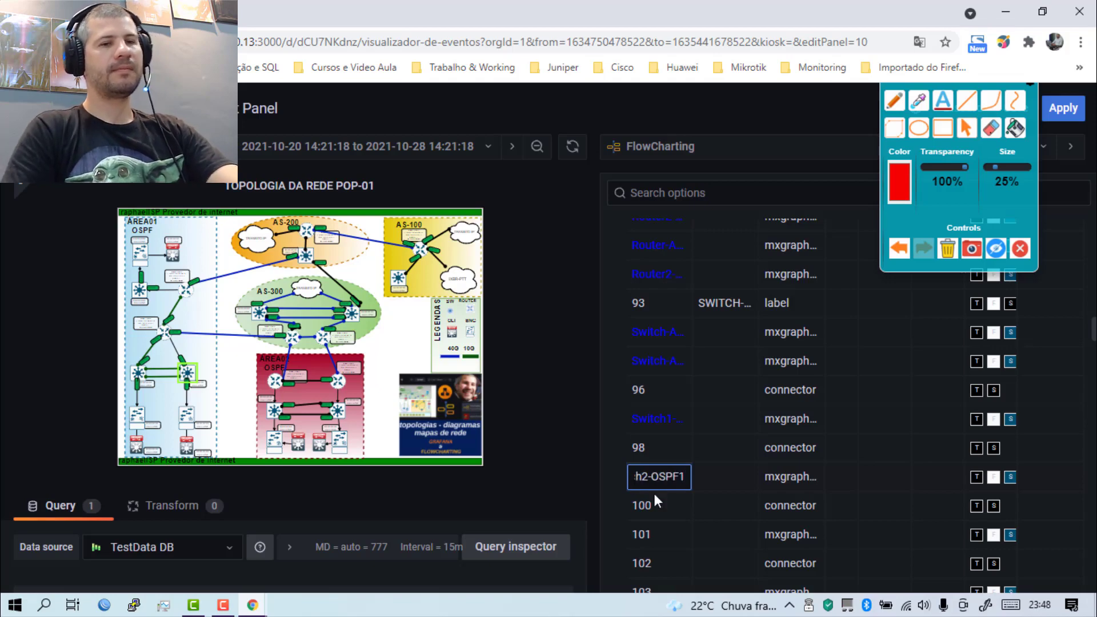
click(709, 516)
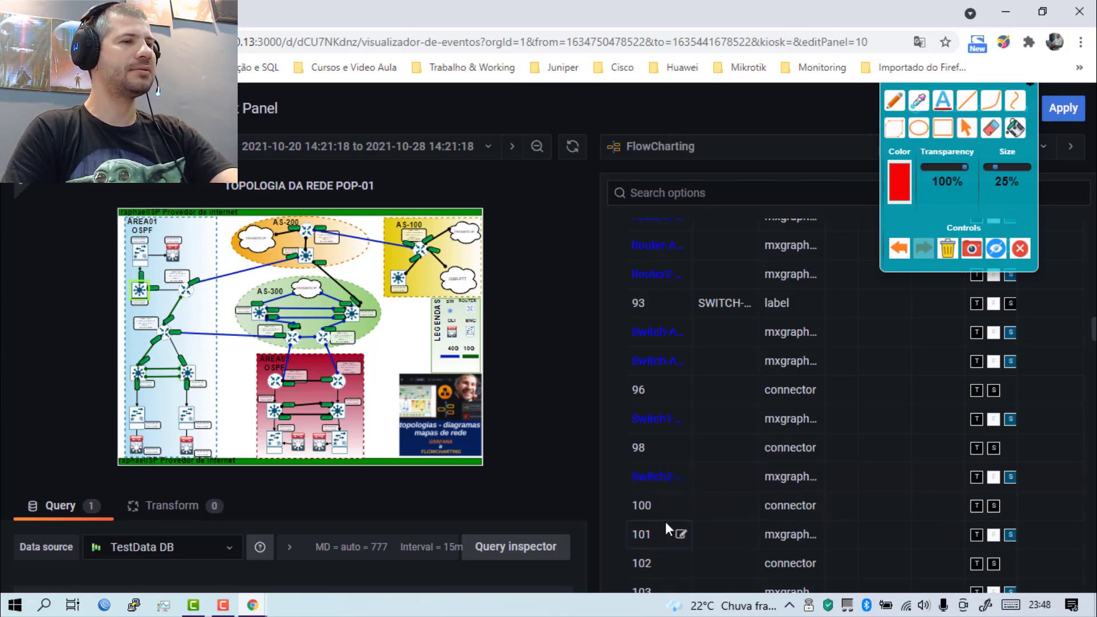
Change the ID of element 101, the upper-left switch in the blue OSPF area, to Swicht3-OSPF1.
click(680, 534)
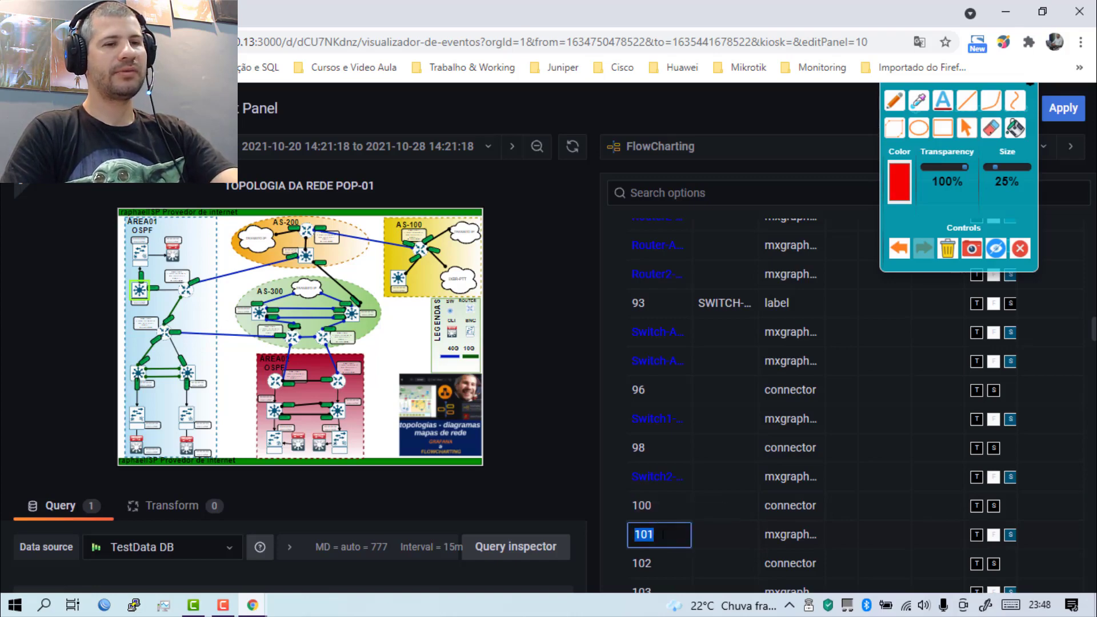
text(S)
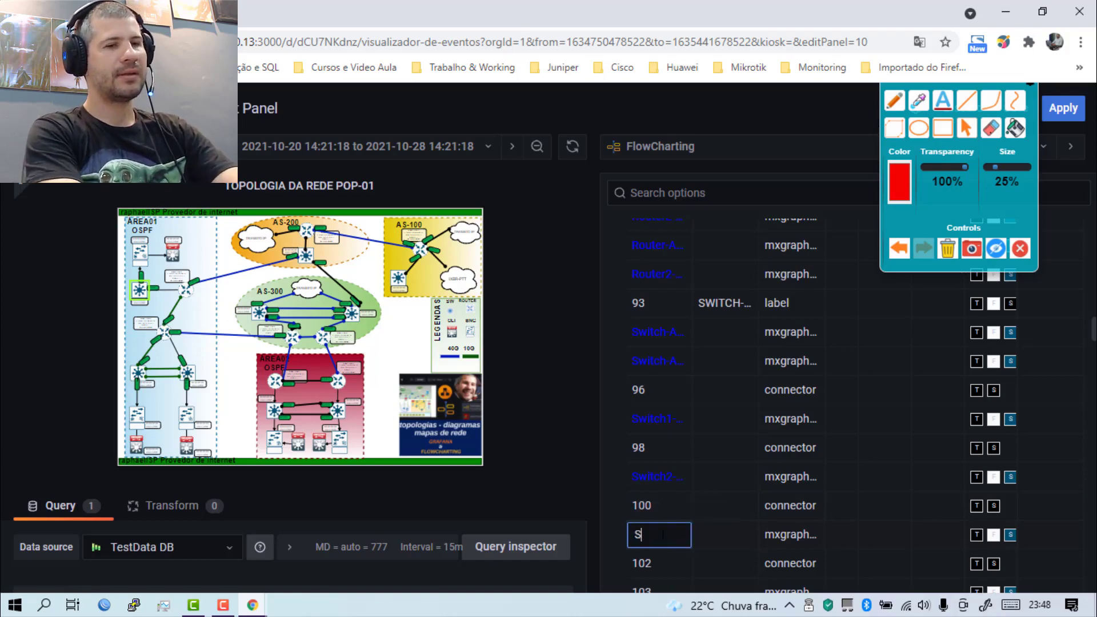
text(wic)
key(BackSpace)
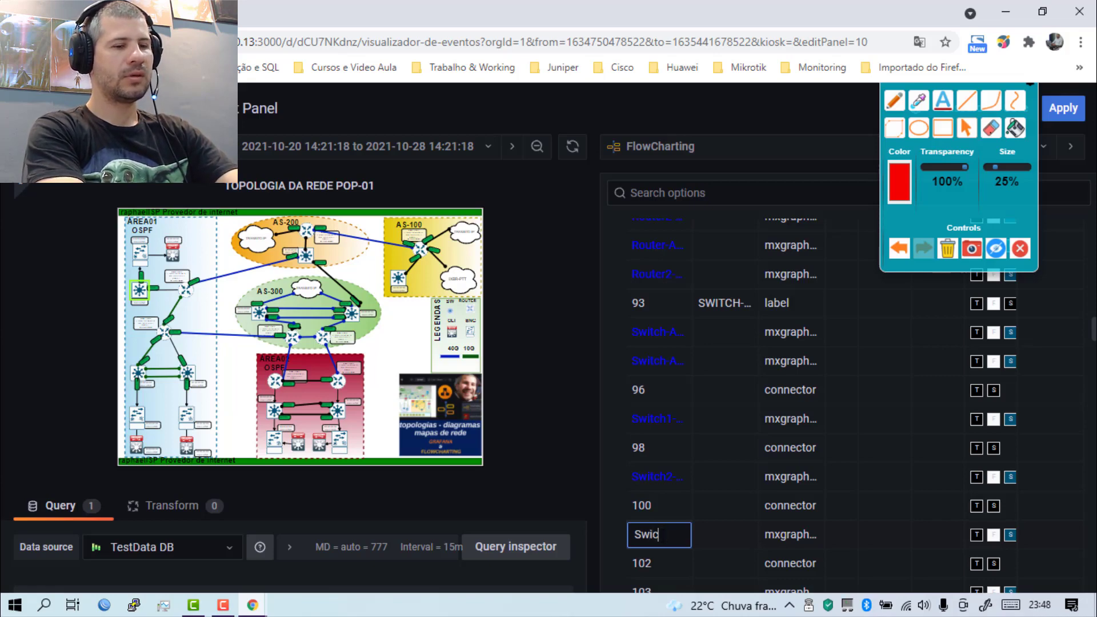
text(cht3-OSPF1)
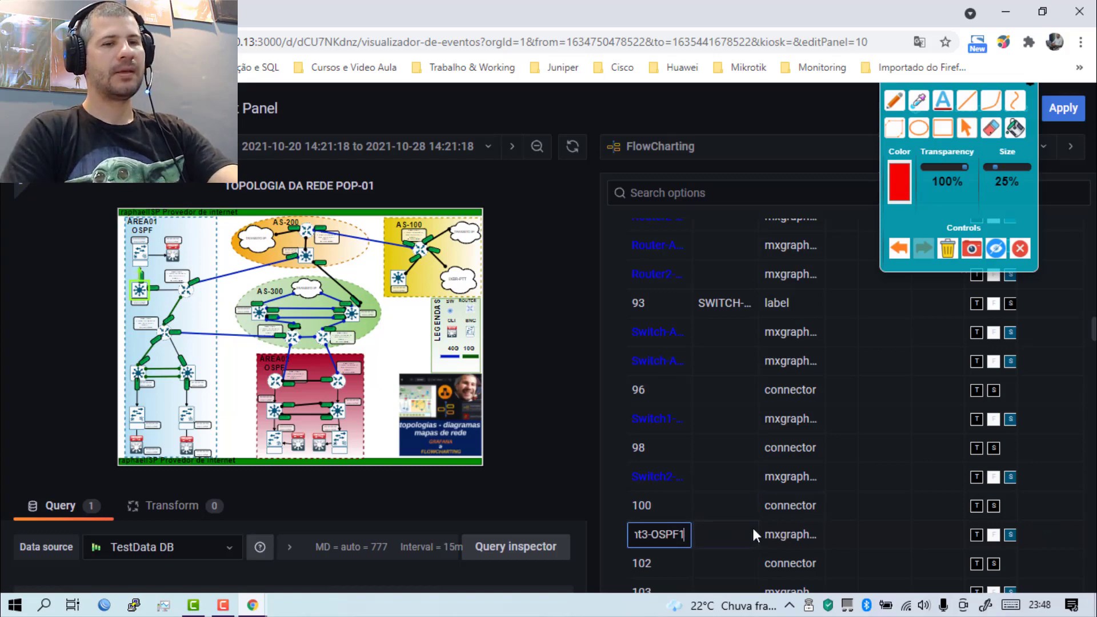
key(Return)
Circle the Apply changes option below the Id table in red and apply the ID changes to the graph.
scroll(731, 503, down, 1)
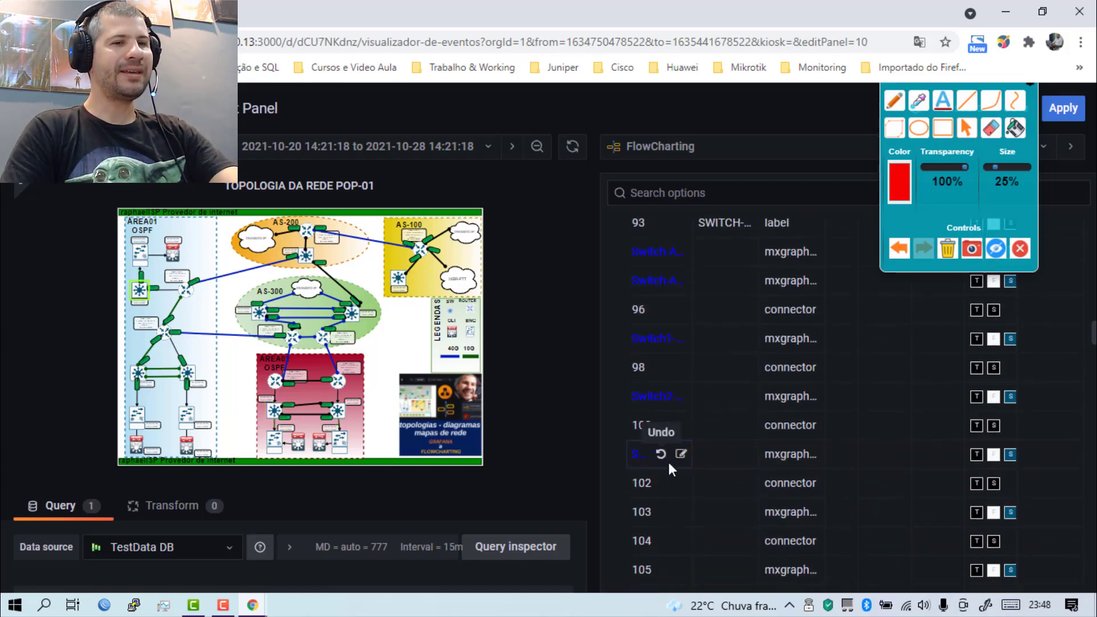
scroll(669, 462, down, 1)
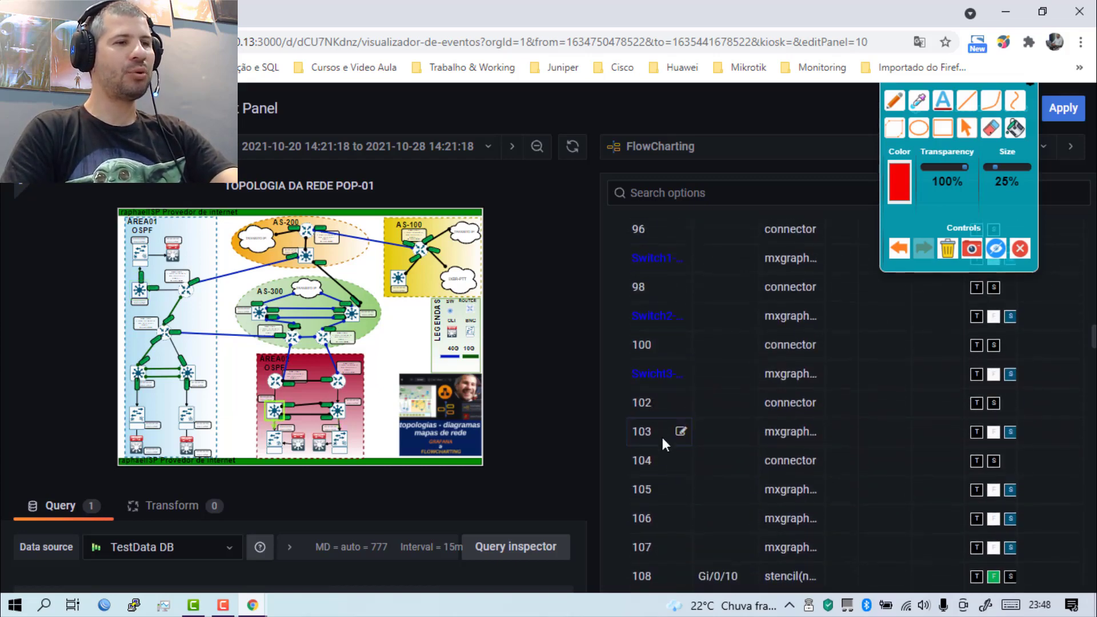
scroll(671, 498, down, 2)
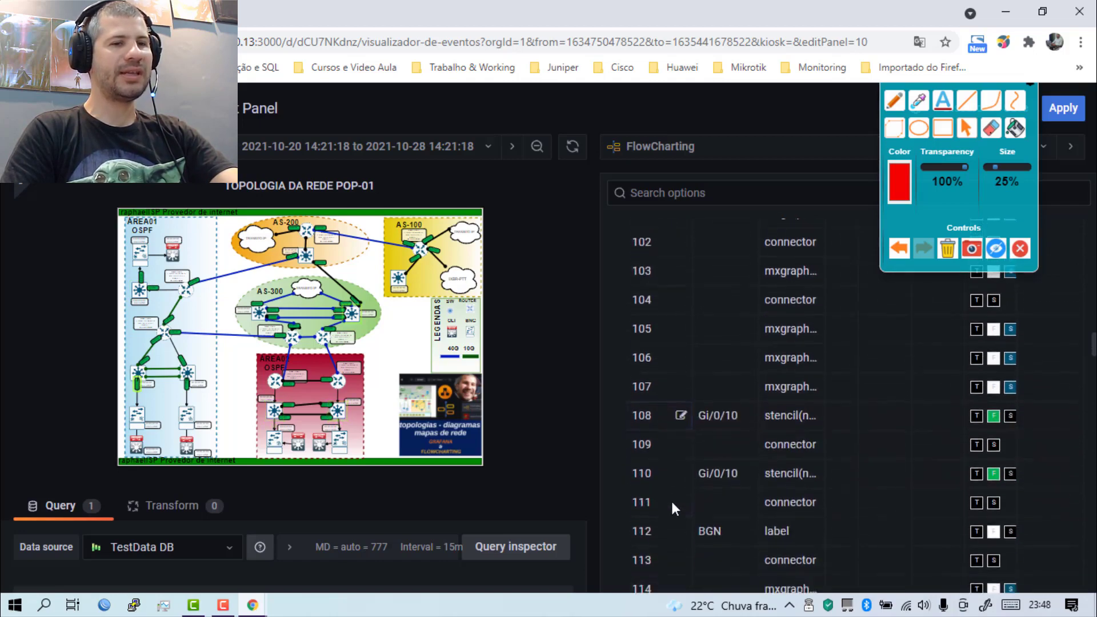
scroll(671, 503, down, 4)
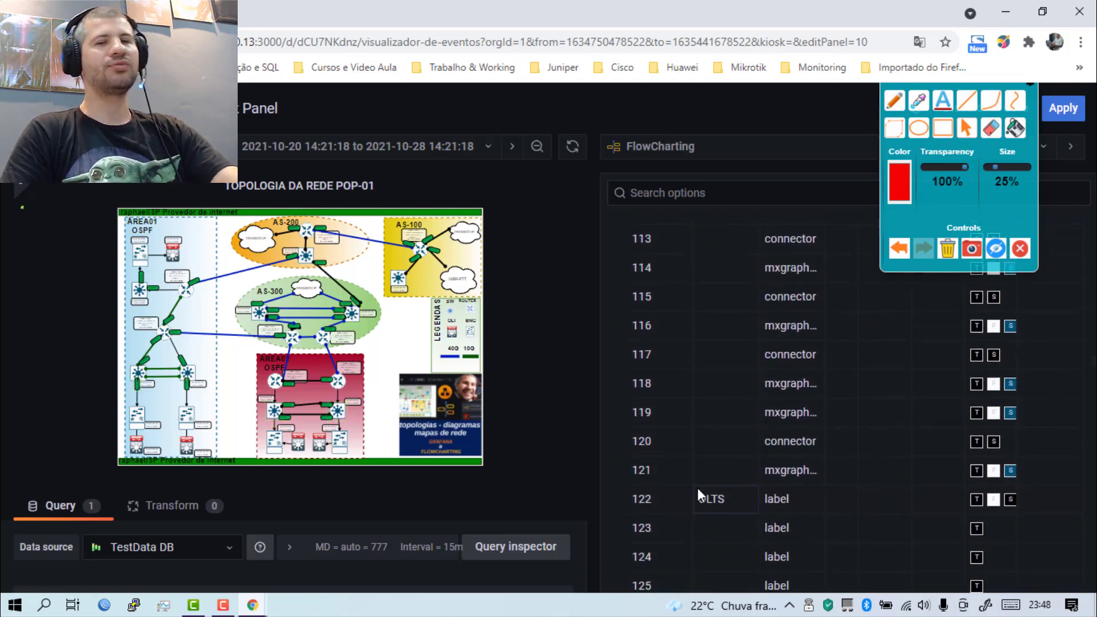
scroll(662, 482, down, 2)
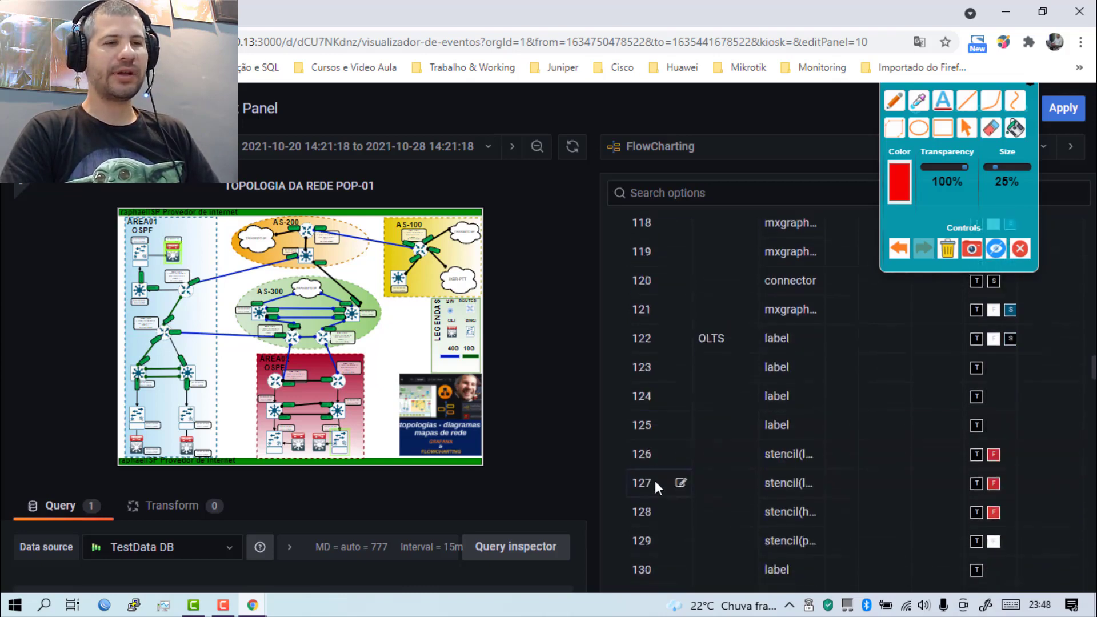
scroll(655, 479, down, 2)
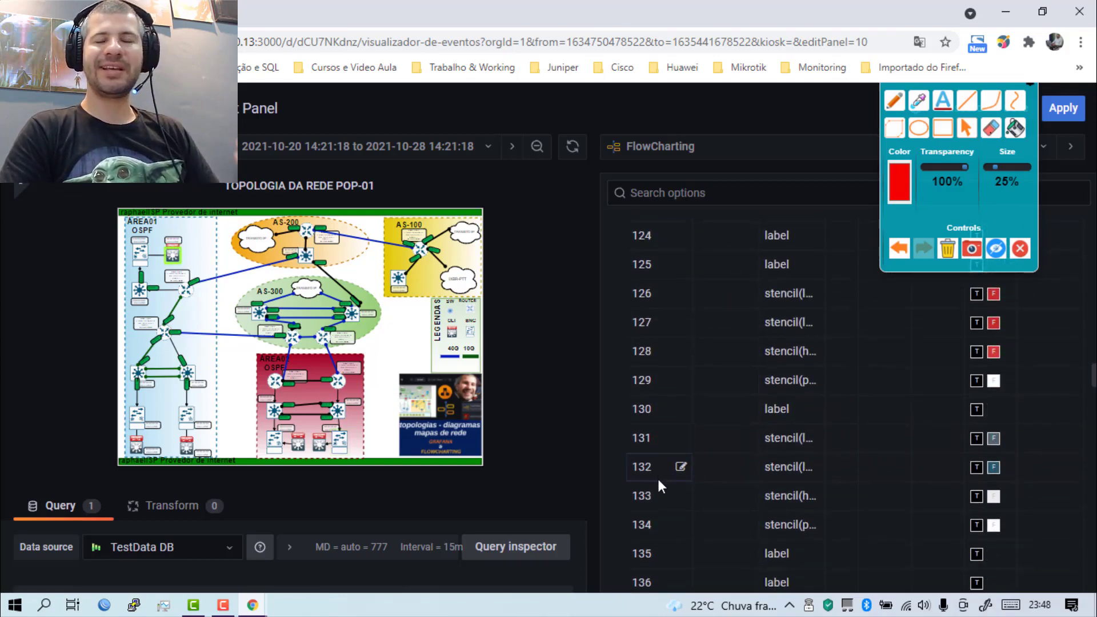
scroll(660, 486, down, 11)
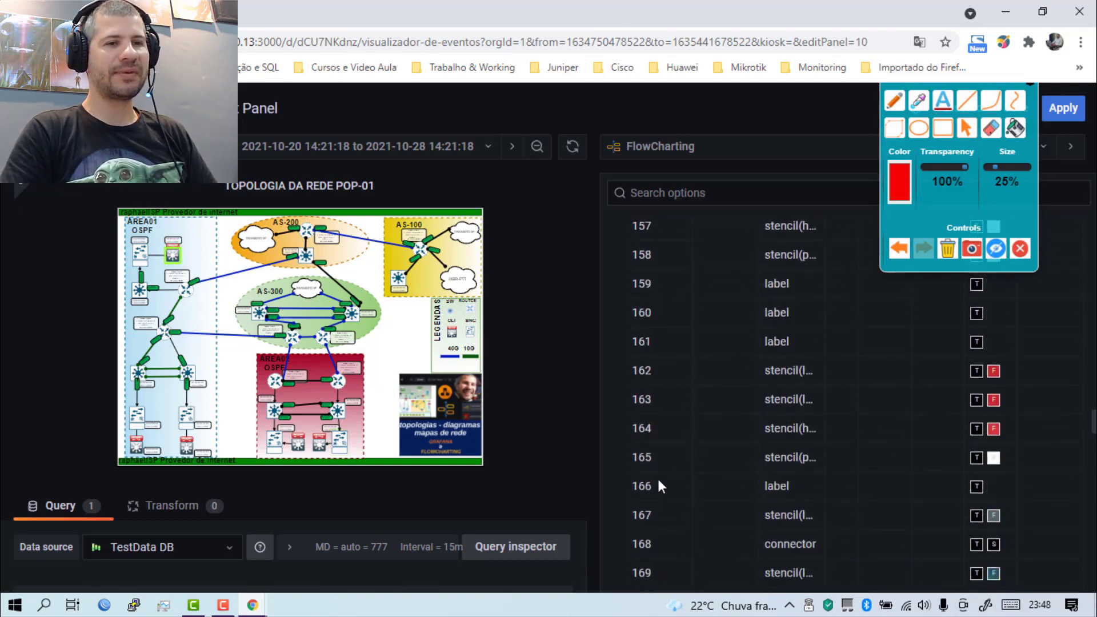
scroll(658, 486, down, 13)
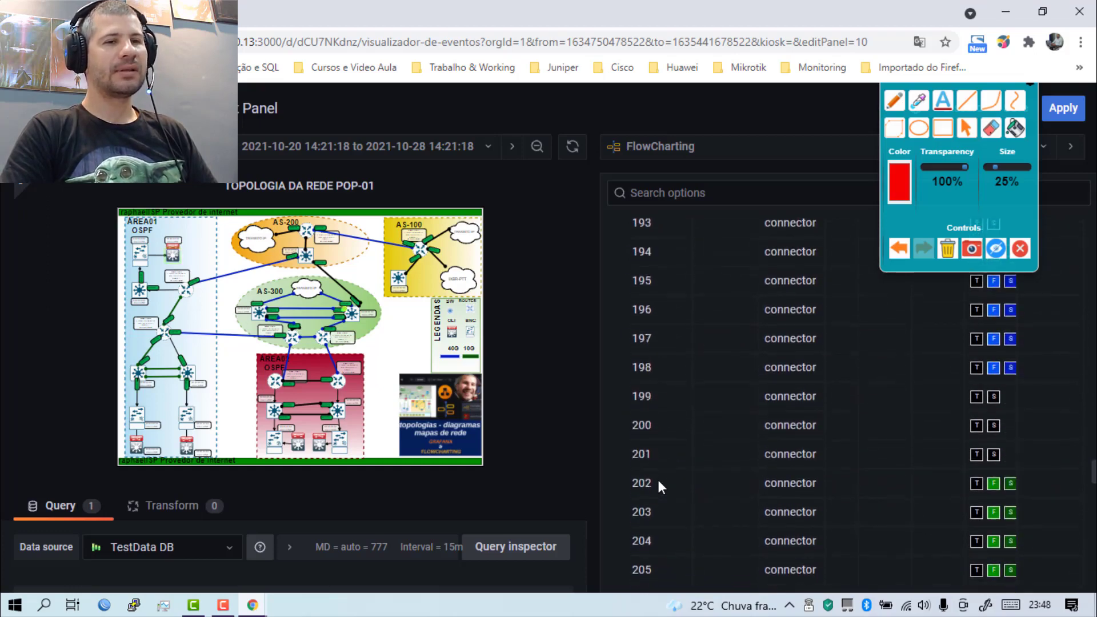
scroll(658, 486, down, 12)
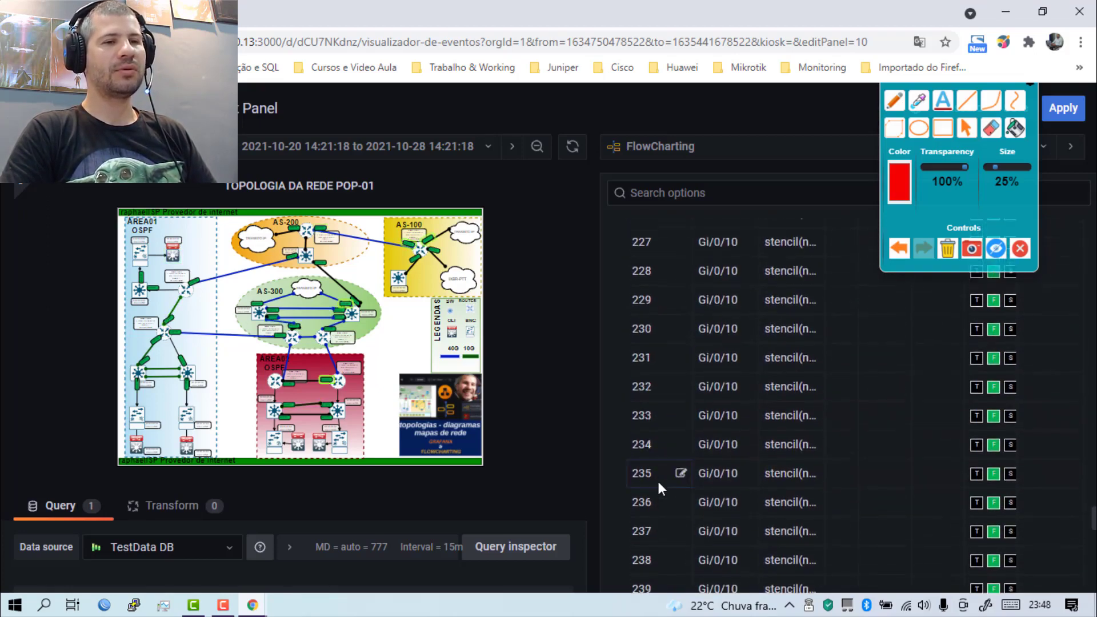
scroll(660, 487, down, 7)
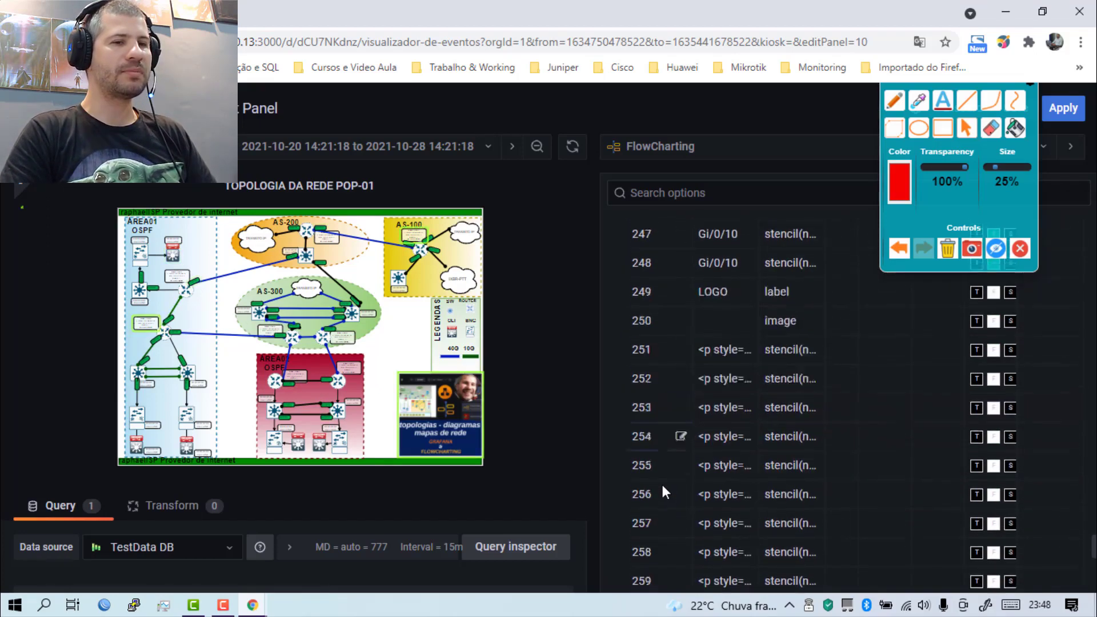
scroll(663, 487, down, 8)
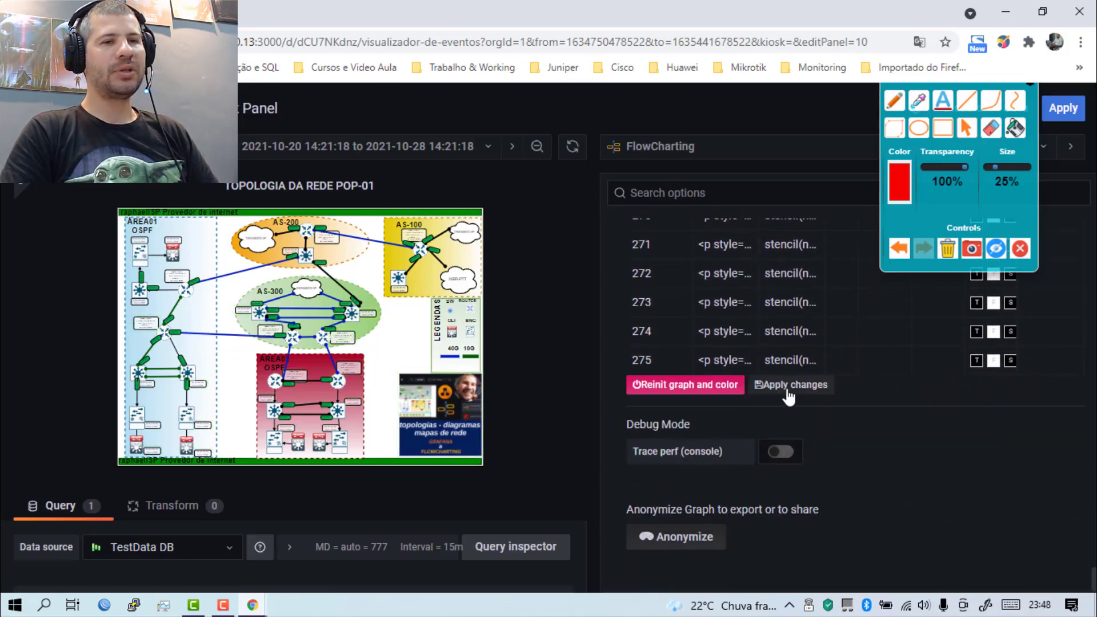
click(895, 103)
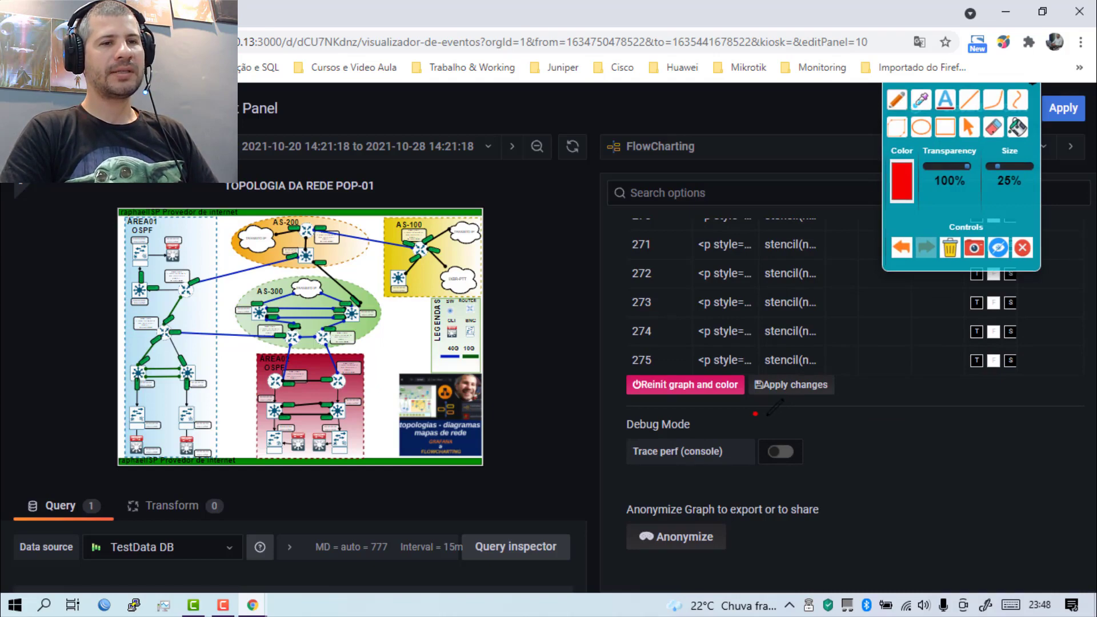
mouse_move(755, 413)
mouse_down()
mouse_move(857, 394)
mouse_move(800, 359)
mouse_move(736, 371)
mouse_move(742, 422)
mouse_move(771, 421)
mouse_up()
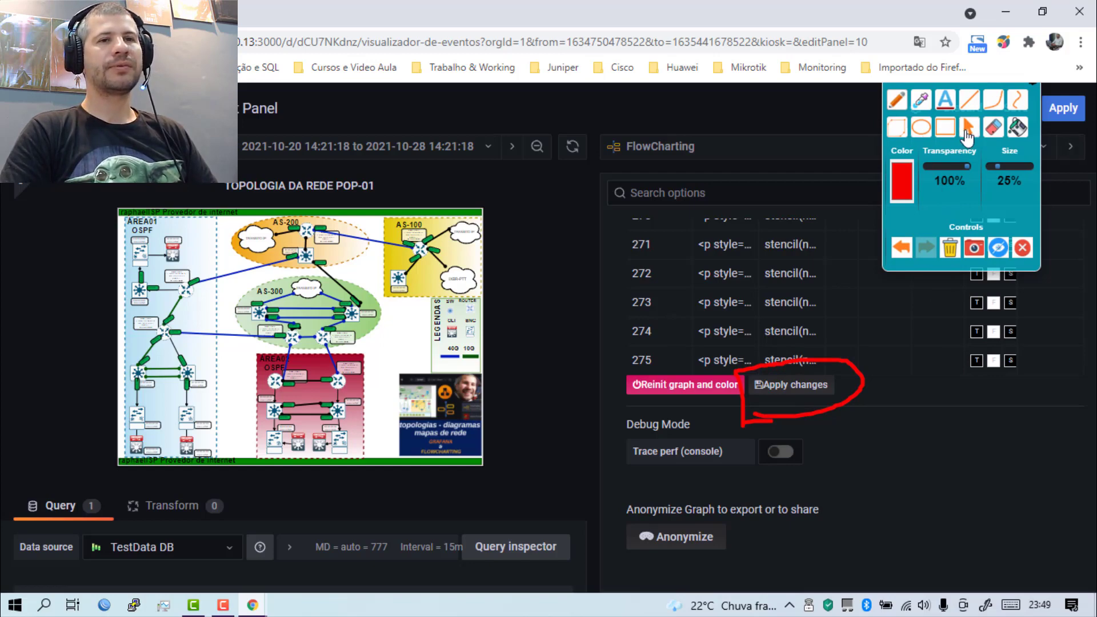
click(789, 393)
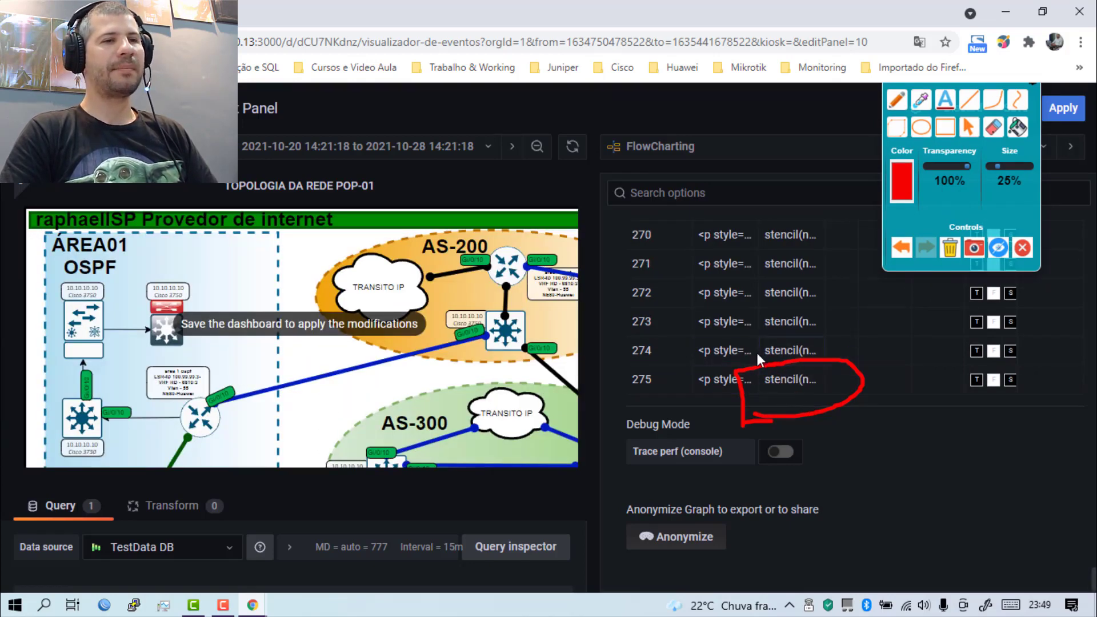
Return to the start of the Id table and widen its ID column so that the full IDs fit.
scroll(698, 366, up, 1)
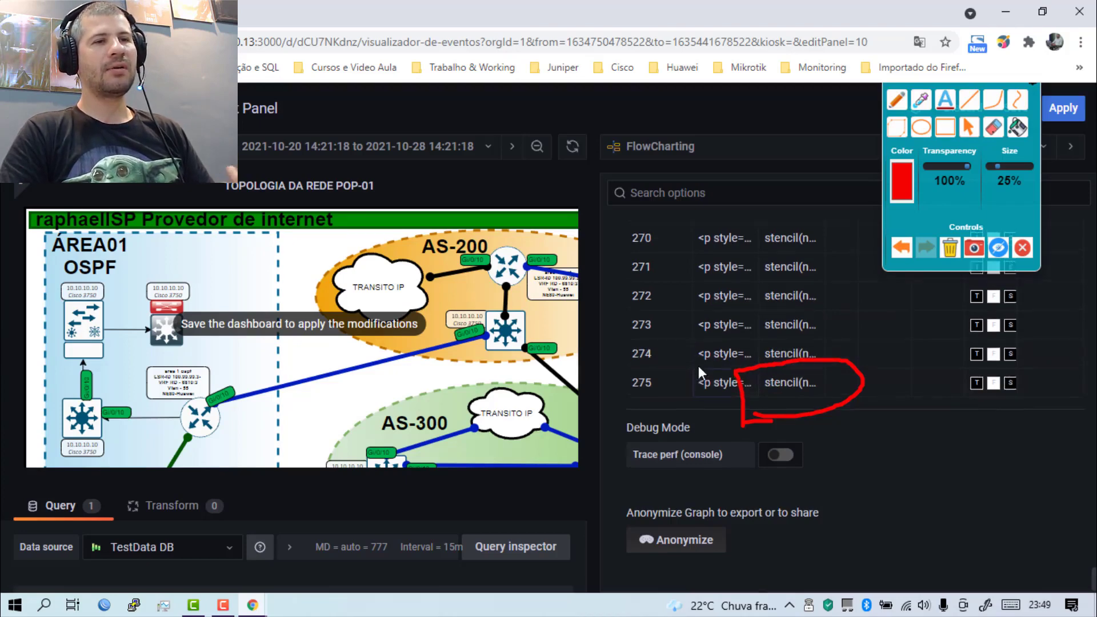
scroll(698, 366, up, 20)
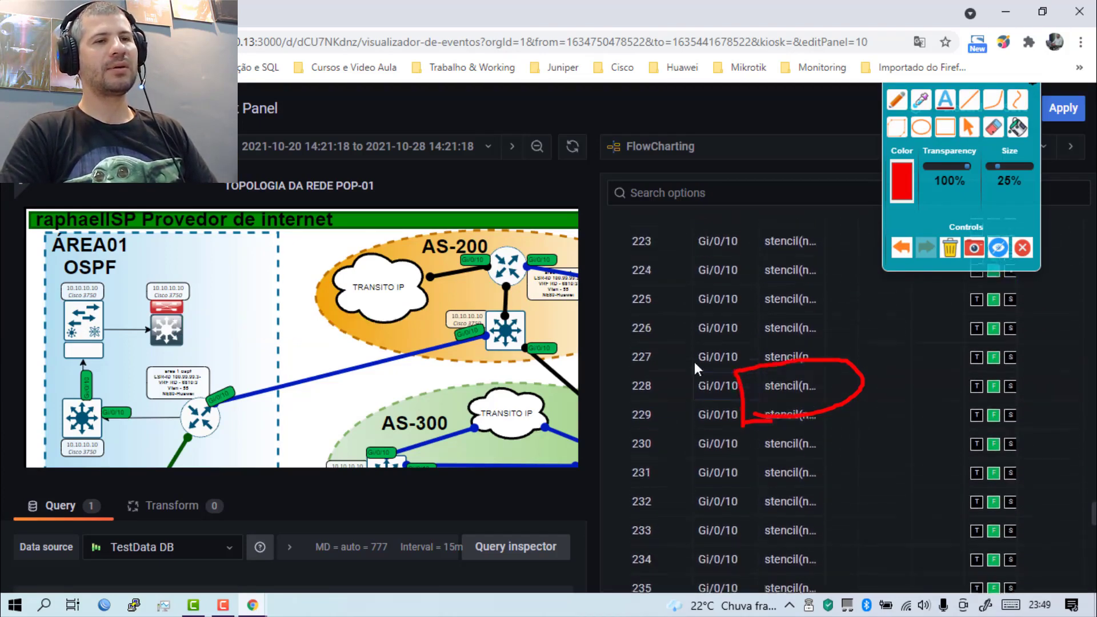
scroll(694, 362, up, 20)
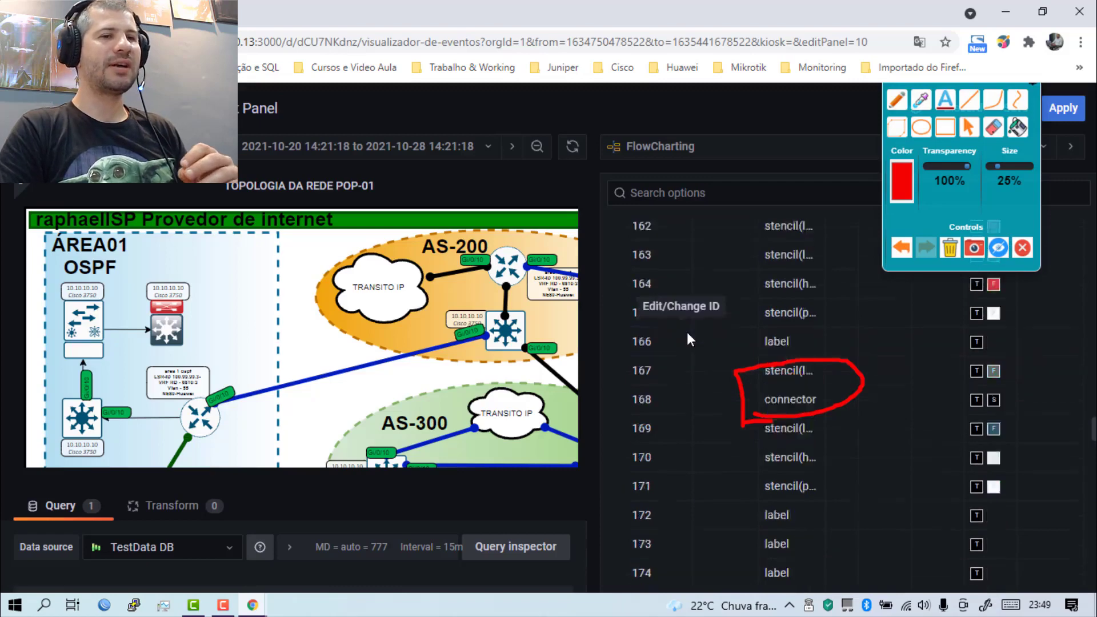
scroll(687, 337, up, 20)
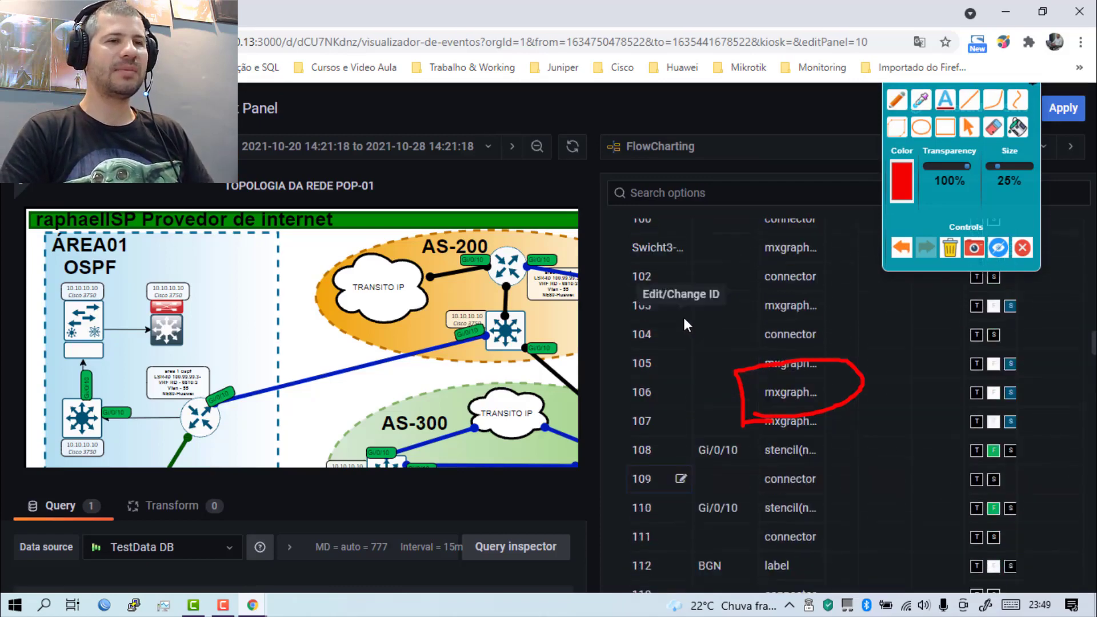
scroll(684, 319, up, 11)
scroll(680, 423, down, 2)
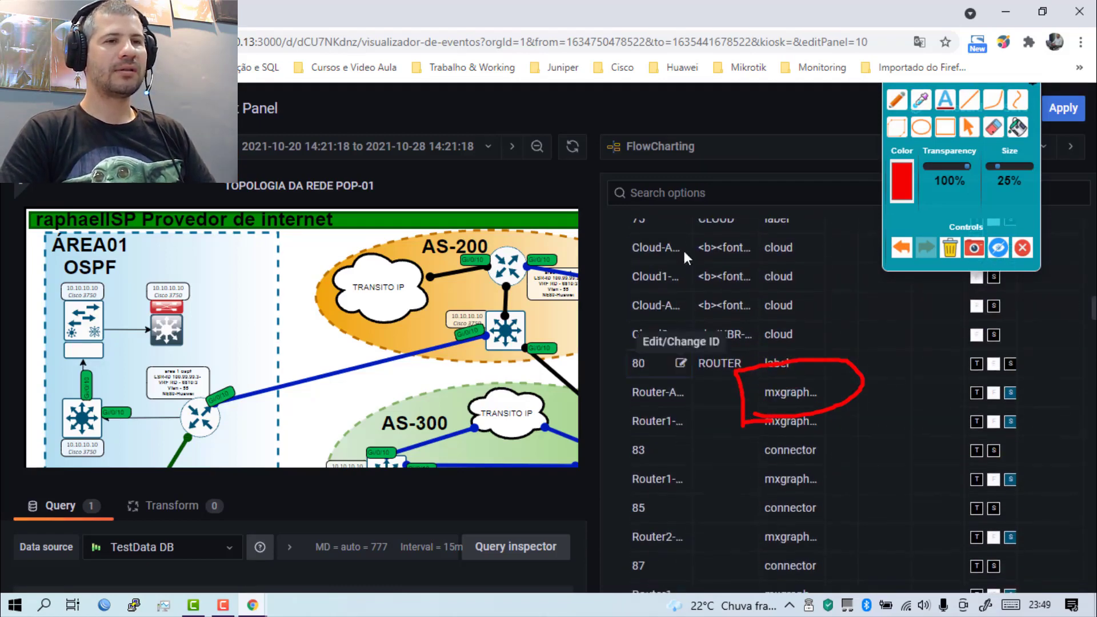
scroll(707, 334, up, 20)
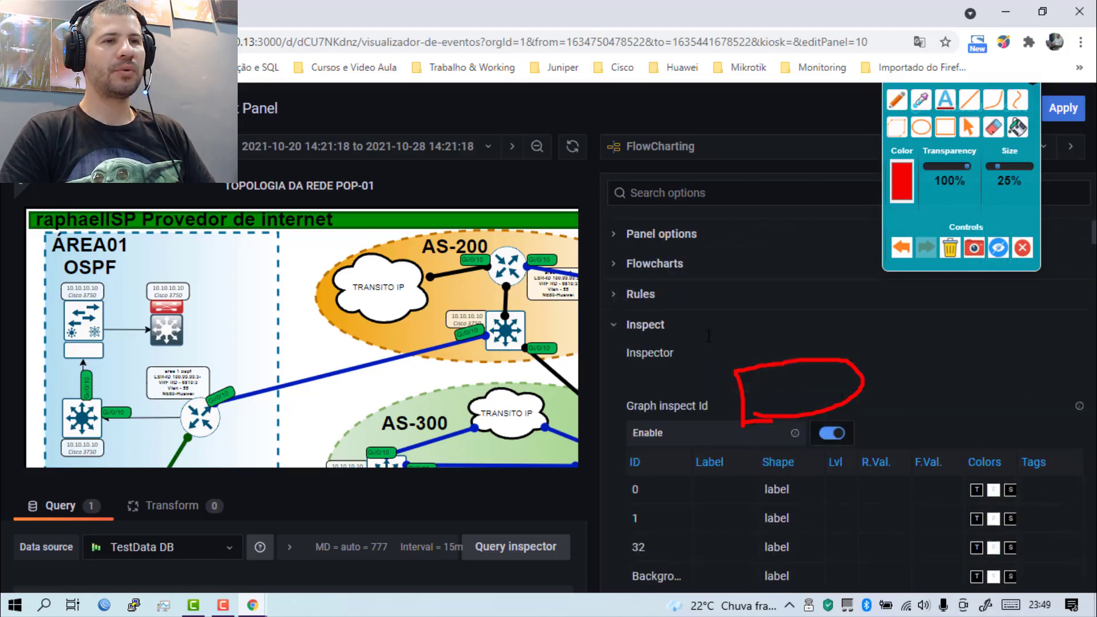
scroll(709, 335, down, 3)
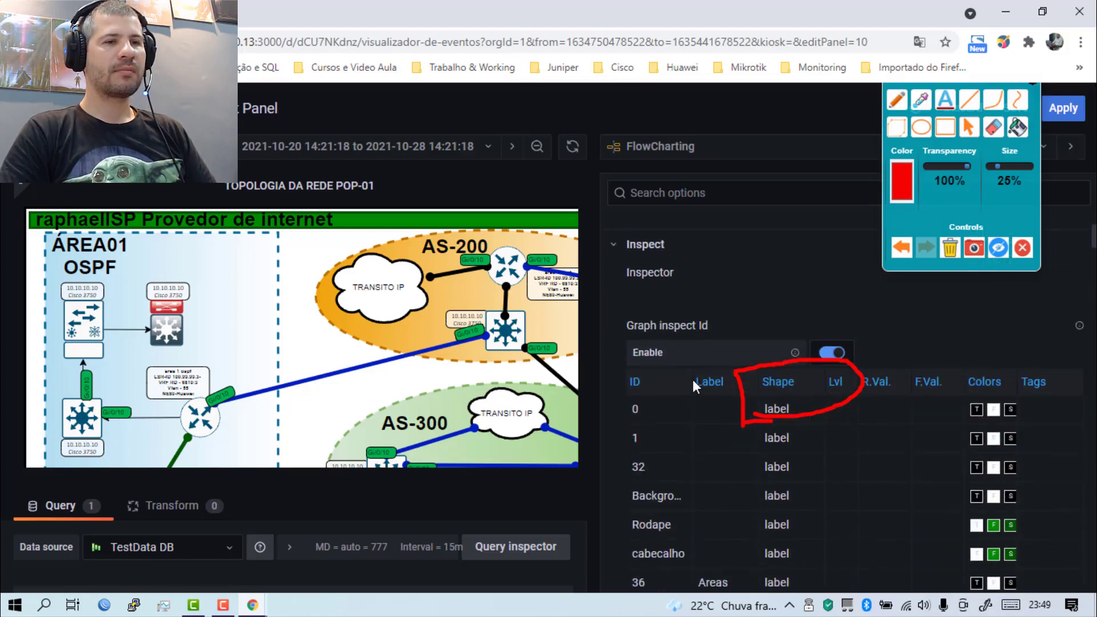
drag(692, 379, 775, 378)
Review the renamed area, cloud, router and switch IDs down the table, and restore the full topology view.
scroll(682, 409, down, 6)
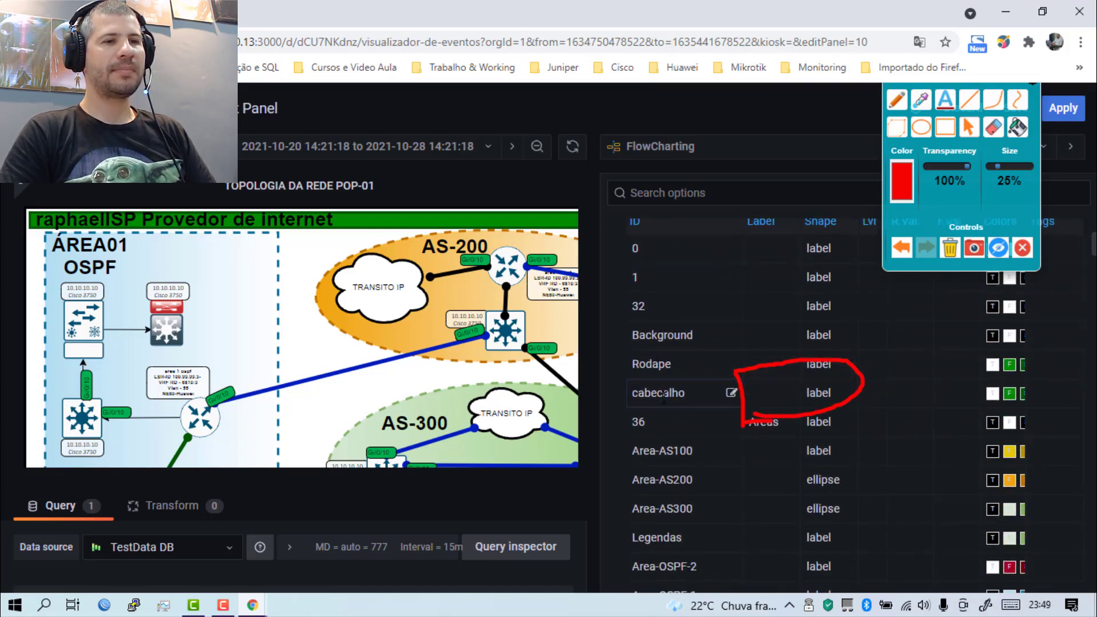
scroll(692, 400, down, 5)
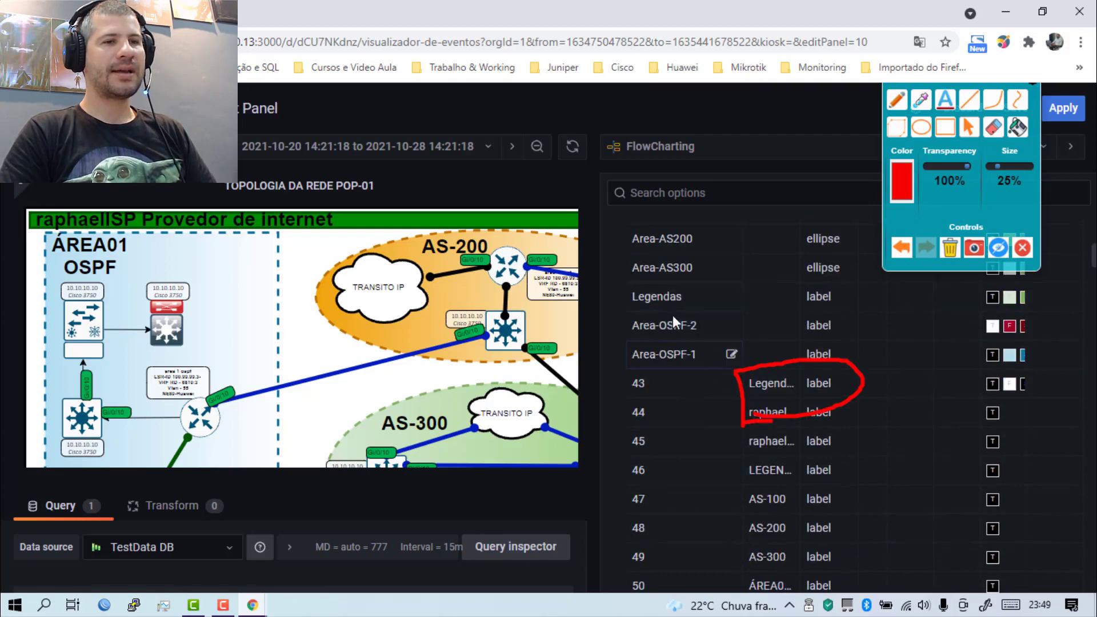
scroll(693, 378, down, 3)
scroll(694, 378, down, 6)
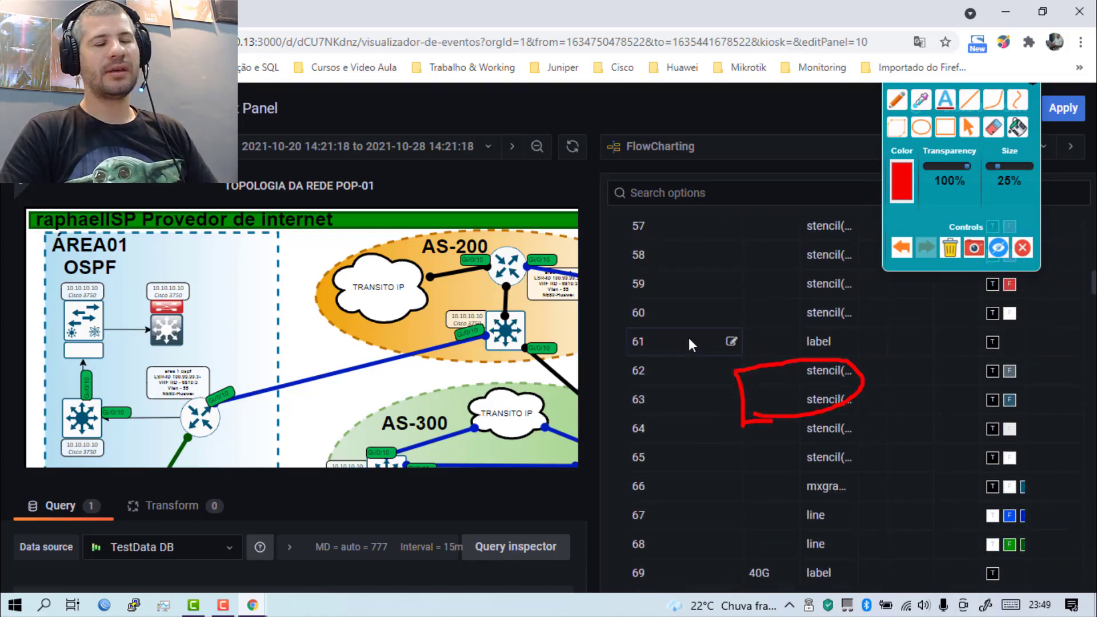
scroll(685, 340, down, 5)
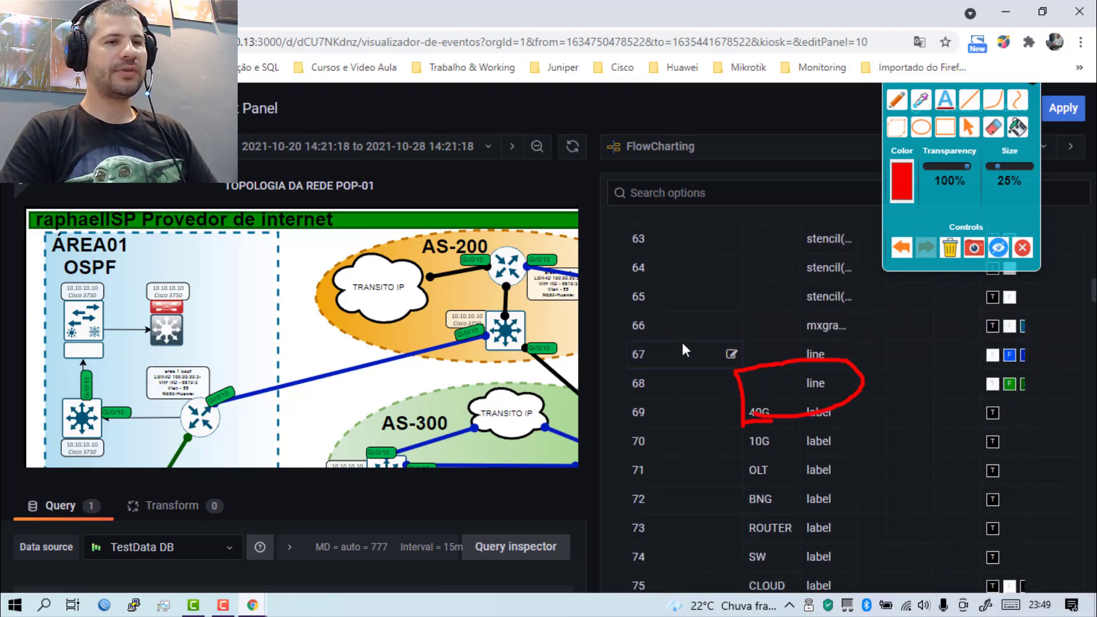
scroll(708, 320, down, 1)
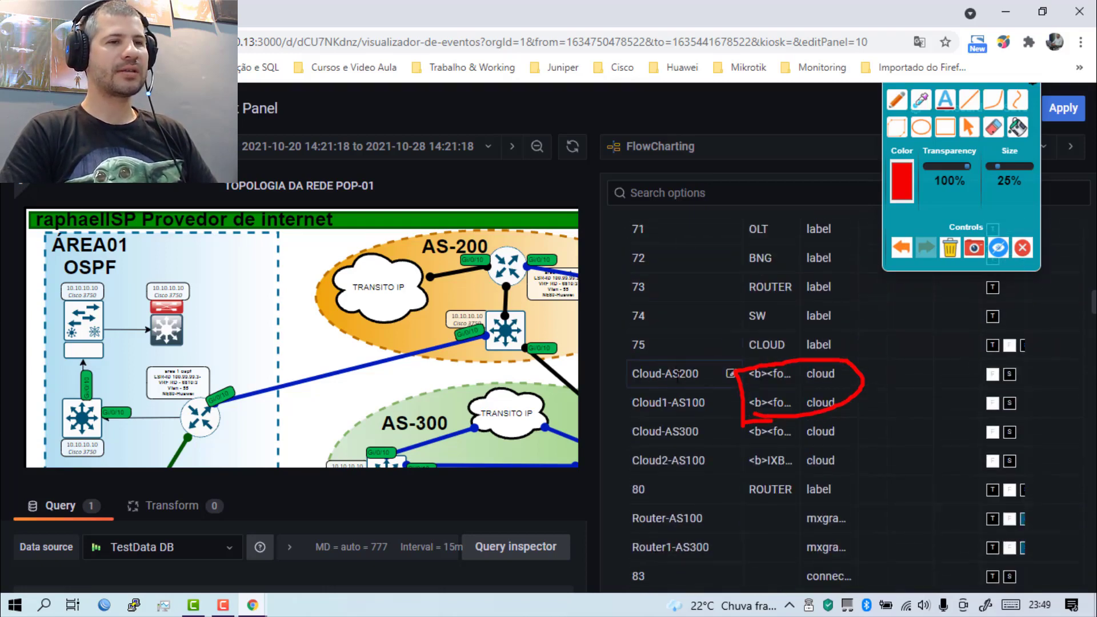
scroll(678, 377, down, 3)
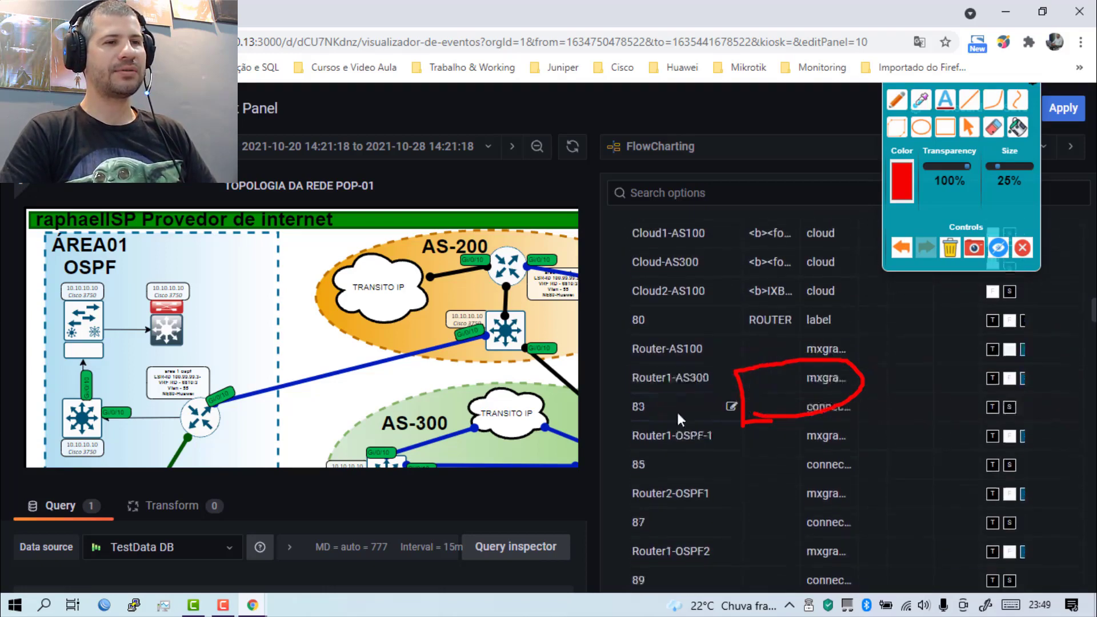
scroll(677, 413, down, 5)
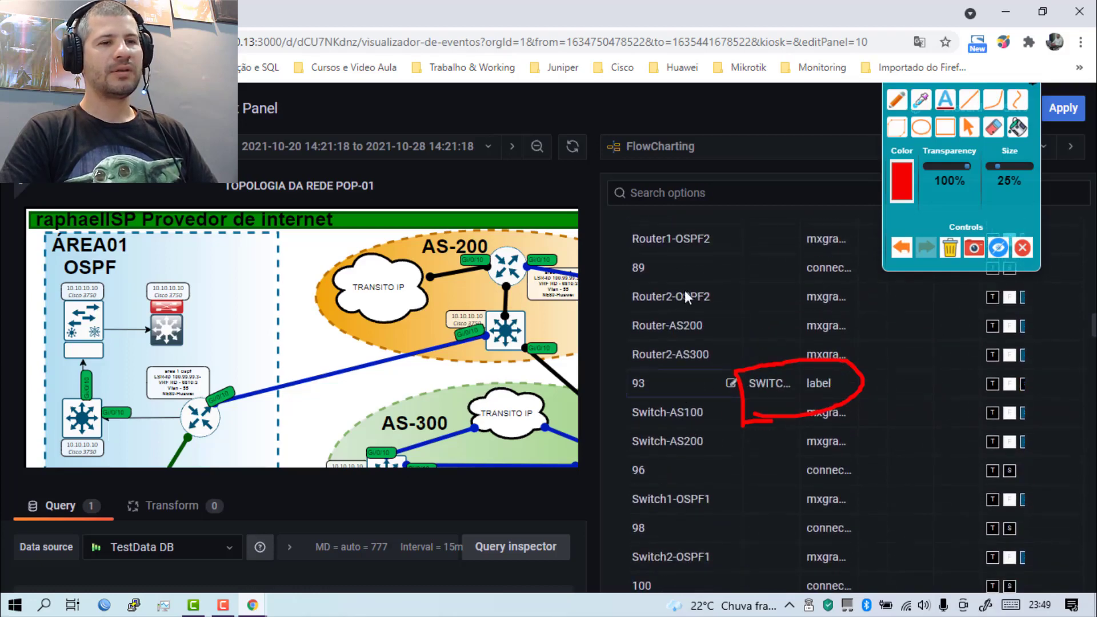
scroll(674, 374, down, 4)
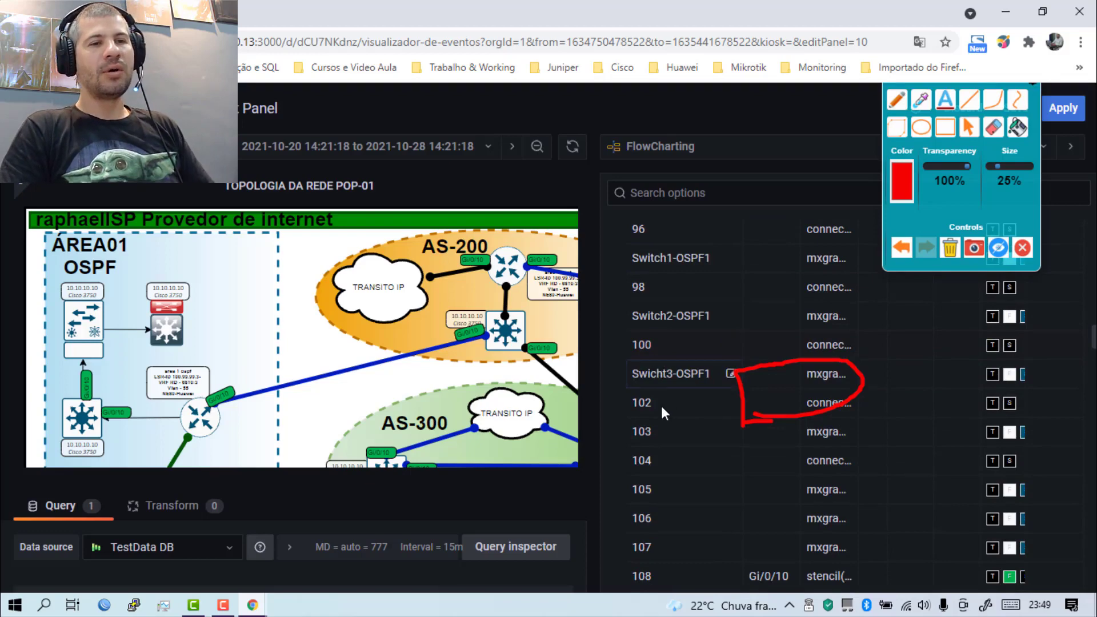
scroll(668, 402, down, 7)
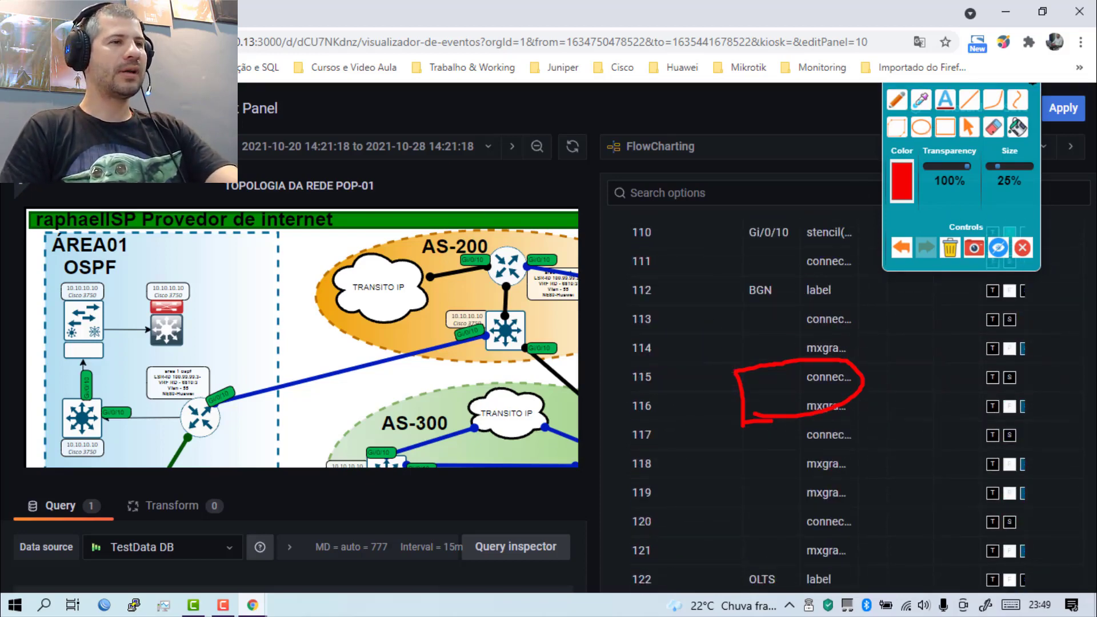
click(170, 147)
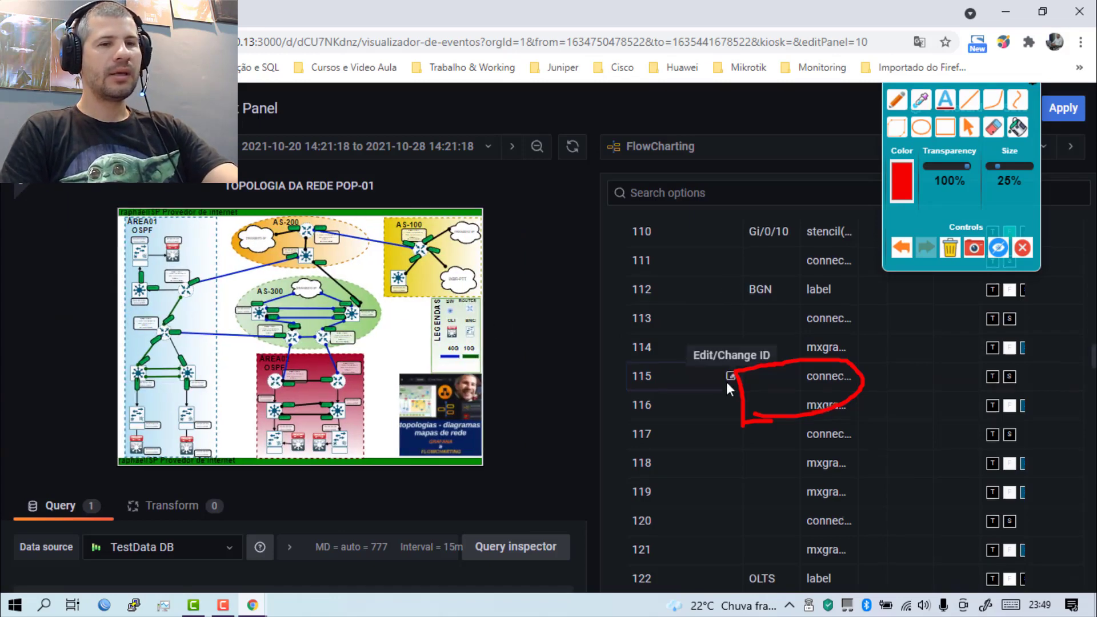
Examine the numbered stencil, label and connector rows further down the Id table, and clear the red drawing from the screen.
scroll(726, 381, down, 8)
scroll(712, 385, down, 4)
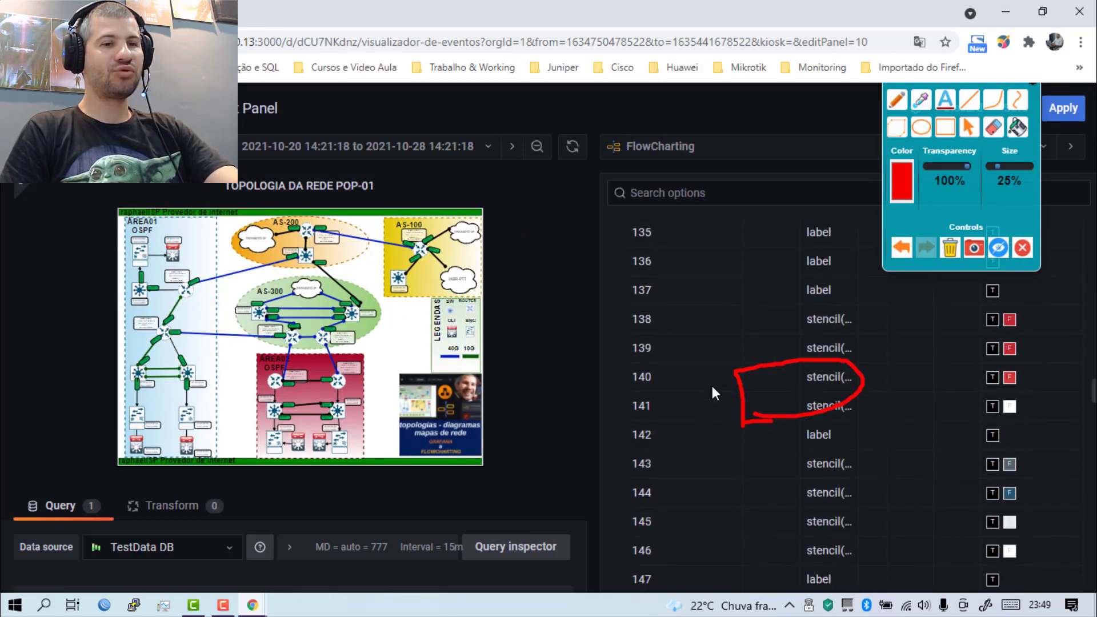
scroll(711, 384, down, 6)
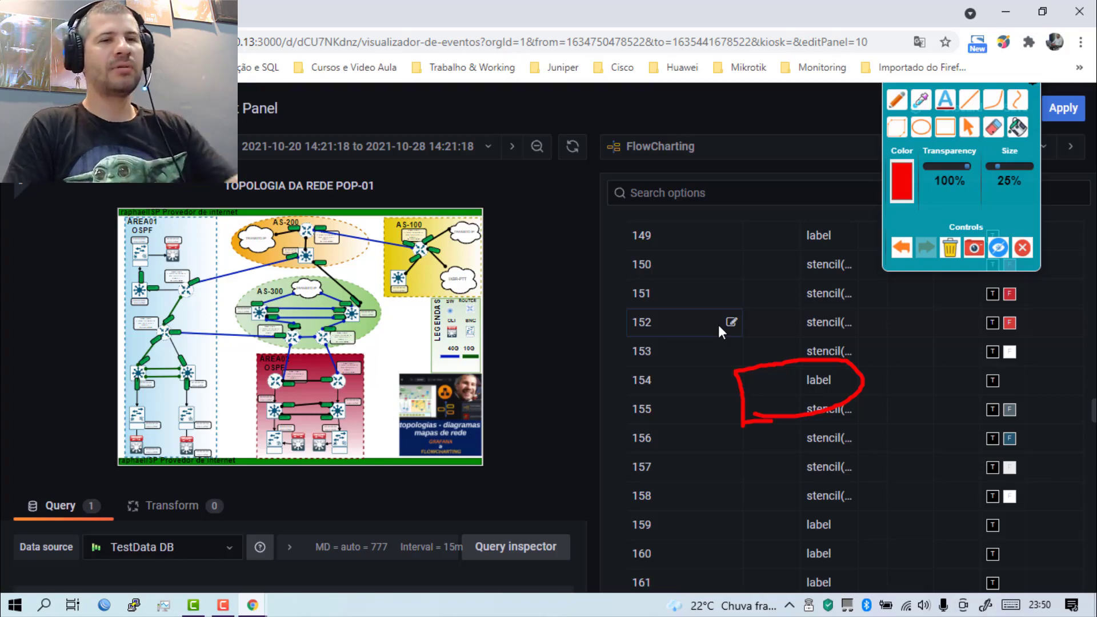
scroll(698, 392, down, 6)
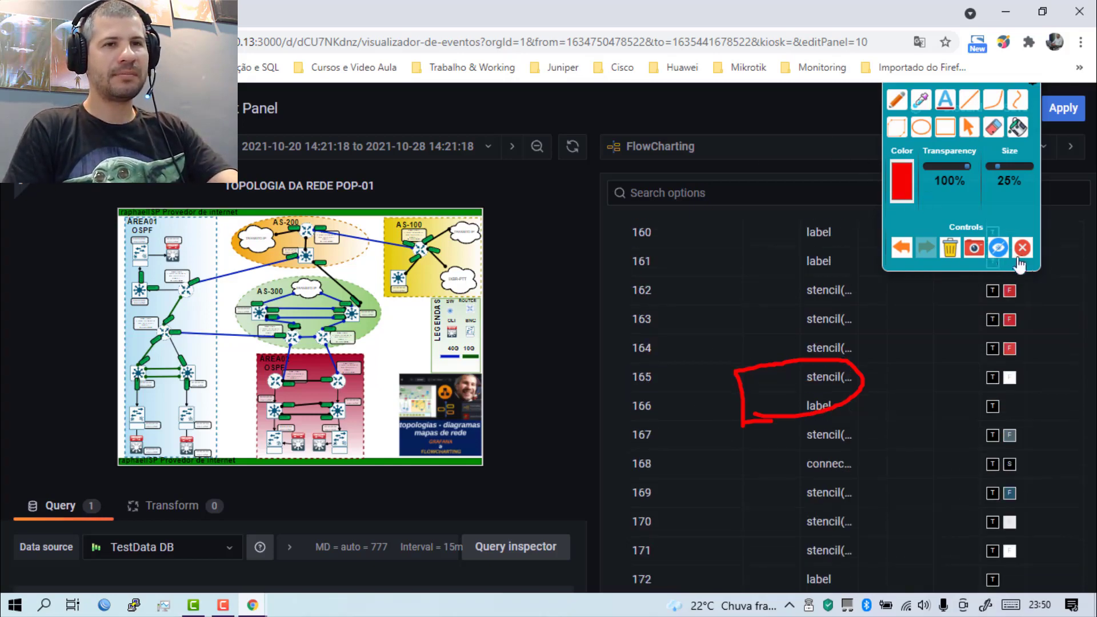
click(950, 248)
scroll(695, 385, down, 4)
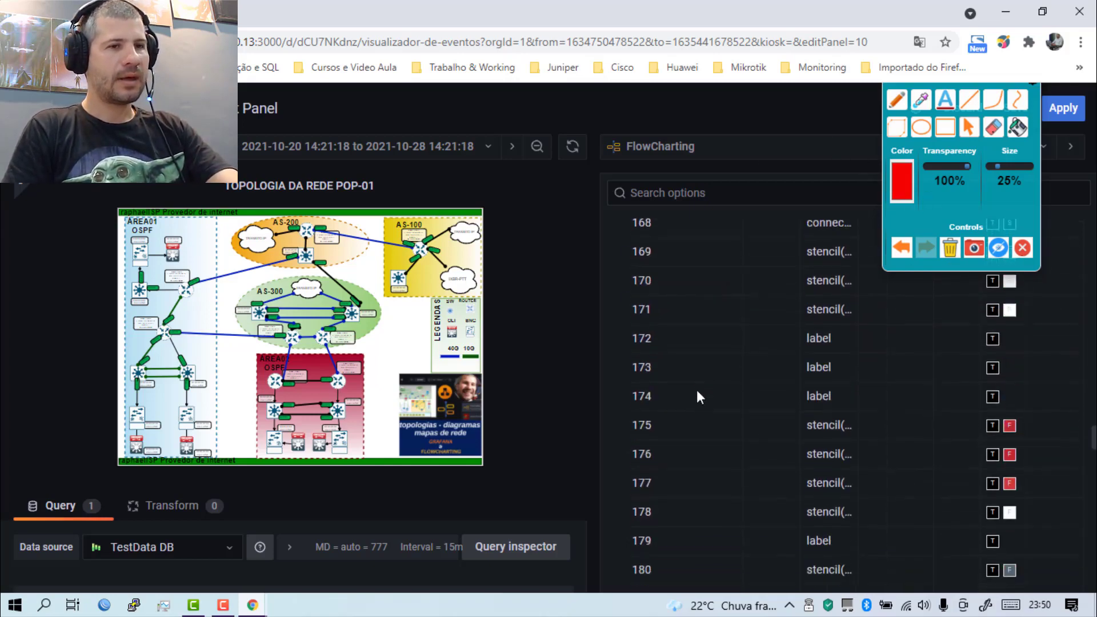
scroll(698, 394, down, 11)
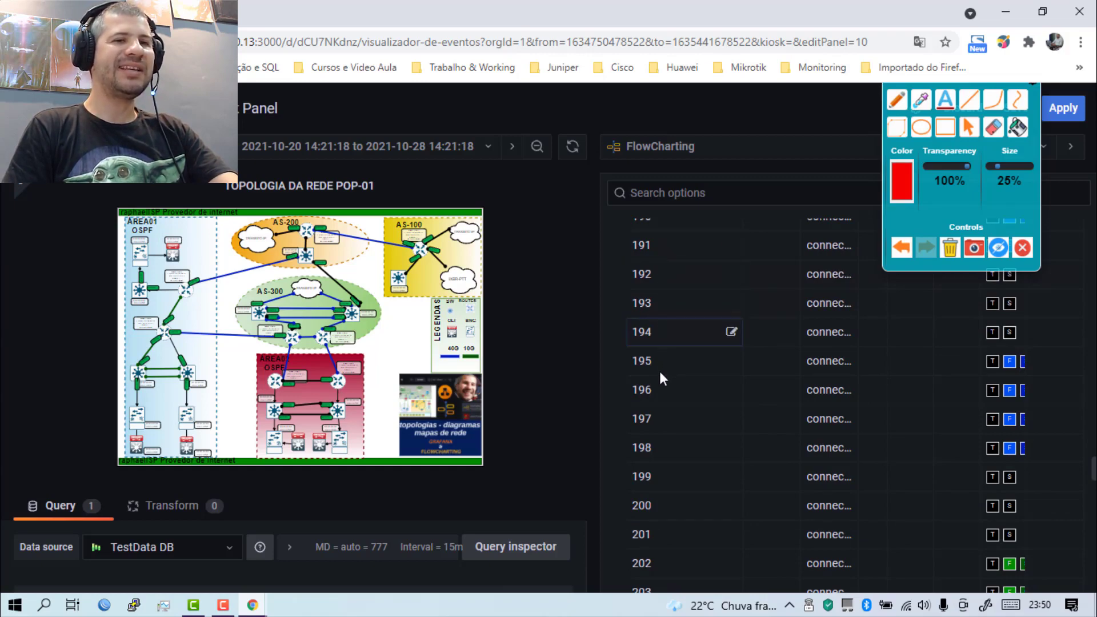
scroll(659, 372, down, 8)
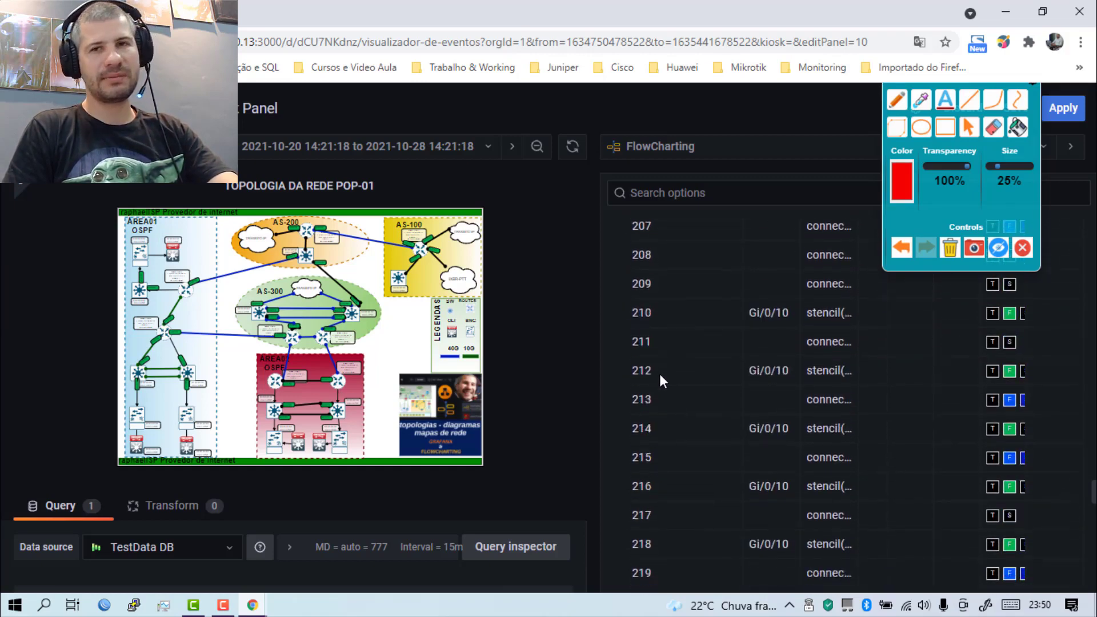
scroll(659, 374, down, 3)
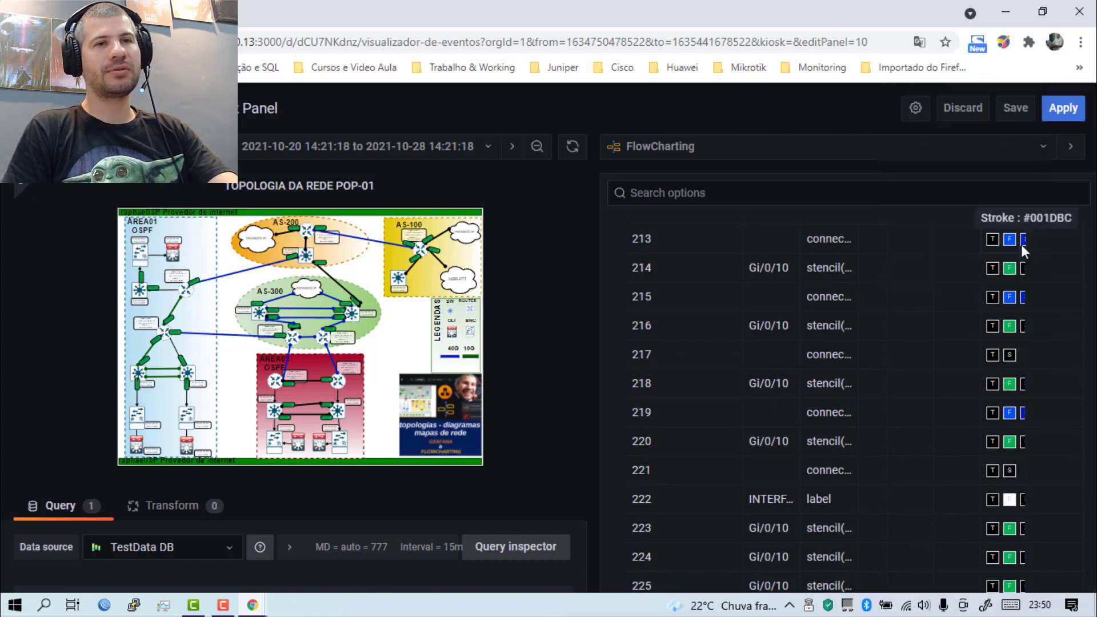
Apply the panel edits and save the dashboard without a note or a new default time range.
click(1062, 108)
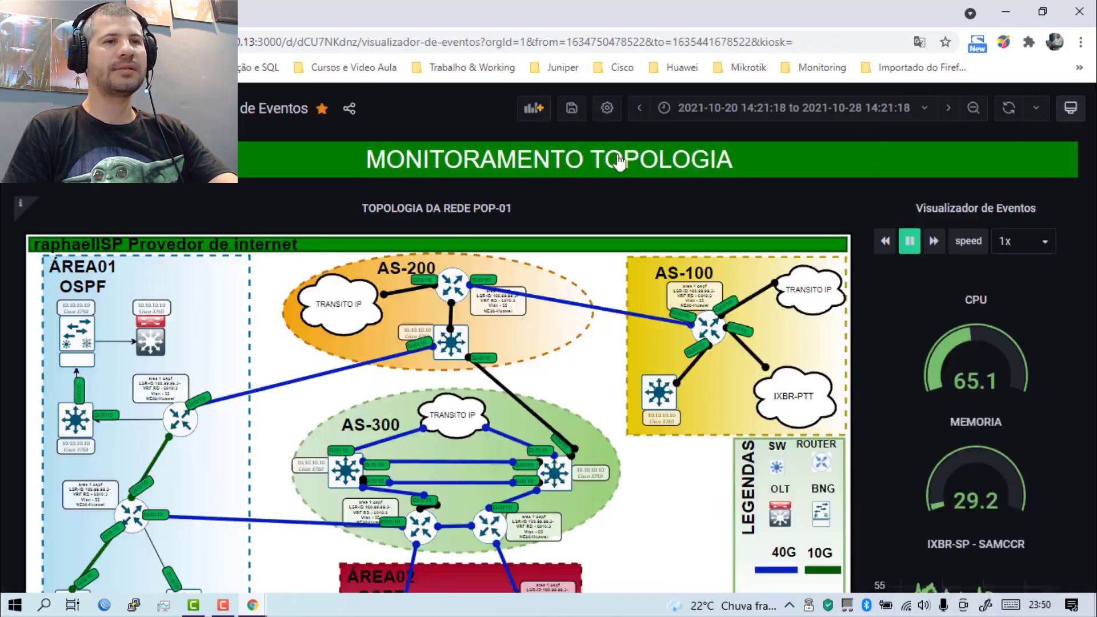
click(570, 114)
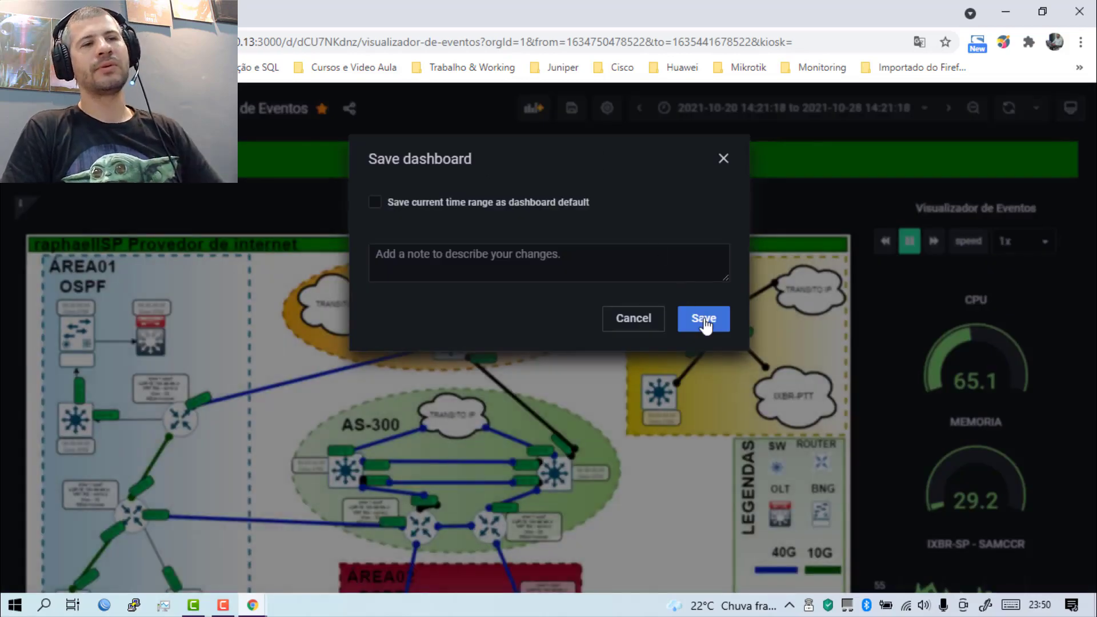
click(704, 319)
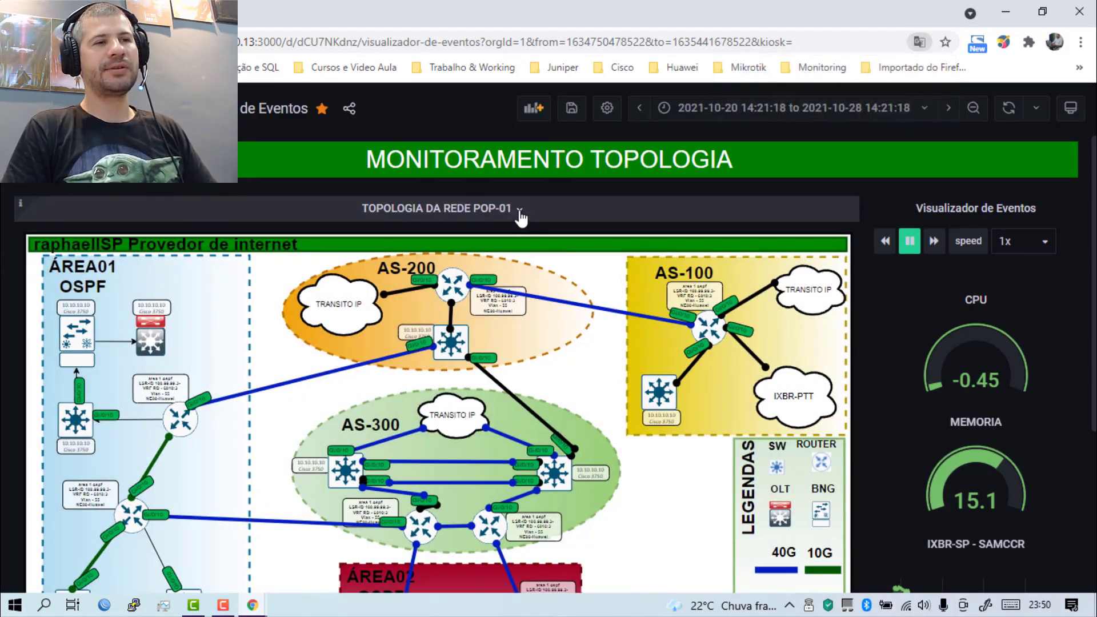
Reopen the TOPOLOGIA DA REDE POP-01 panel for editing and enable Graph inspect Id.
click(521, 213)
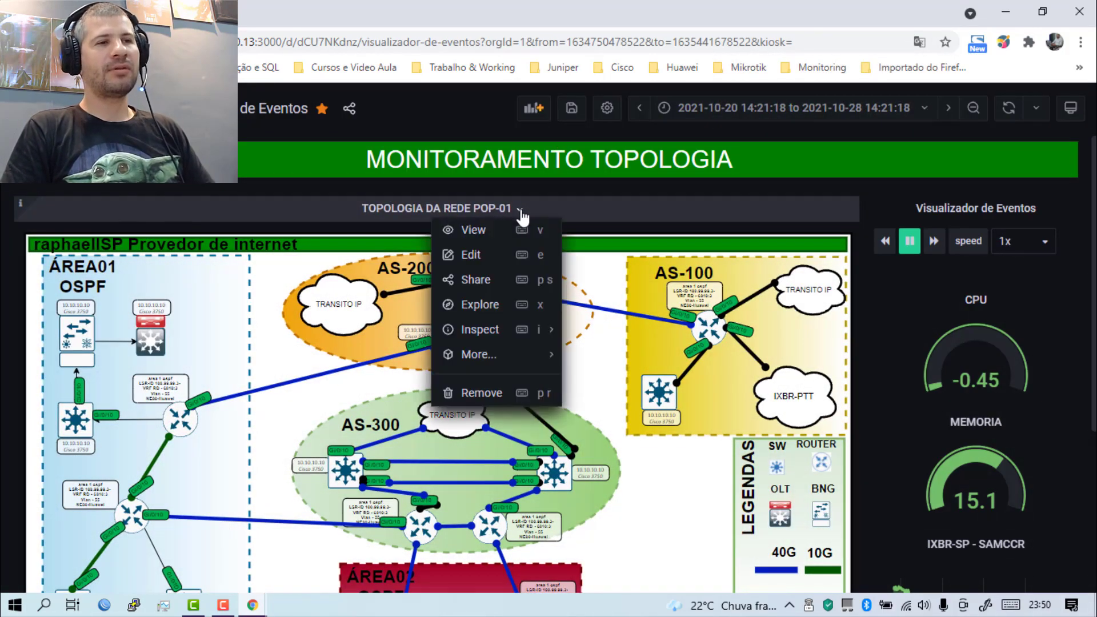
click(493, 256)
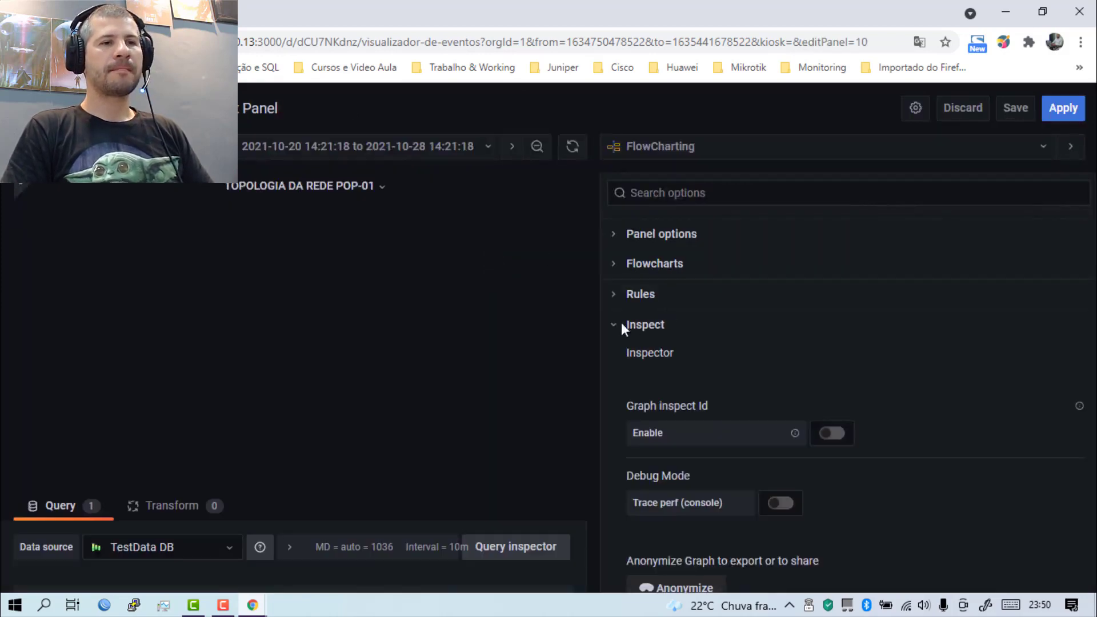
scroll(675, 343, down, 1)
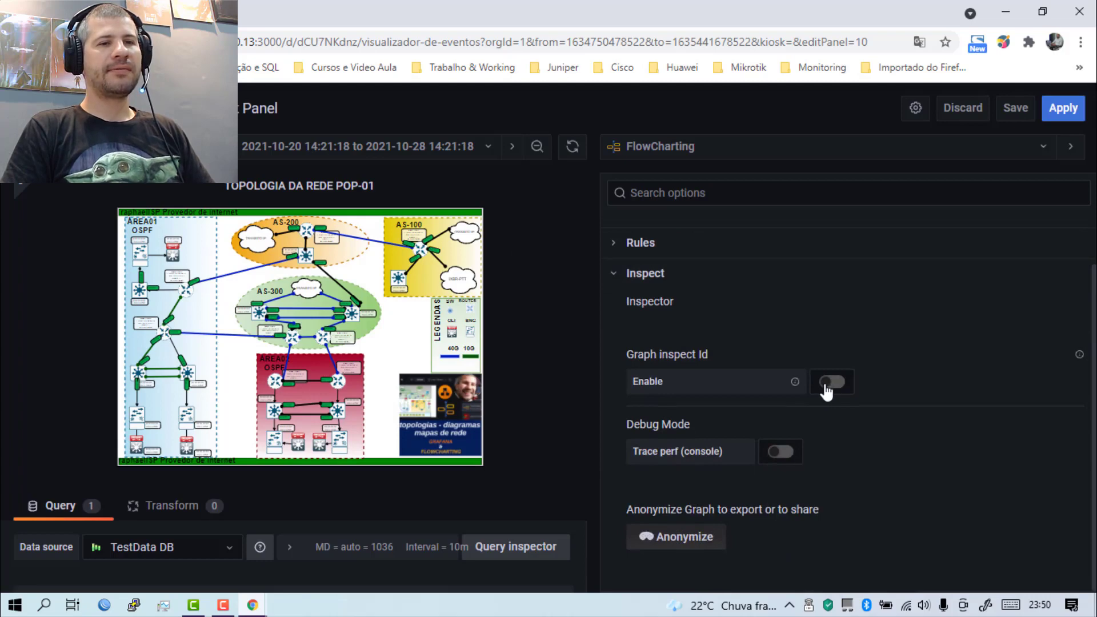
click(828, 387)
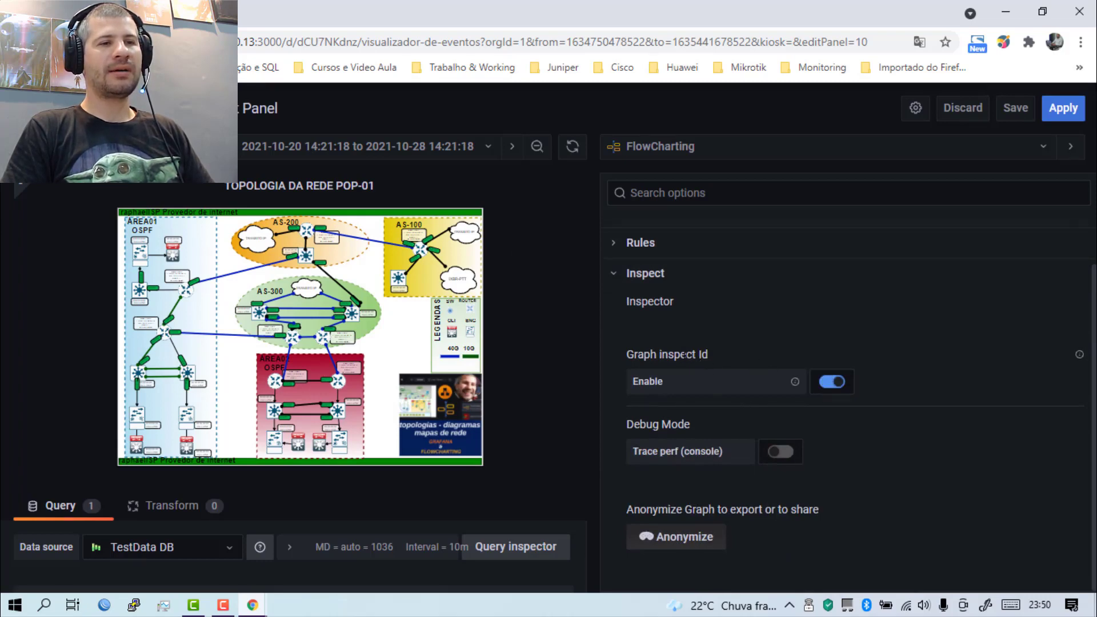
Look through the Id table's numbered rows down to the renamed elements, checking which topology elements they highlight.
scroll(884, 376, down, 6)
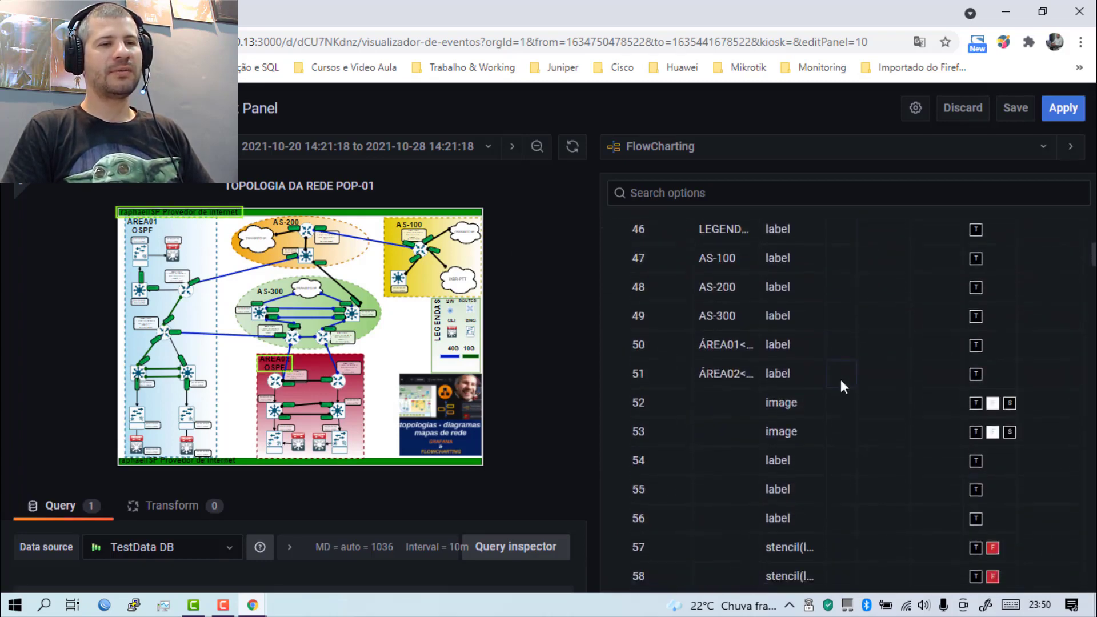
scroll(841, 380, down, 13)
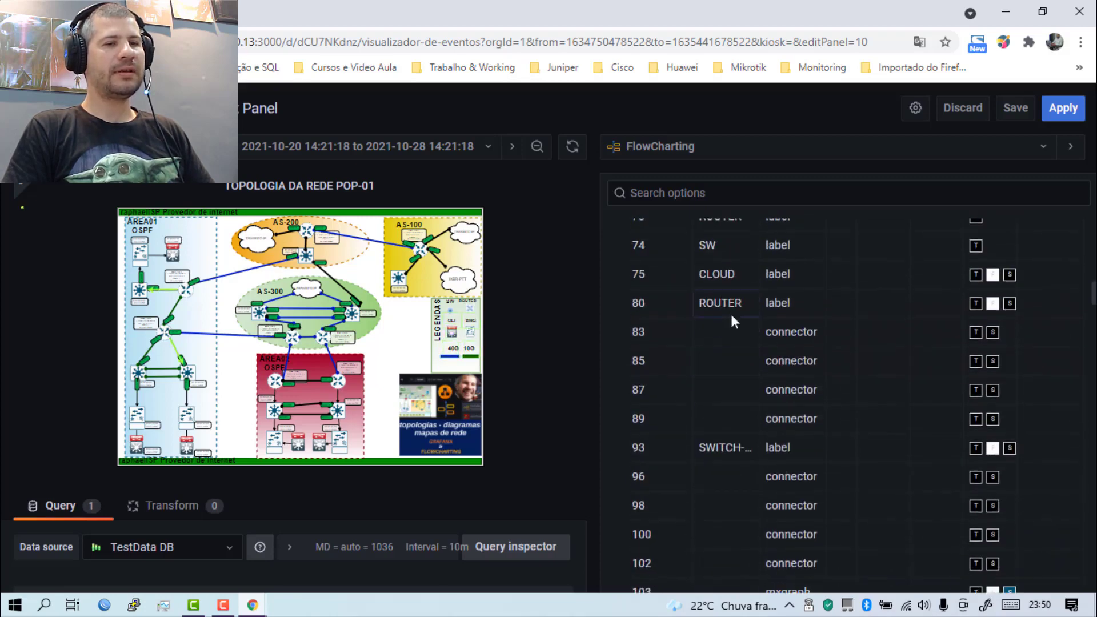
scroll(690, 365, down, 8)
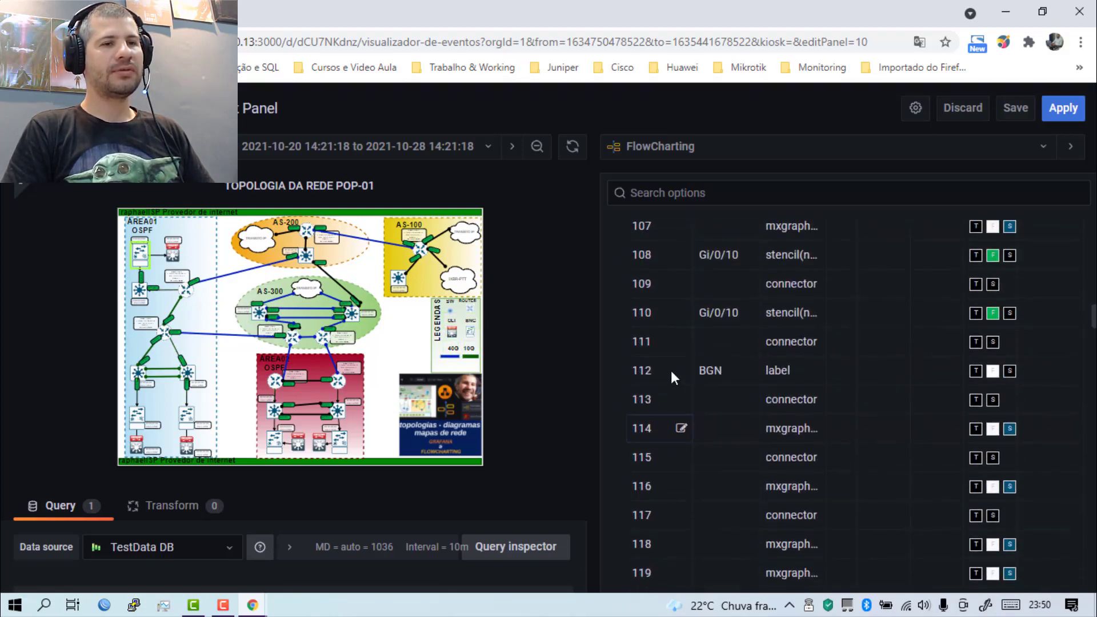
scroll(670, 370, down, 17)
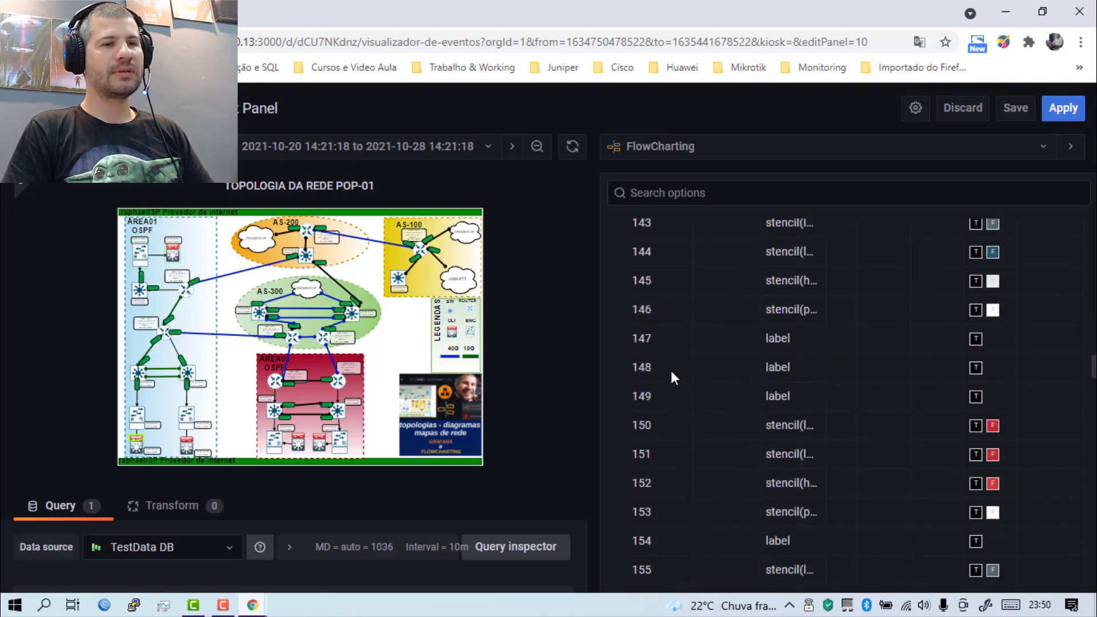
scroll(670, 371, down, 13)
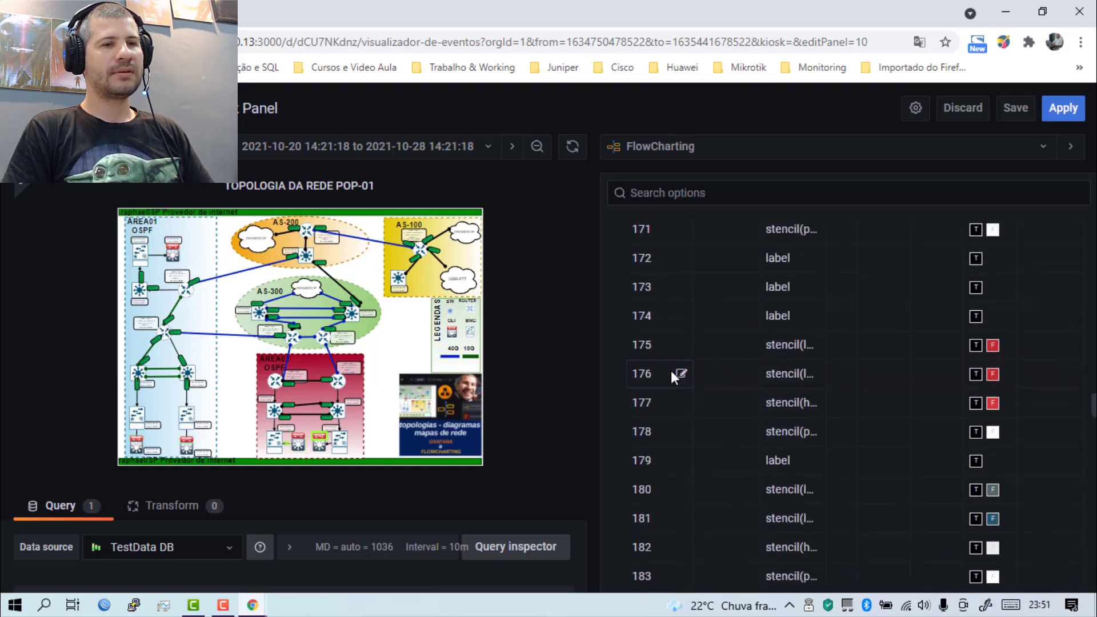
scroll(670, 370, down, 14)
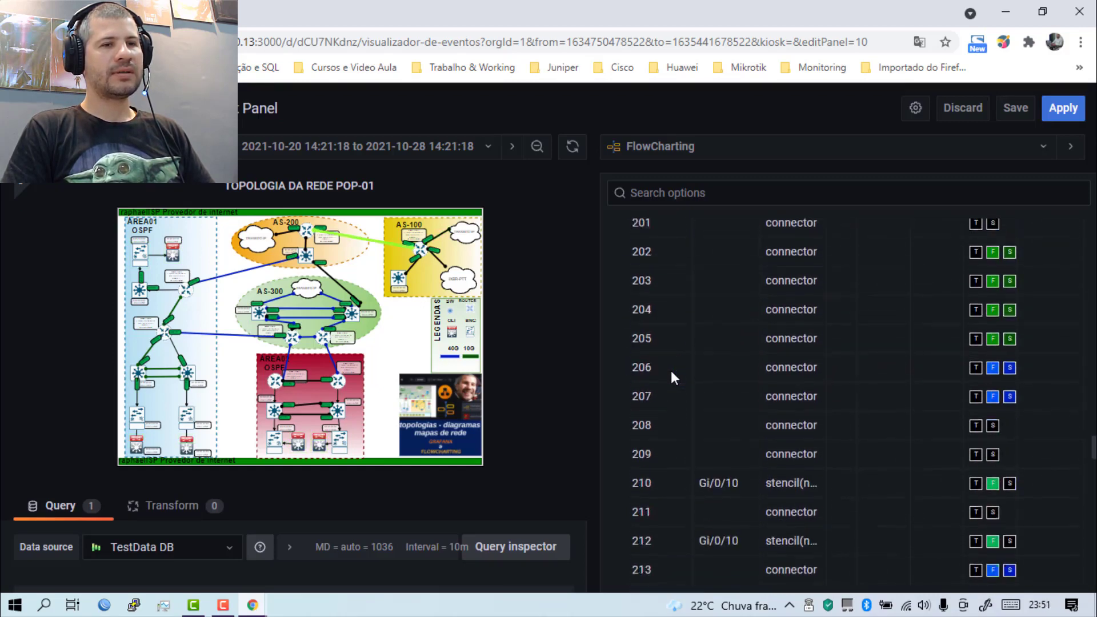
scroll(671, 370, down, 14)
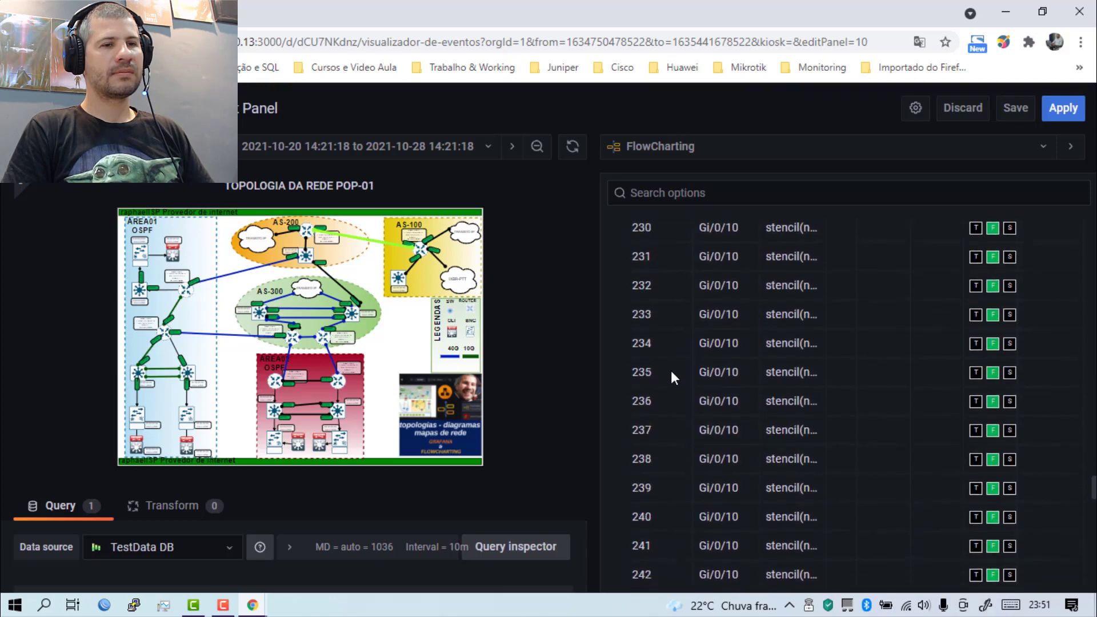
scroll(670, 370, down, 20)
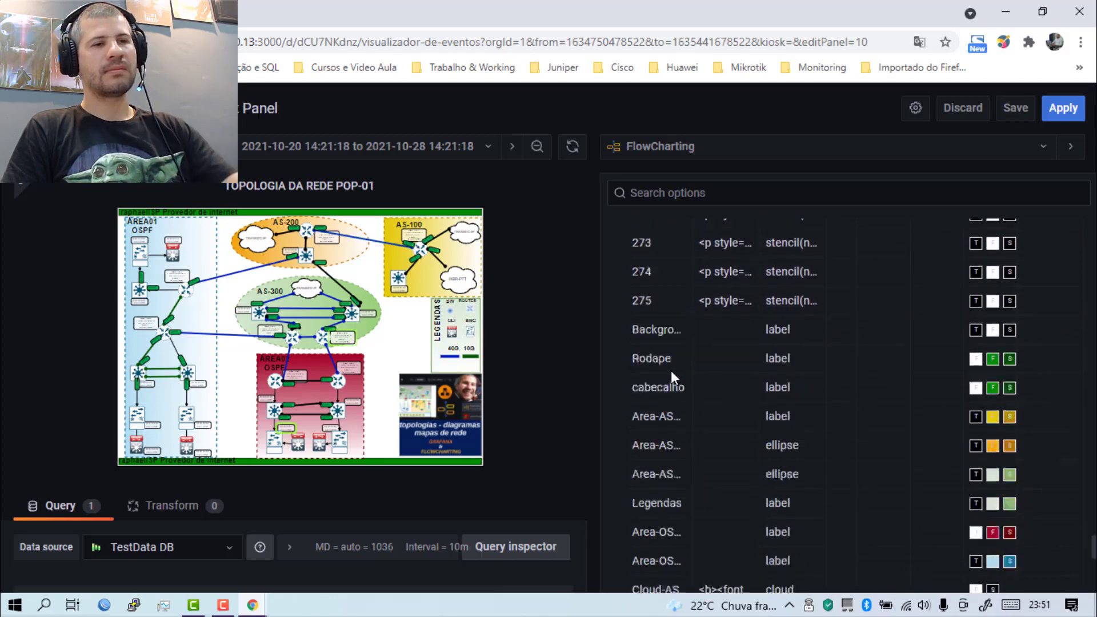
Check the saved area, cloud, router and switch IDs at the end of the Id table against their highlighted topology elements.
scroll(670, 371, down, 4)
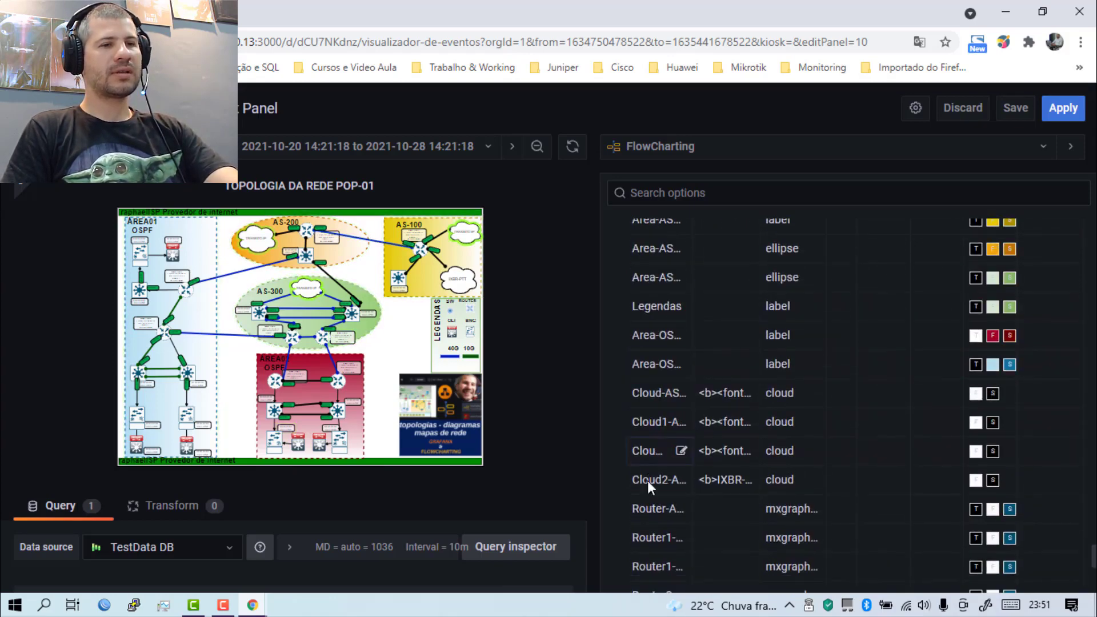
scroll(647, 481, down, 7)
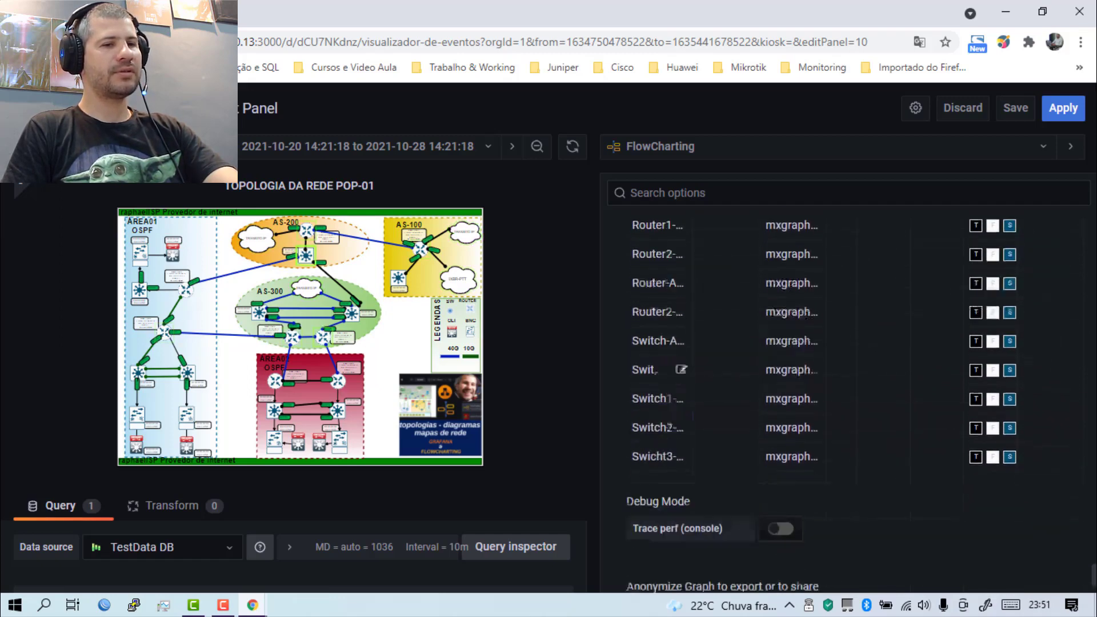
scroll(641, 387, down, 2)
scroll(640, 386, up, 10)
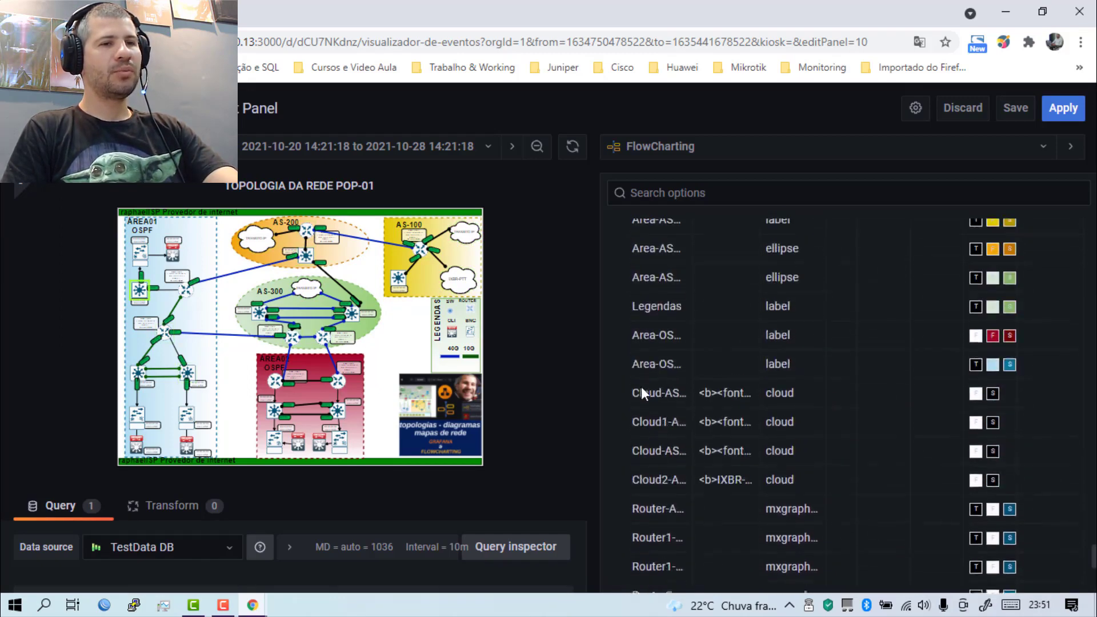
scroll(641, 386, up, 5)
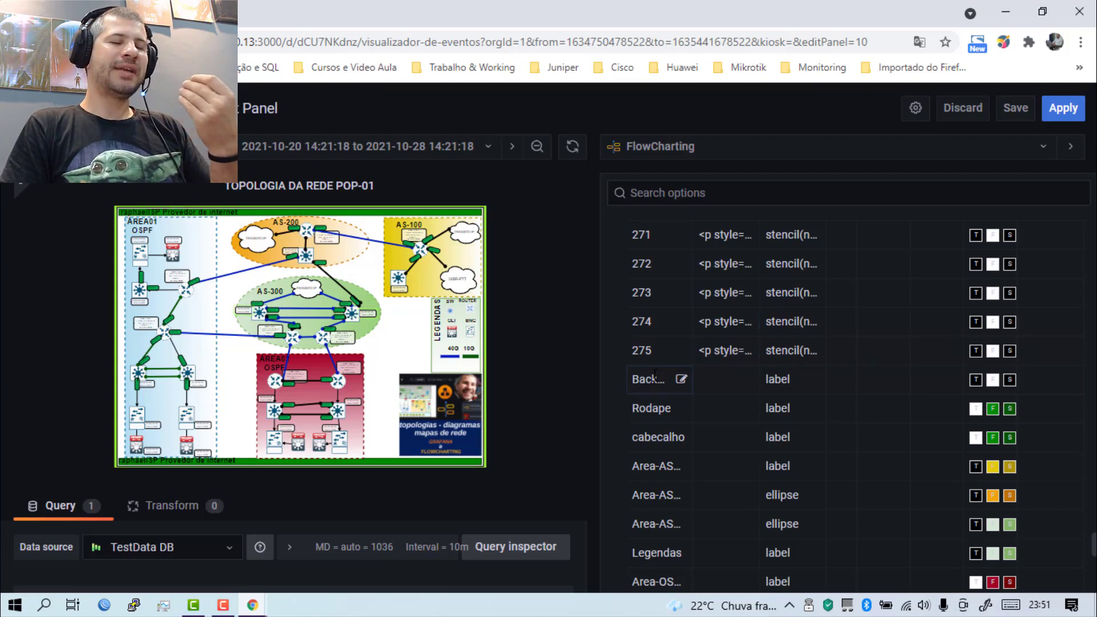
scroll(666, 470, down, 5)
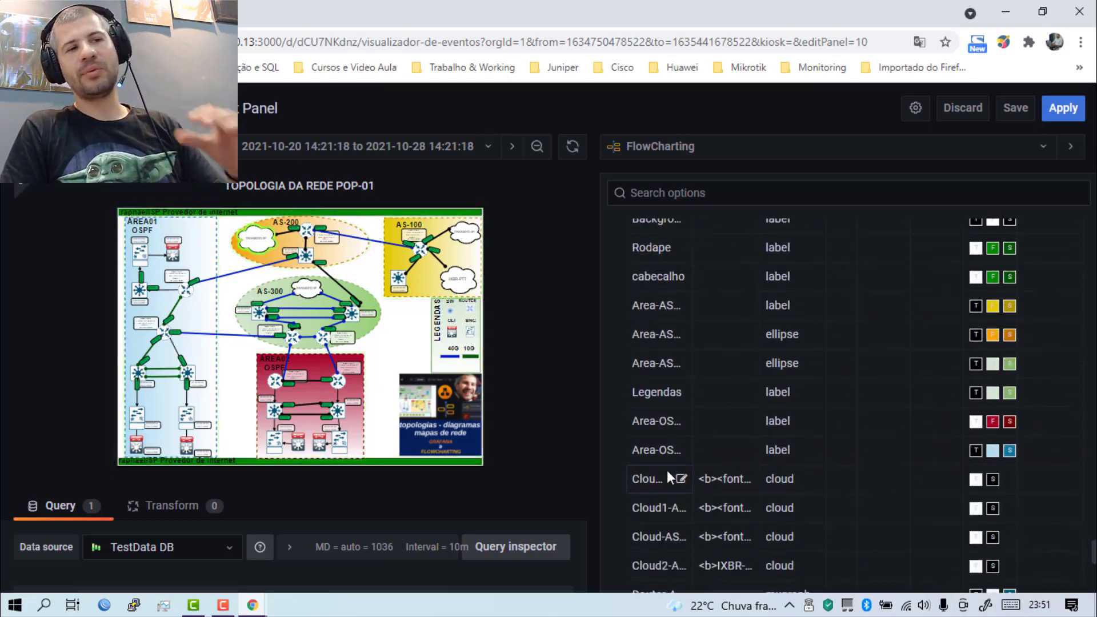
scroll(665, 474, down, 8)
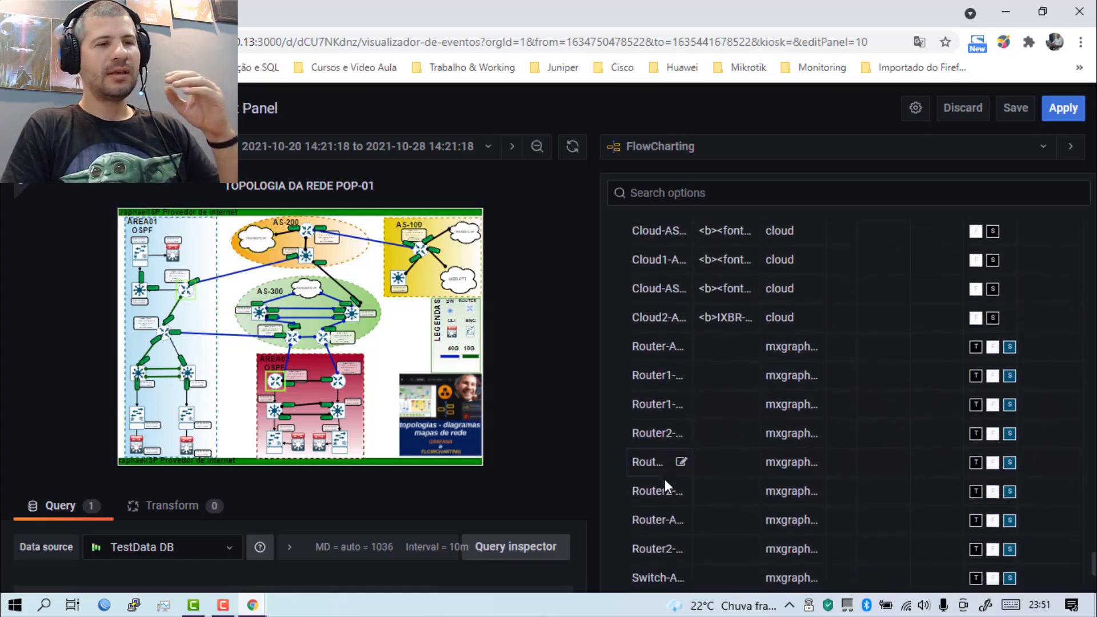
scroll(663, 468, up, 3)
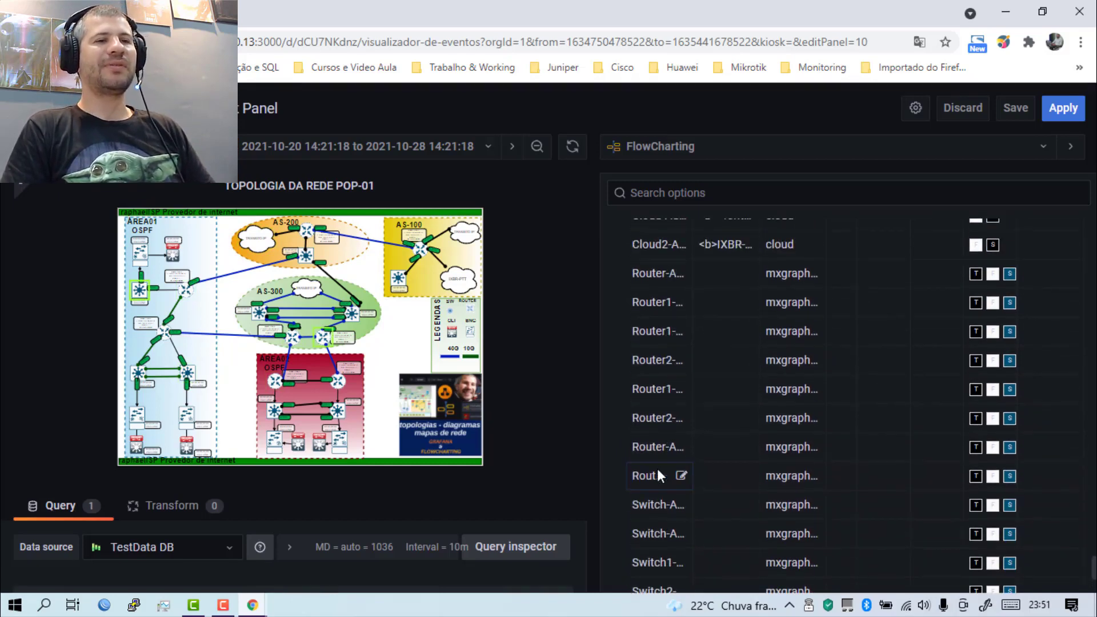
scroll(628, 451, up, 3)
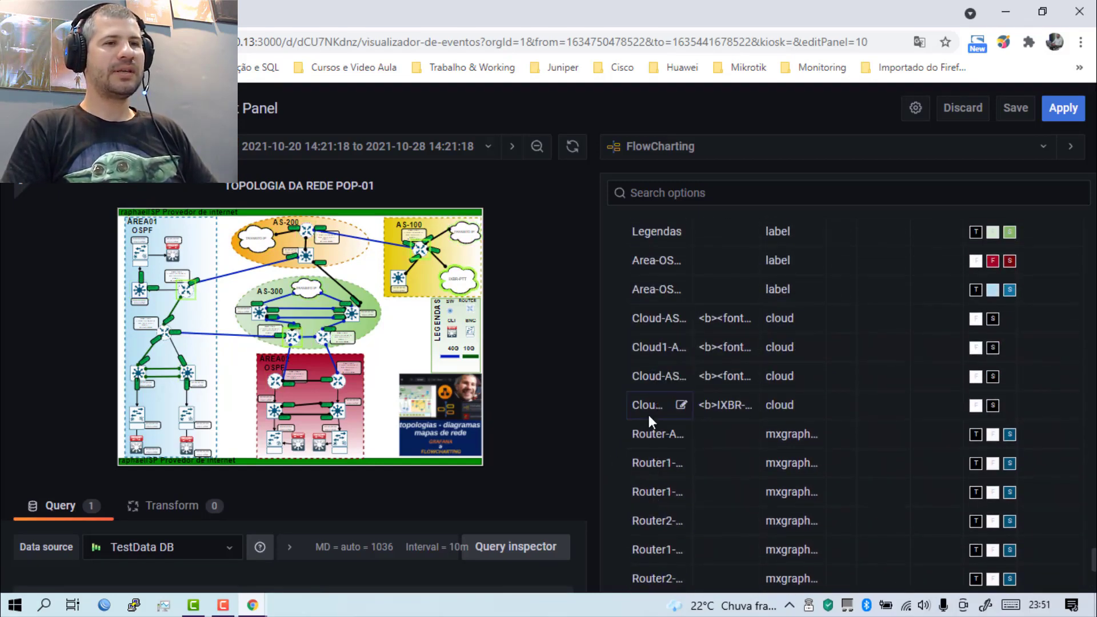
Rename the Id of connector 185, which links the AS-100 router to its cloud, as PTP-LINK1-AS100.
scroll(649, 414, up, 10)
scroll(650, 414, up, 20)
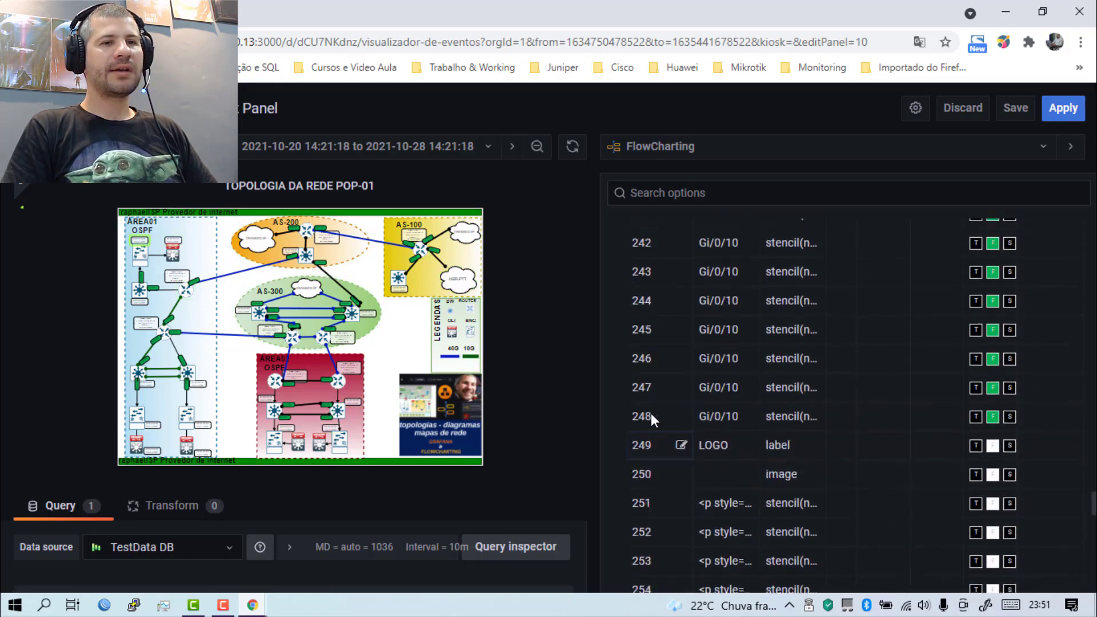
scroll(651, 414, up, 10)
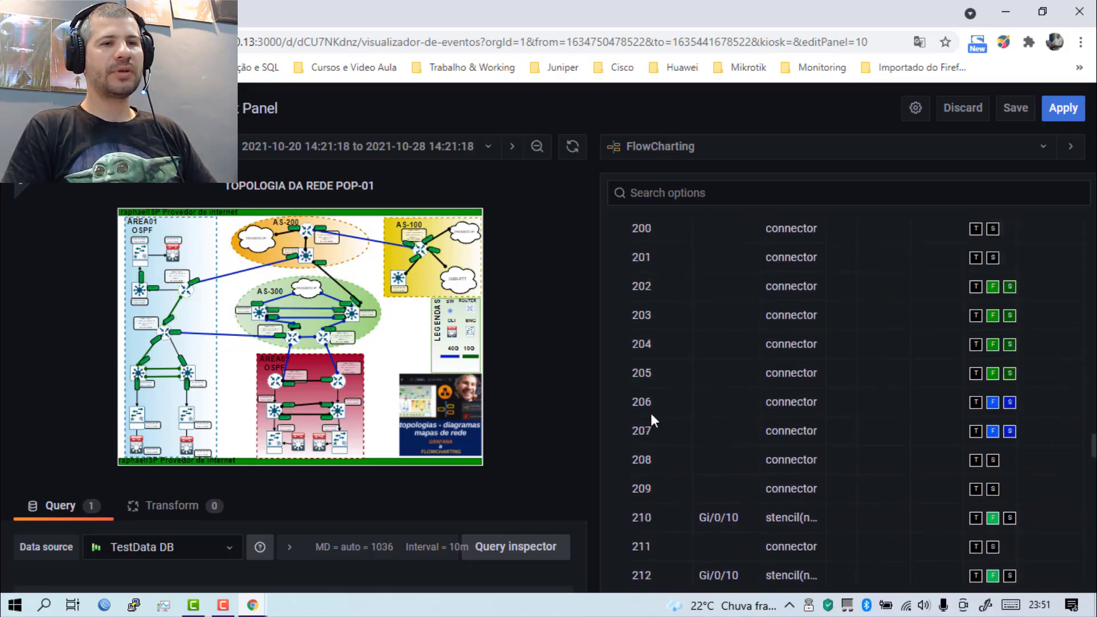
scroll(792, 402, up, 8)
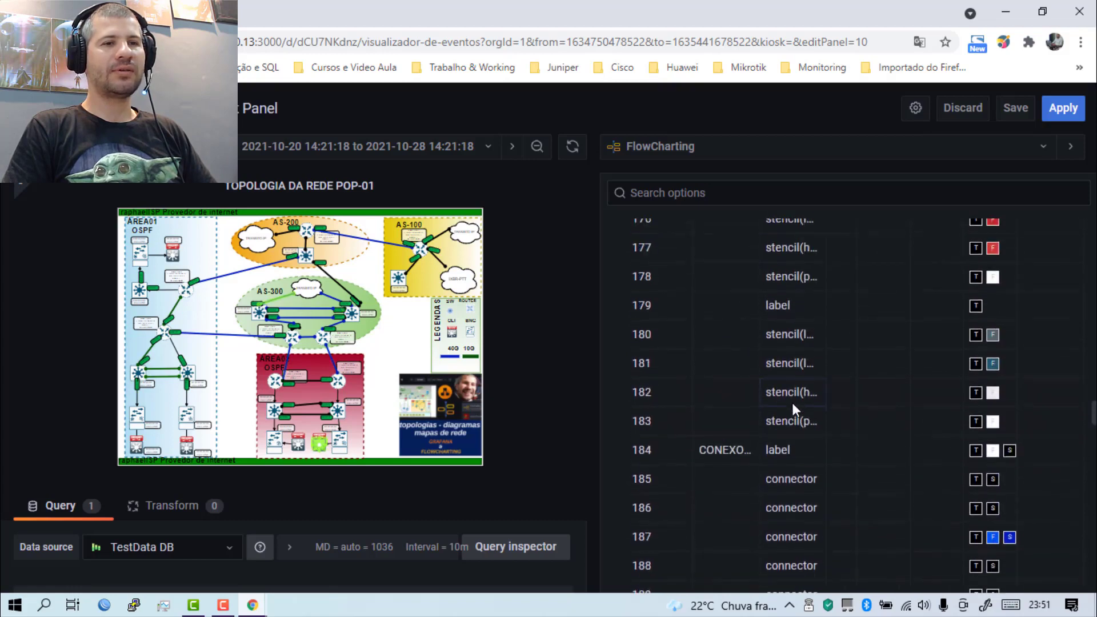
scroll(680, 401, down, 3)
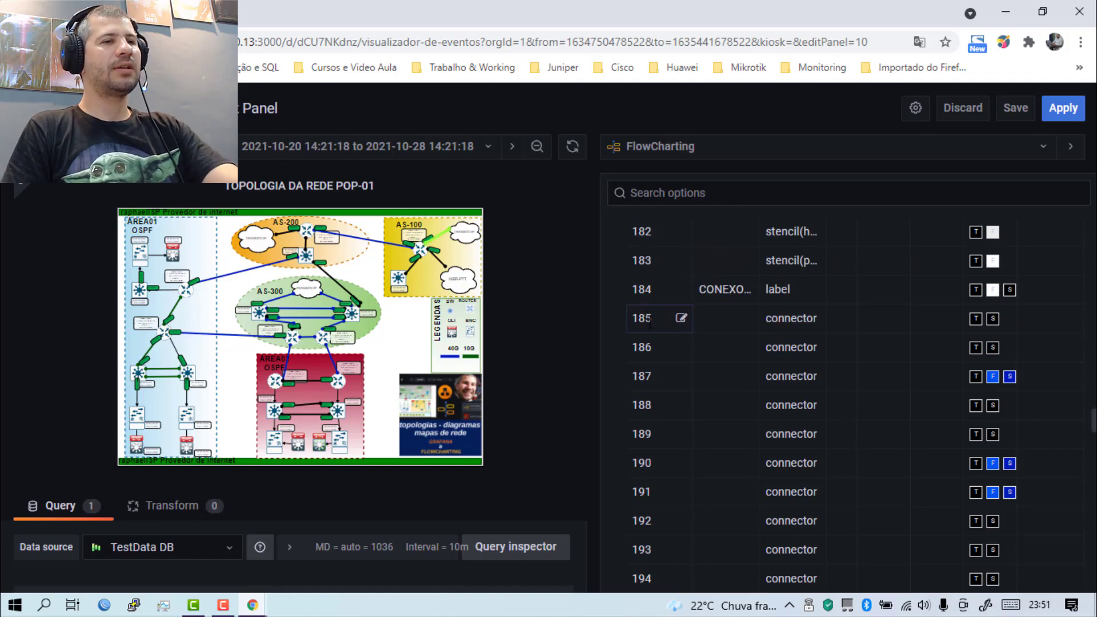
click(679, 318)
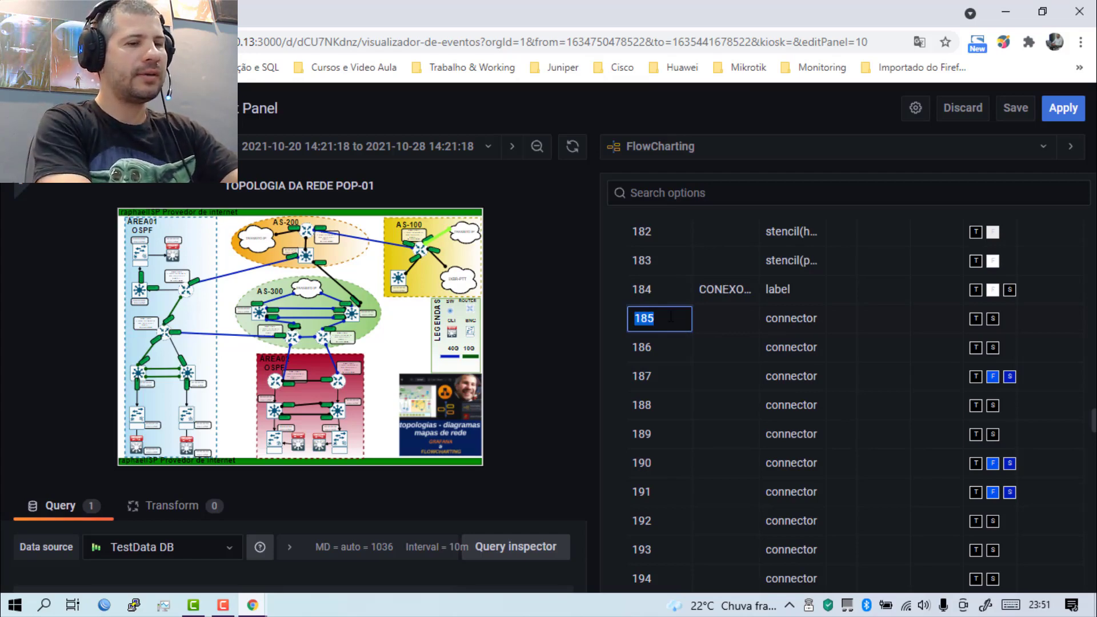
text(PTP)
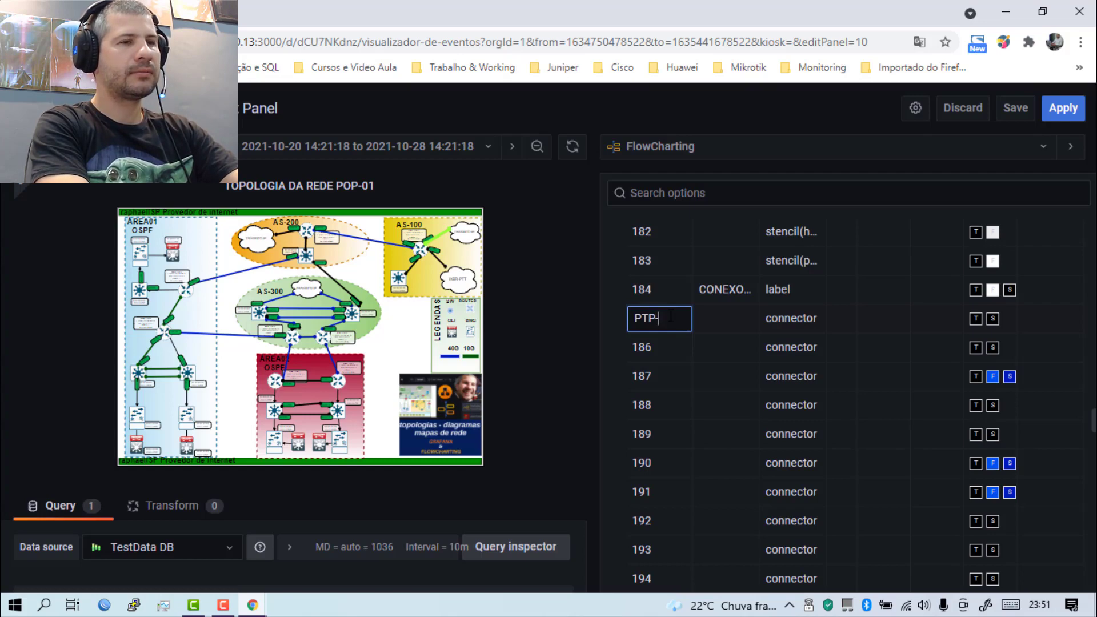
text(-LINK1)
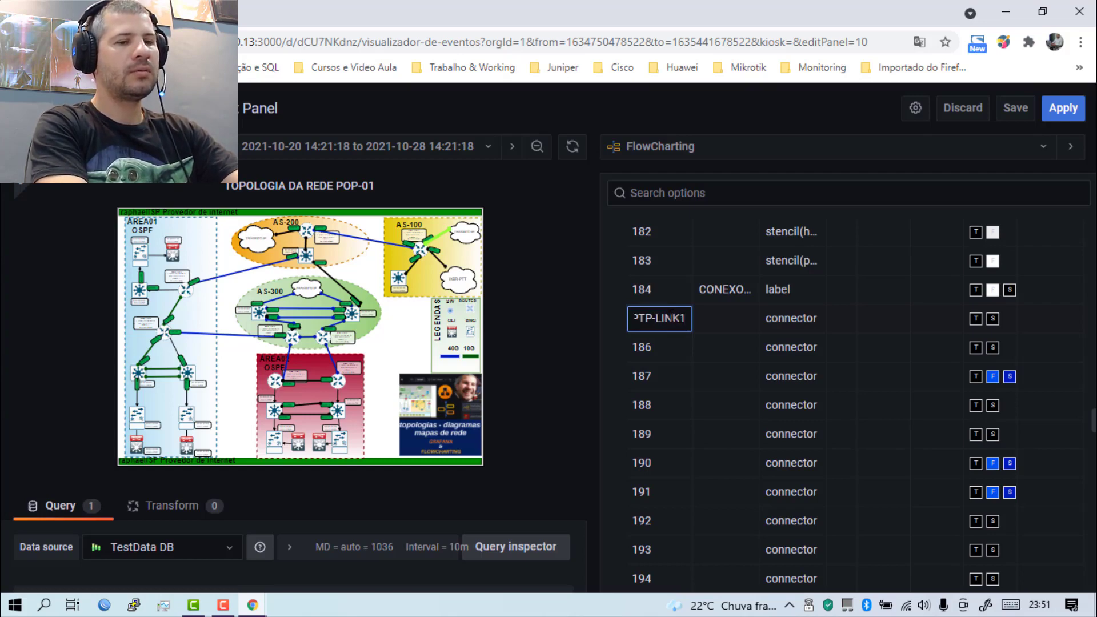
text(-AS100)
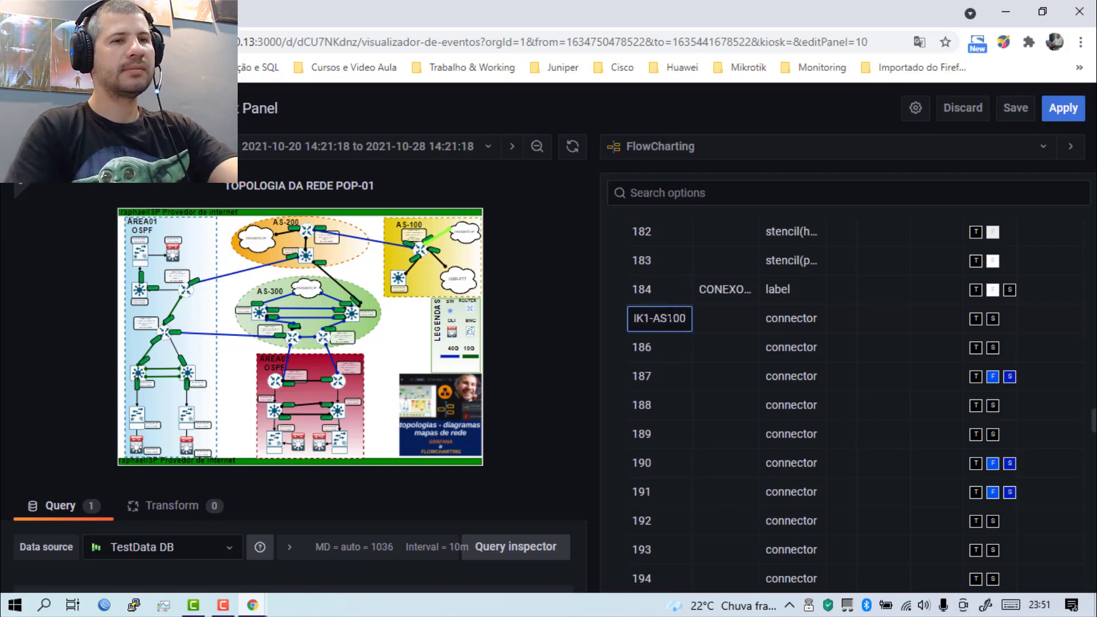
key(Return)
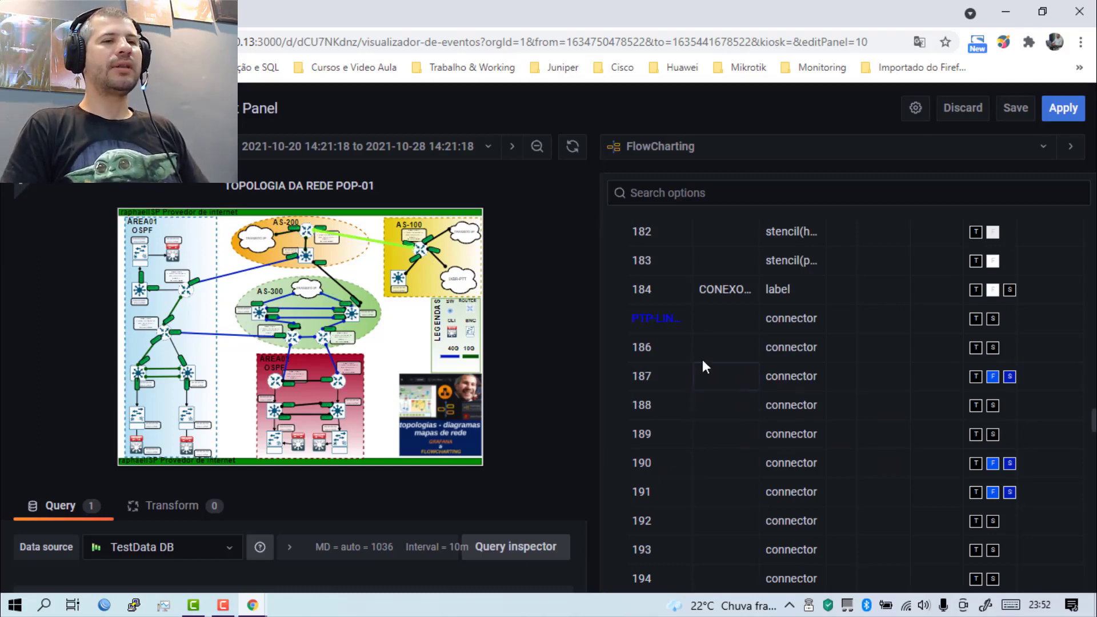
Look through the numbered connector rows below the renamed link, checking which topology links they highlight.
scroll(673, 361, down, 3)
scroll(673, 362, down, 1)
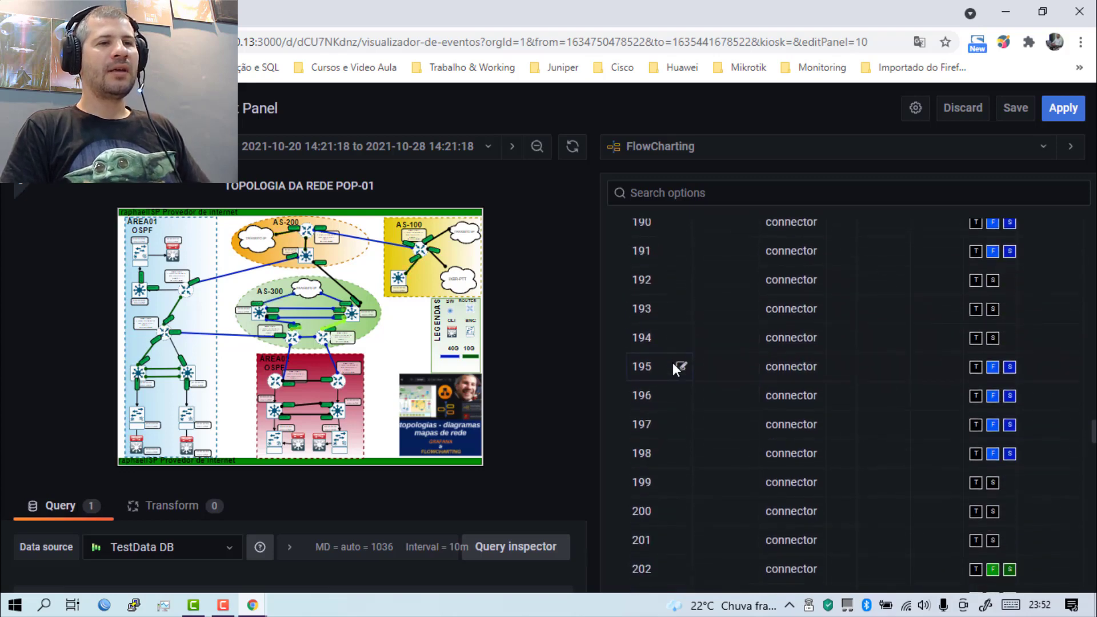
scroll(668, 394, up, 2)
scroll(671, 402, up, 2)
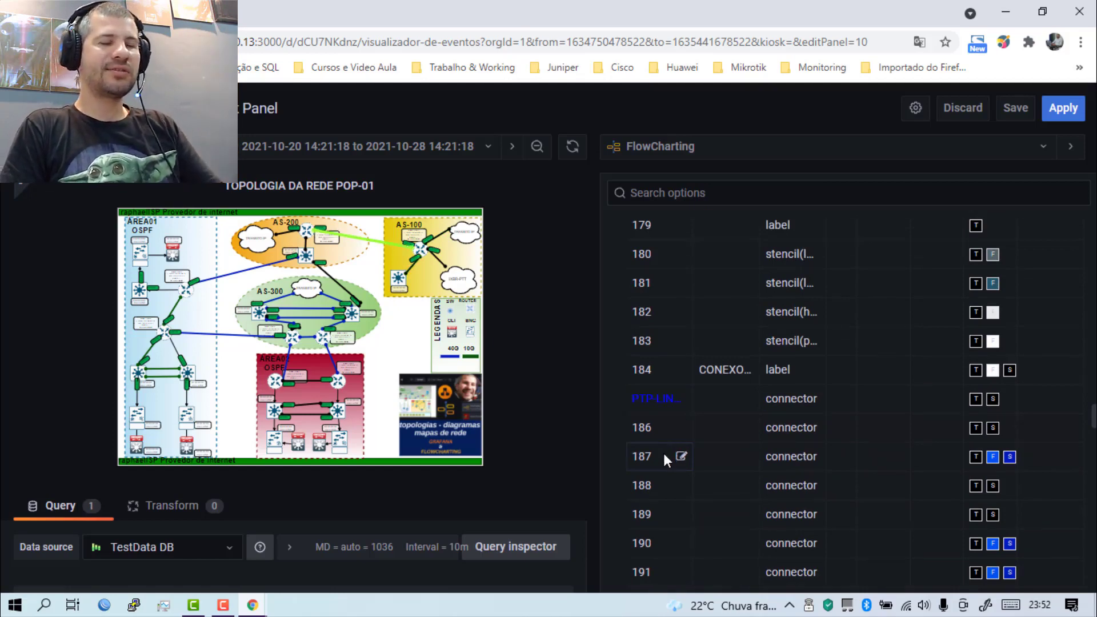
scroll(661, 447, down, 3)
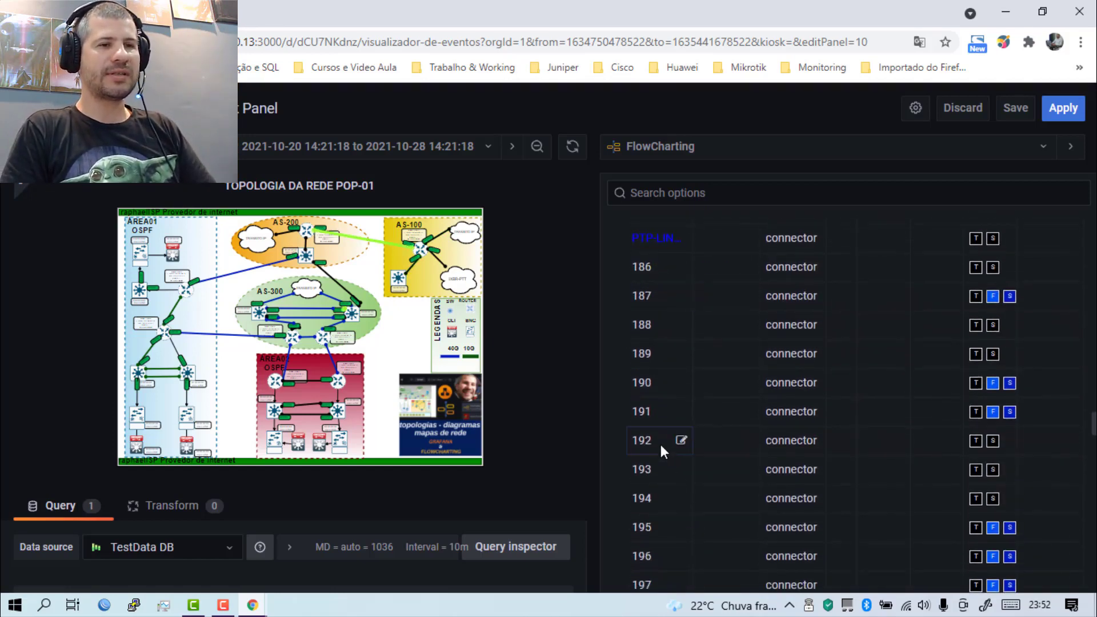
scroll(657, 454, down, 2)
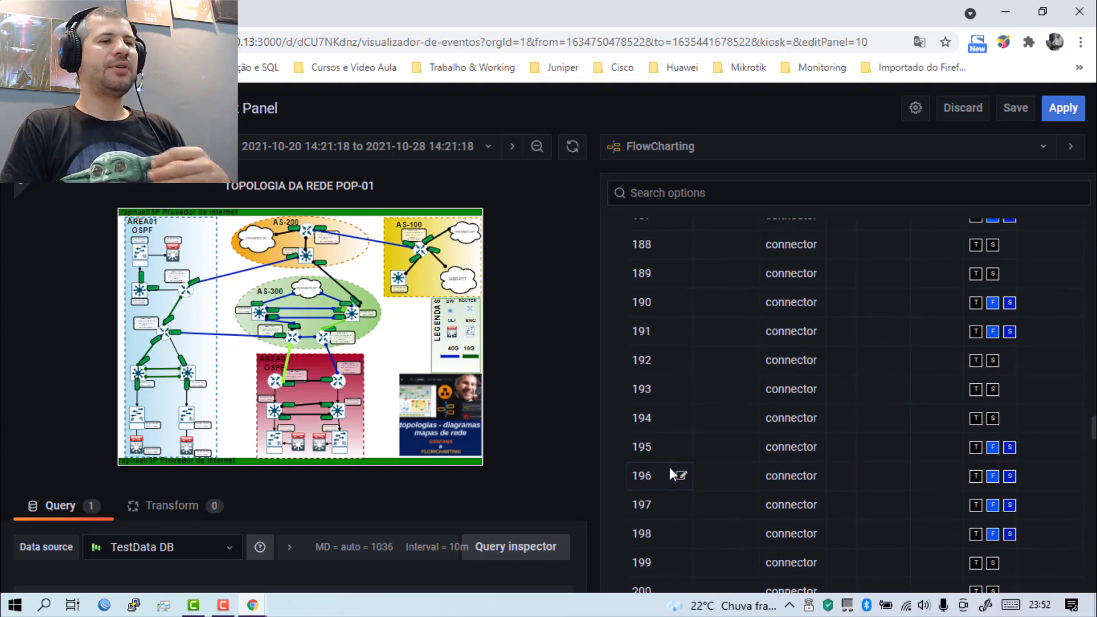